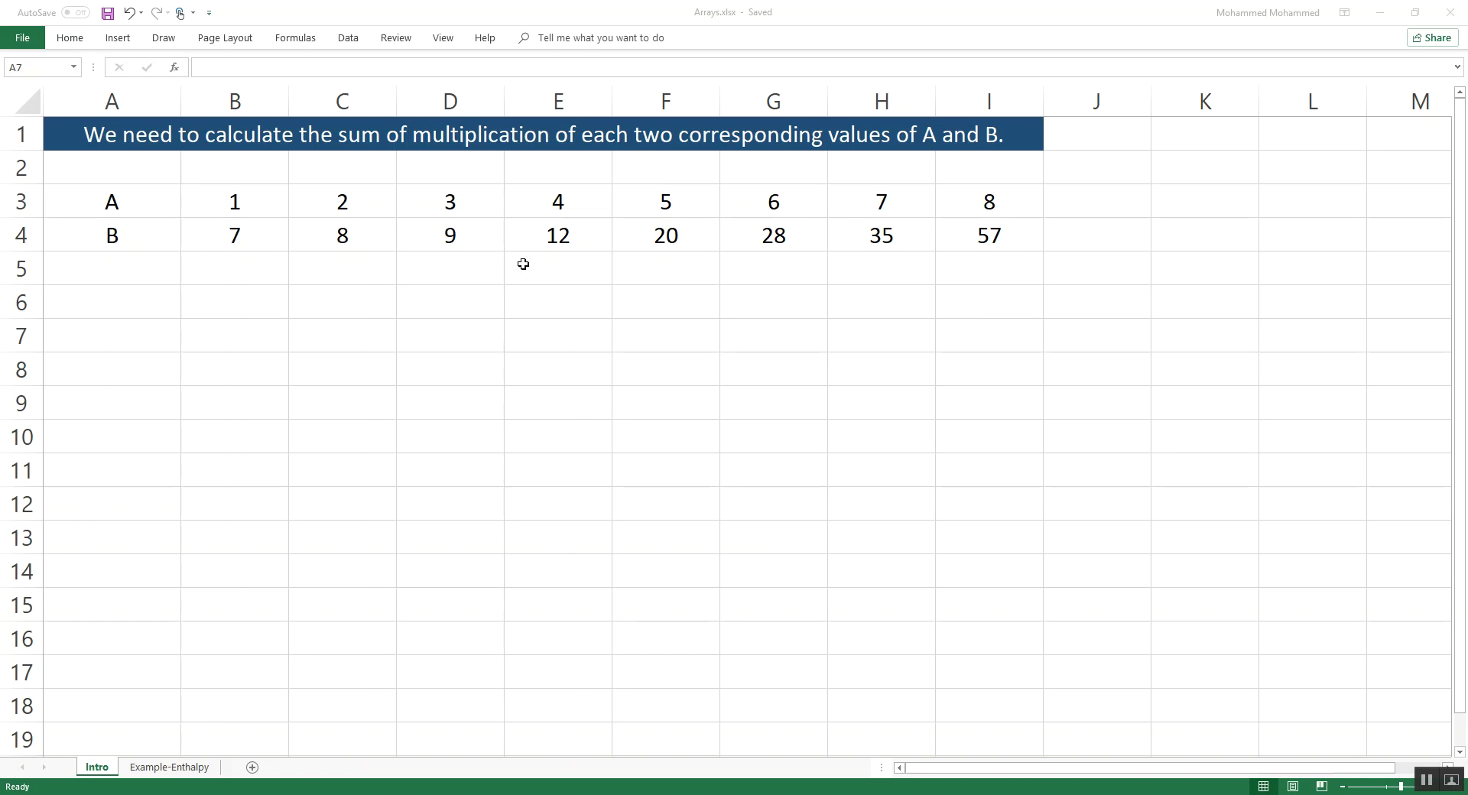
Label cell A5 as A*B for the row of products
{"action": "key", "text": "Up"}
{"action": "key", "text": "Up"}
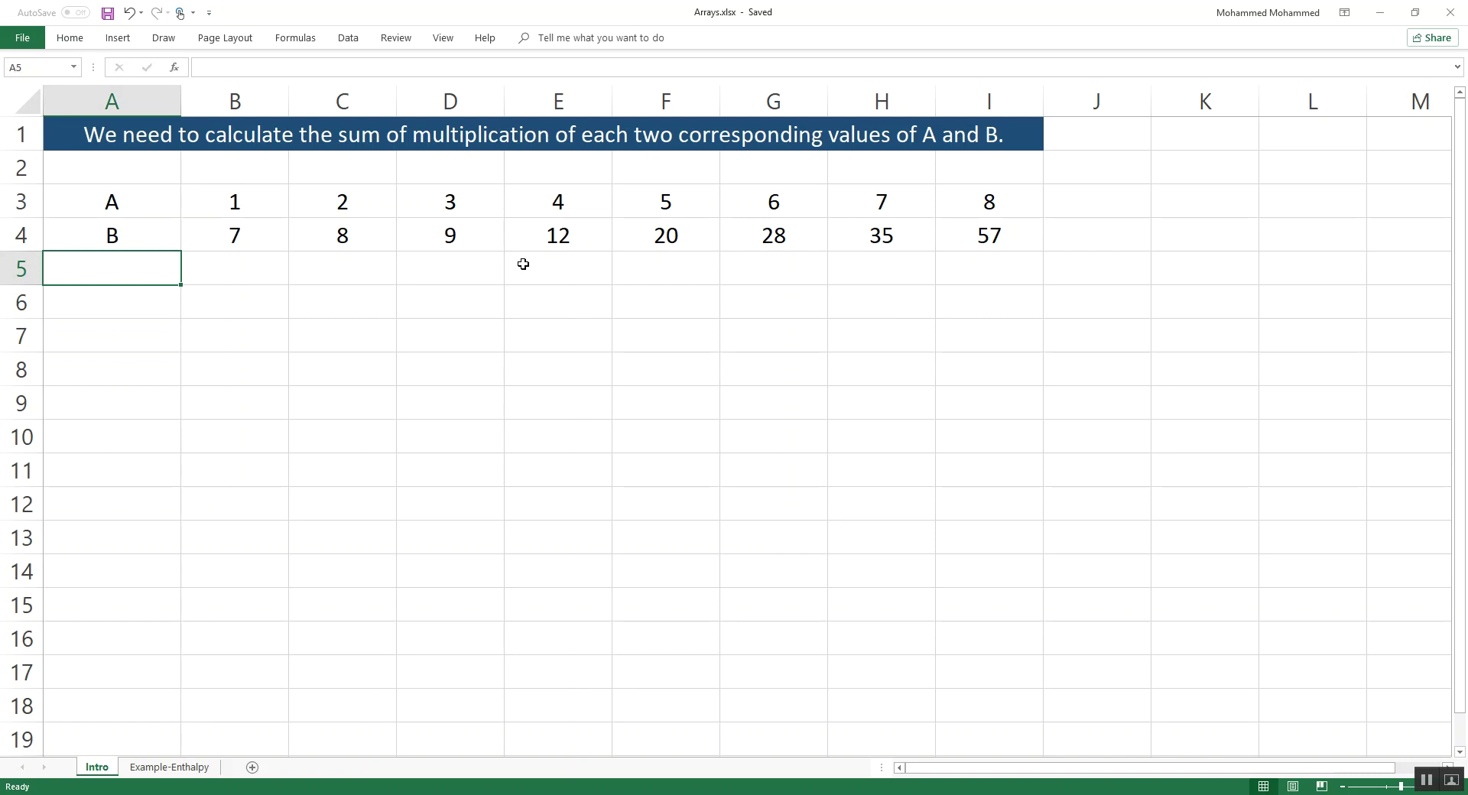
{"action": "type", "text": "A*B"}
{"action": "key", "text": "Tab"}
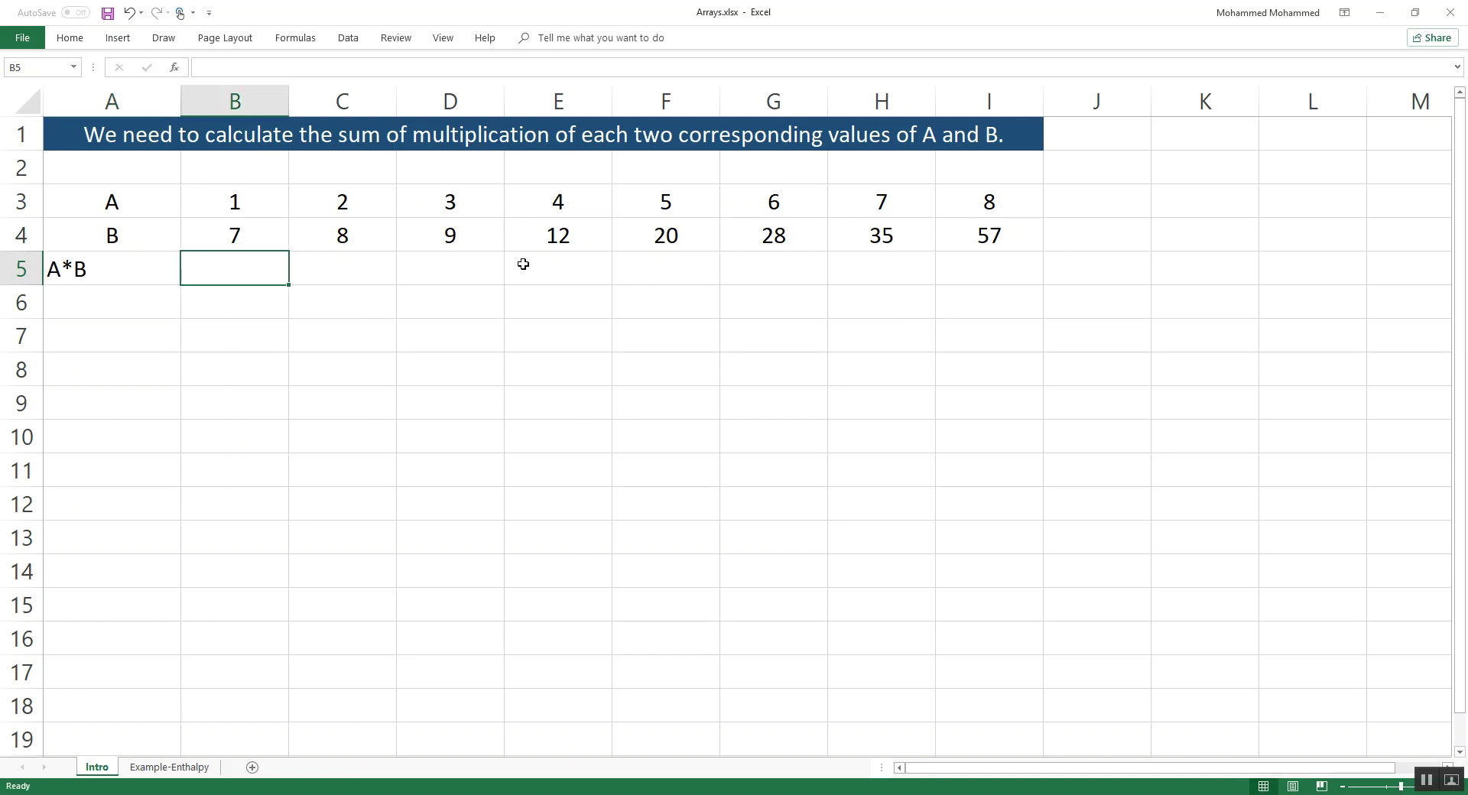
Enter the formula =B3*B4 in B5 and fill it across to I5
{"action": "type", "text": "="}
{"action": "key", "text": "Up"}
{"action": "key", "text": "Up"}
{"action": "type", "text": "*"}
{"action": "key", "text": "Up"}
{"action": "key", "text": "Return"}
{"action": "key", "text": "Up"}
{"action": "key", "text": "Right"}
{"action": "left_click_drag", "start_coordinate": [289, 285], "coordinate": [1016, 301]}
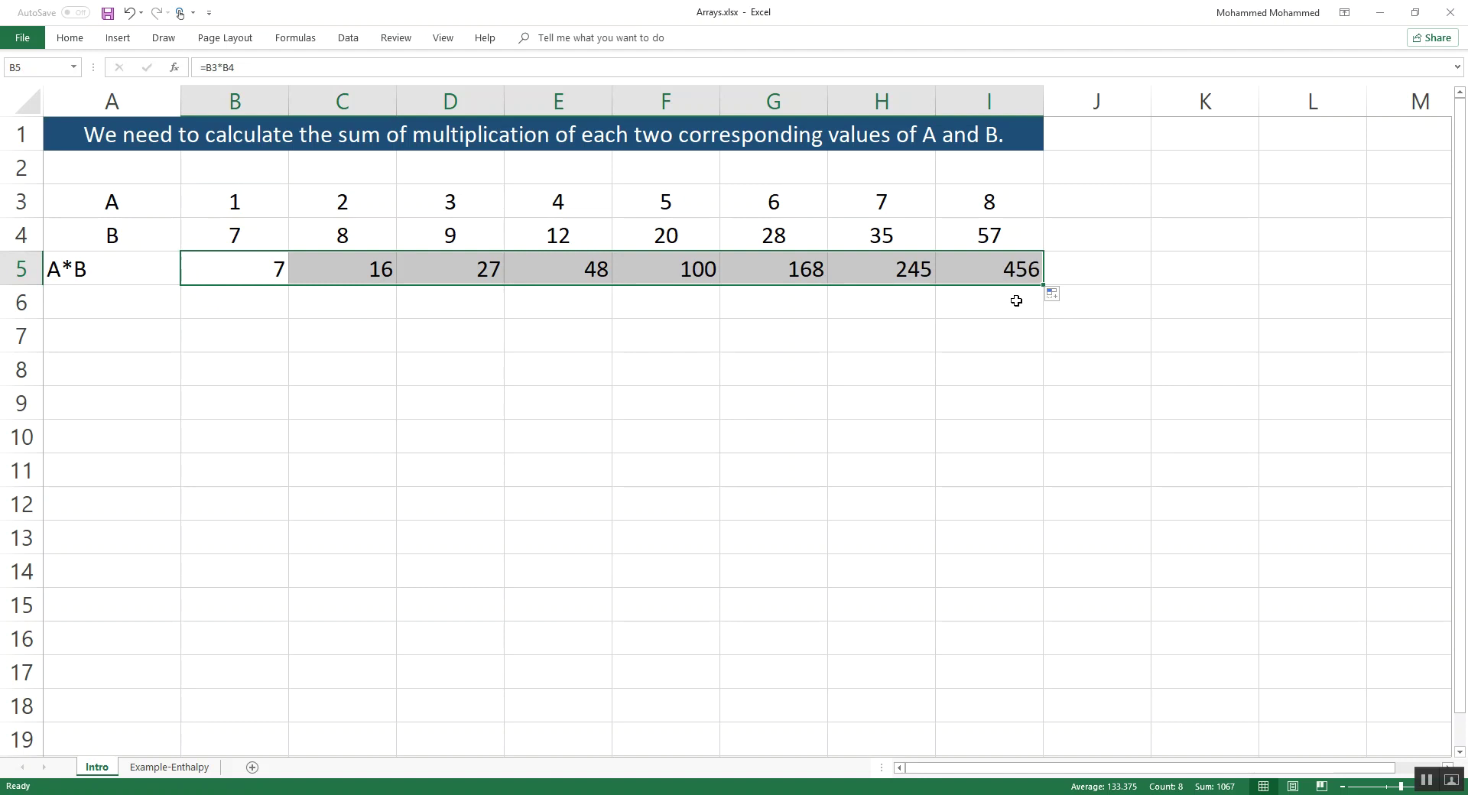
Sum the products B5:I5 in cell K5 with =SUM(B5:I5)
{"action": "key", "text": "Right"}
{"action": "key", "text": "Right"}
{"action": "key", "text": "Right"}
{"action": "key", "text": "Right"}
{"action": "key", "text": "Right"}
{"action": "key", "text": "Right"}
{"action": "key", "text": "Right"}
{"action": "key", "text": "Right"}
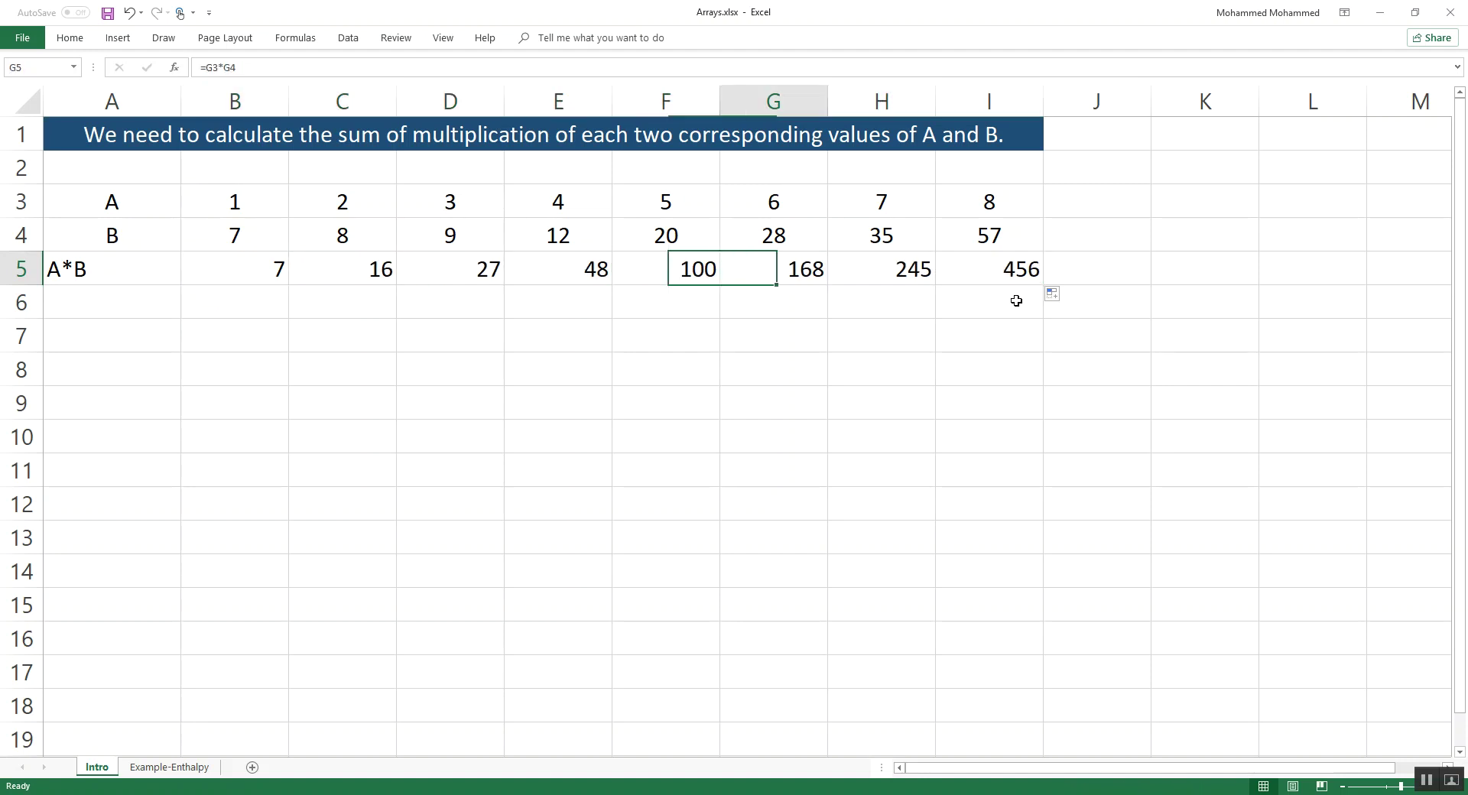
{"action": "key", "text": "Right"}
{"action": "key", "text": "alt+equal"}
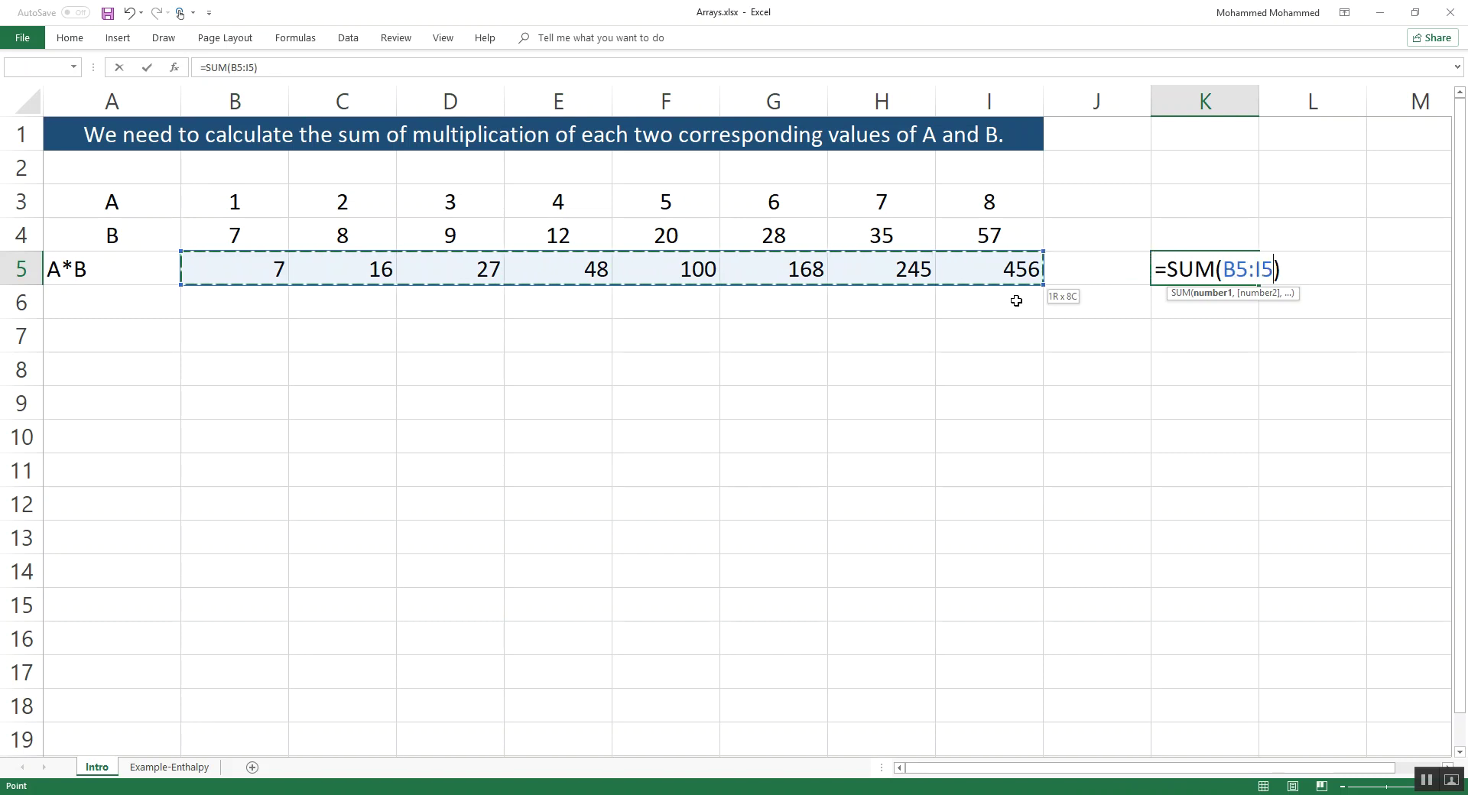
{"action": "key", "text": "Return"}
{"action": "key", "text": "Up"}
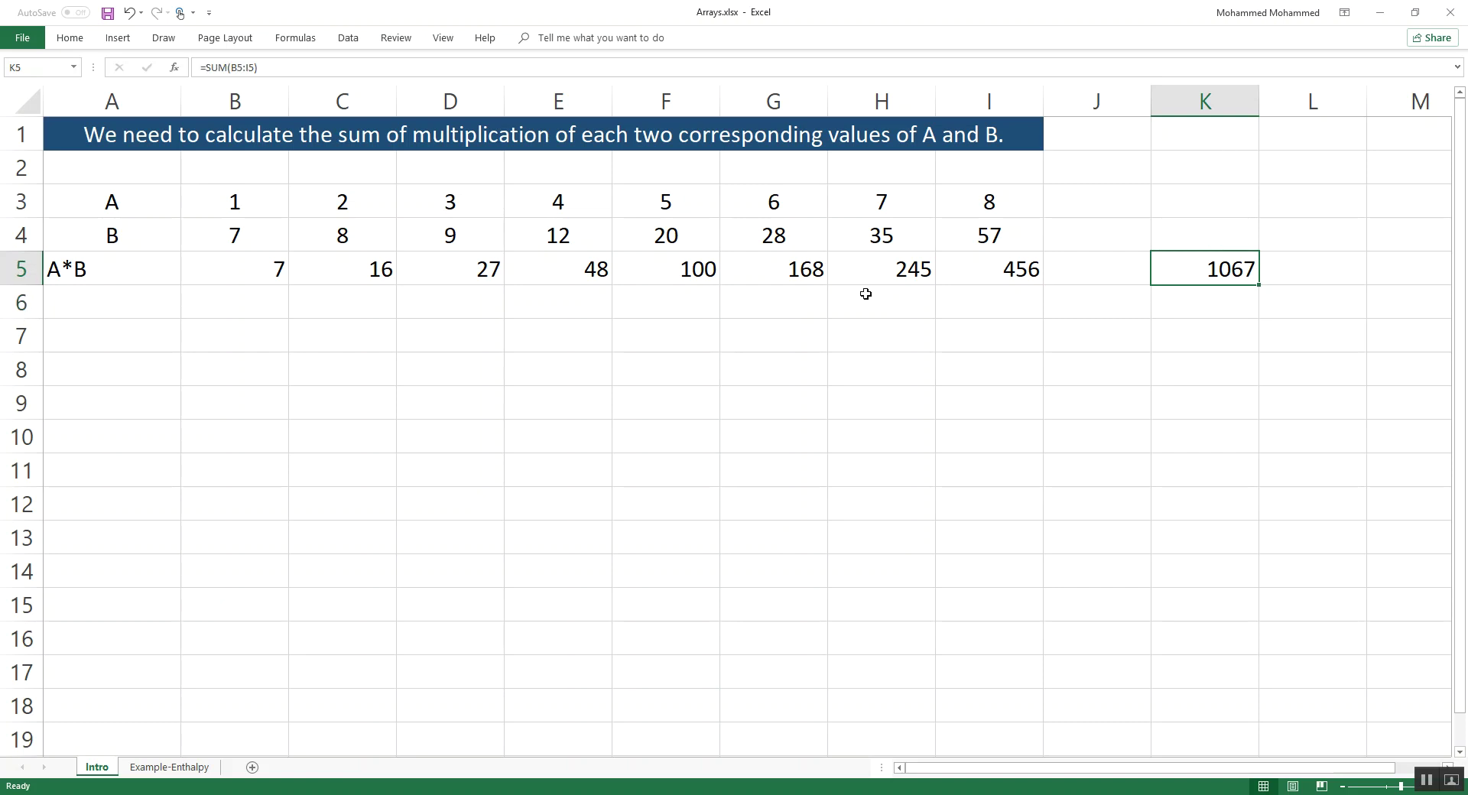
{"action": "left_click", "coordinate": [253, 263]}
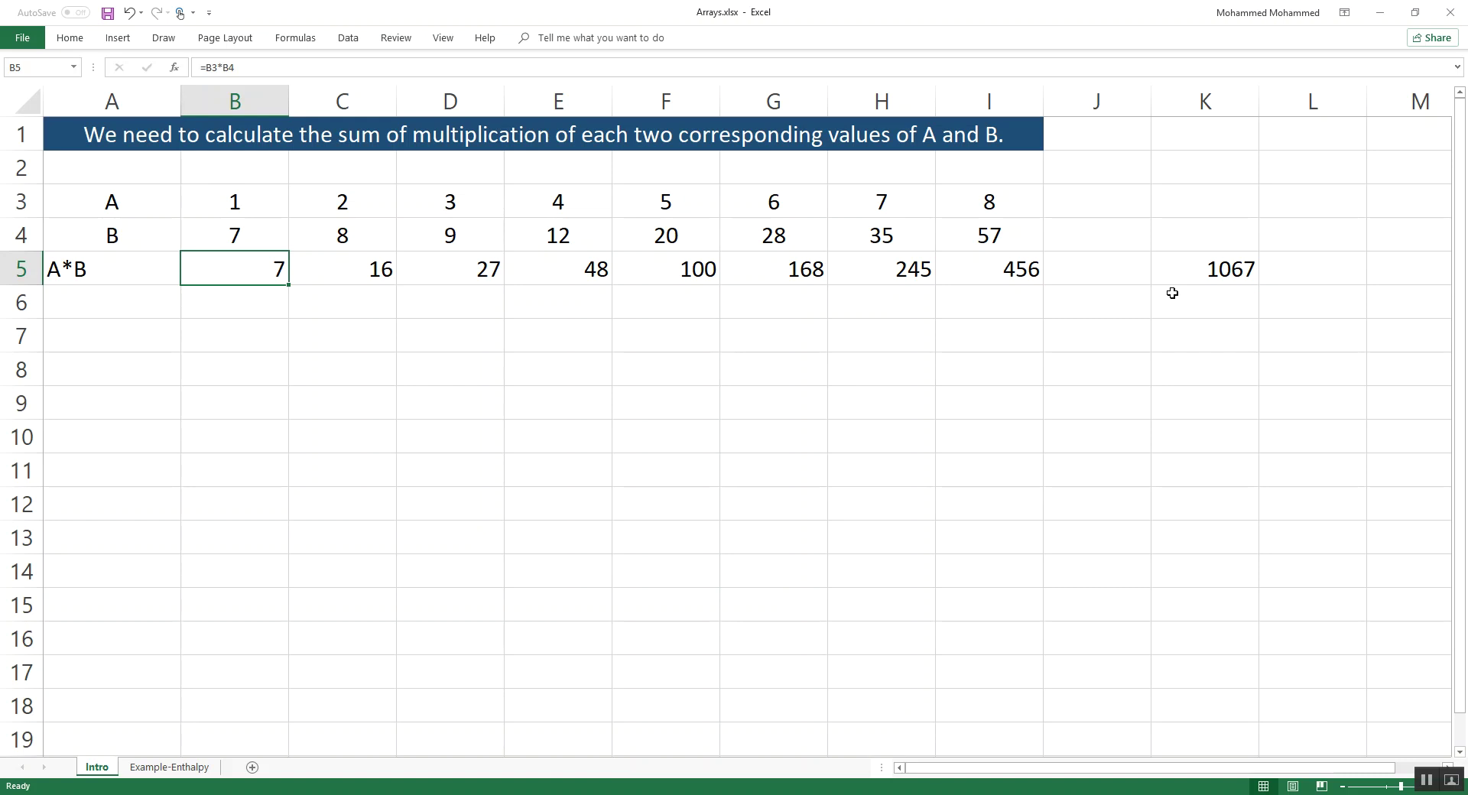
{"action": "key", "text": "Down"}
{"action": "key", "text": "Left"}
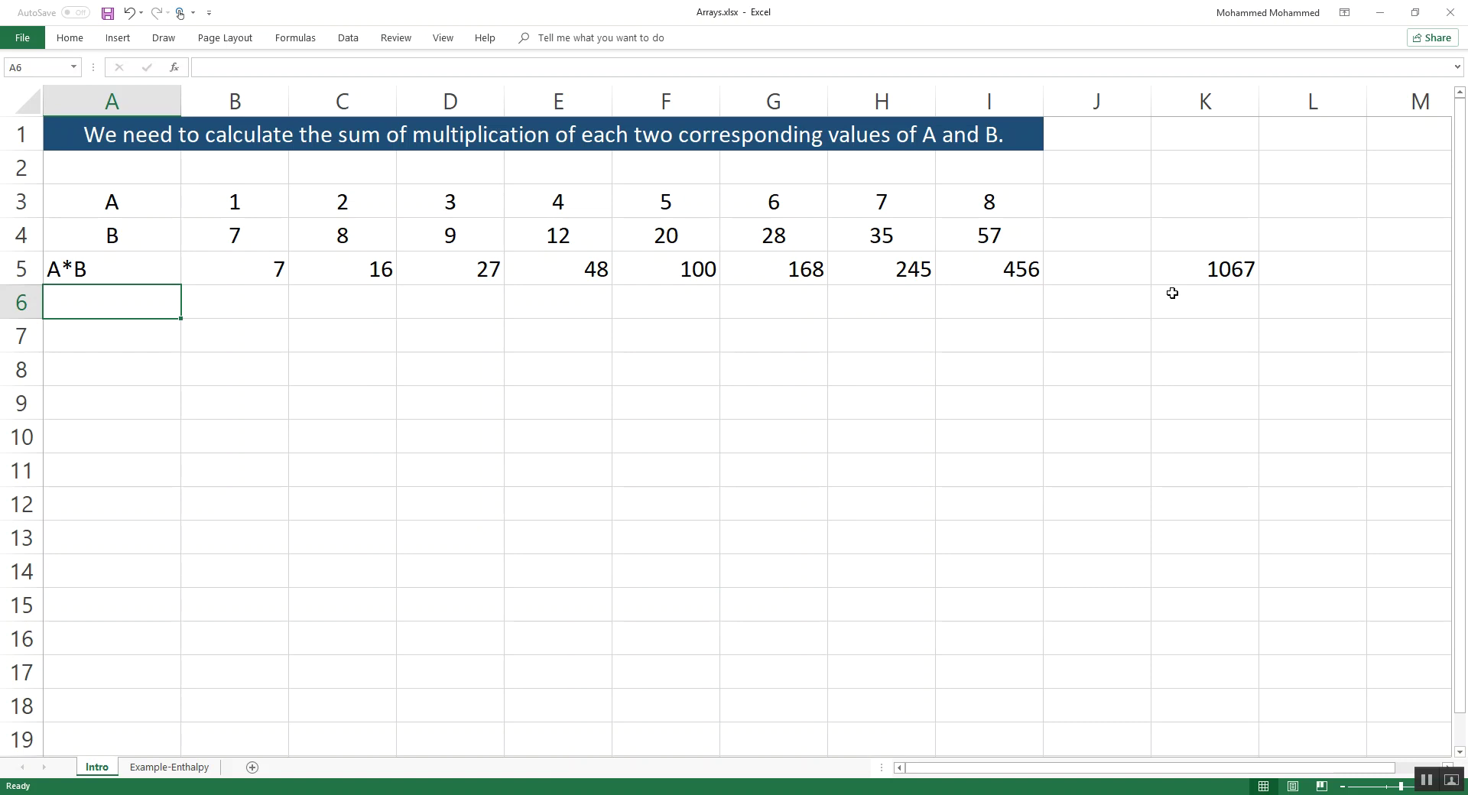
{"action": "key", "text": "Up"}
{"action": "key", "text": "Right"}
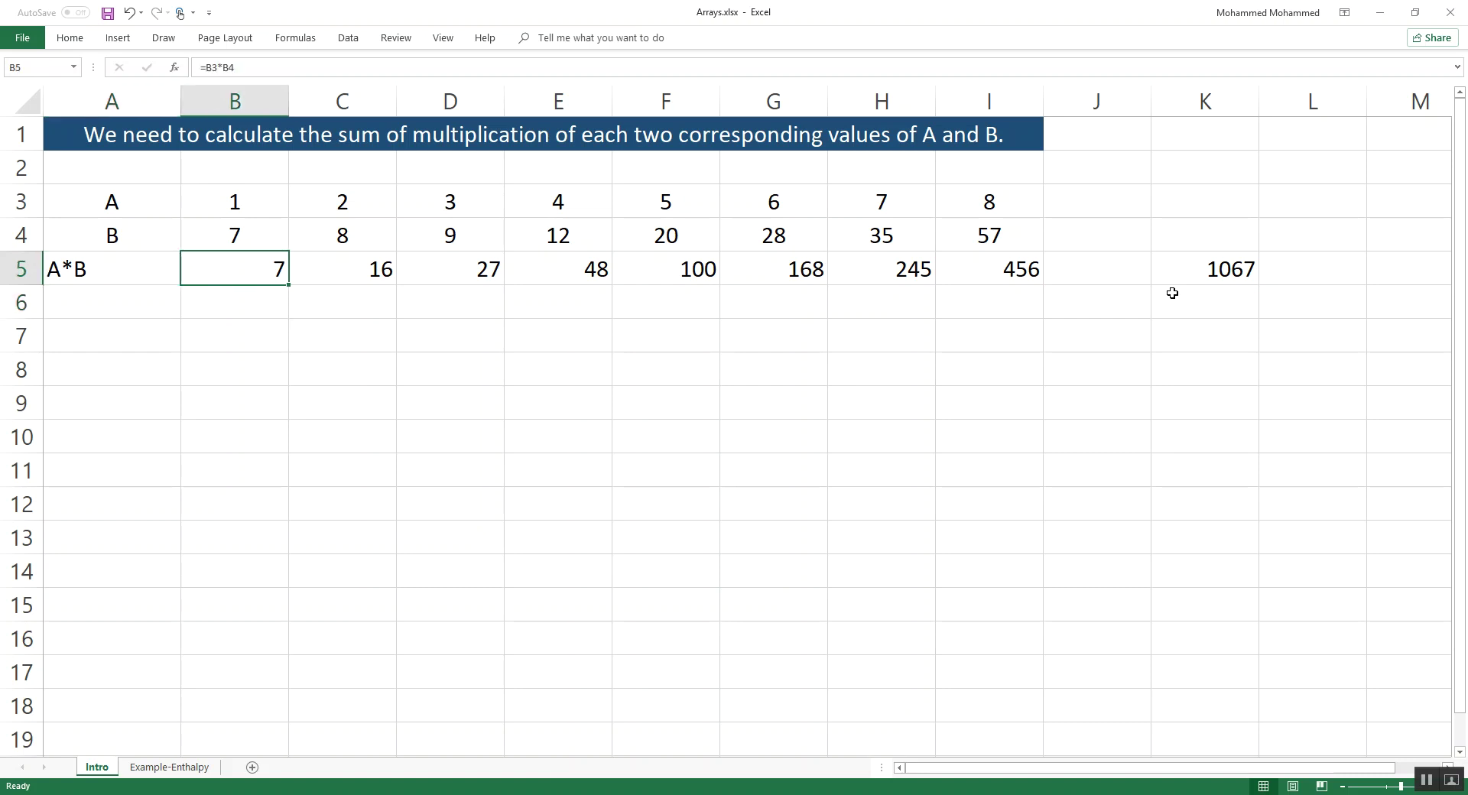
{"action": "key", "text": "shift+Right"}
{"action": "key", "text": "ctrl+shift+Right"}
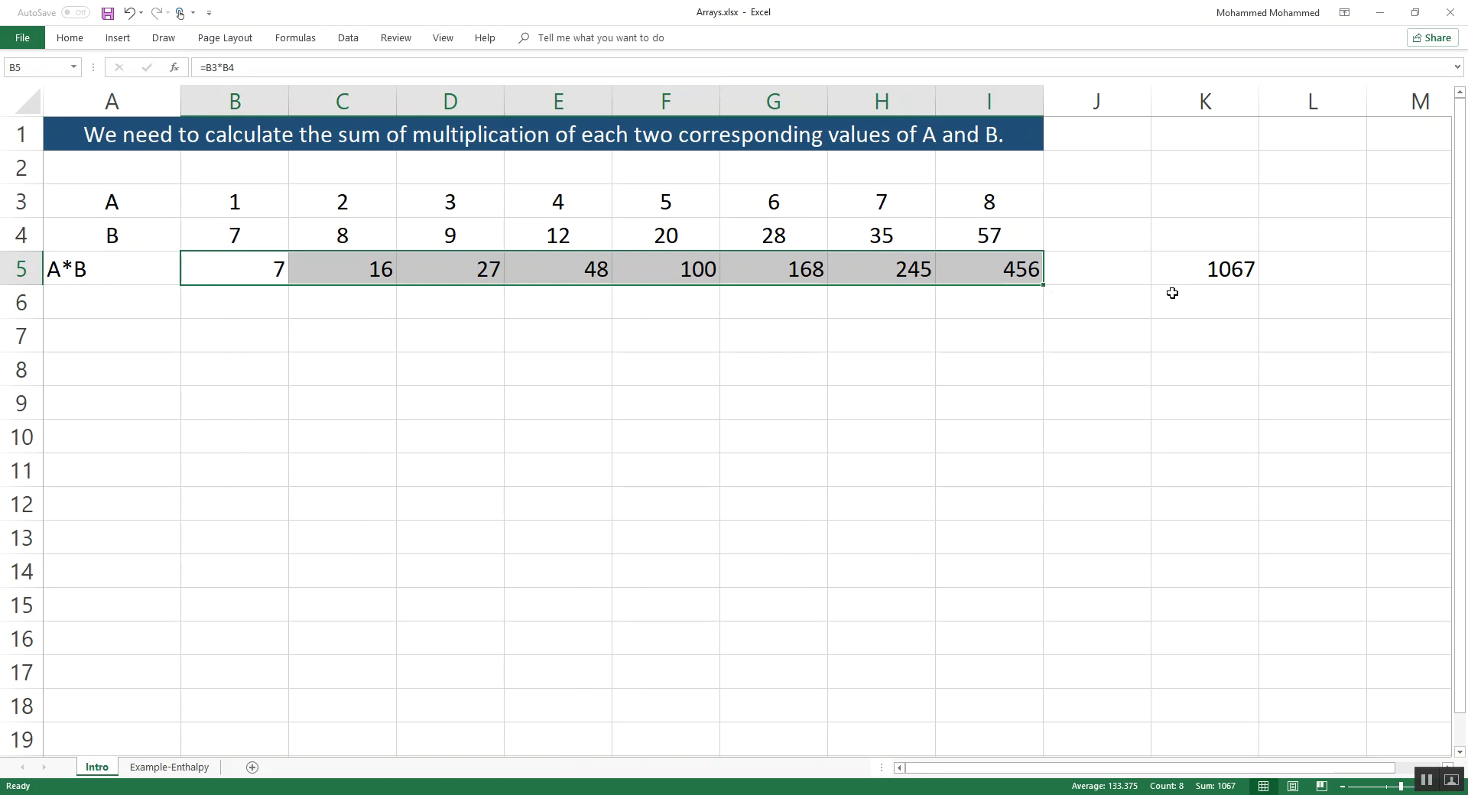
Label cell A6 as A*B (arrays)
{"action": "key", "text": "Down"}
{"action": "key", "text": "Left"}
{"action": "type", "text": "A*B (r"}
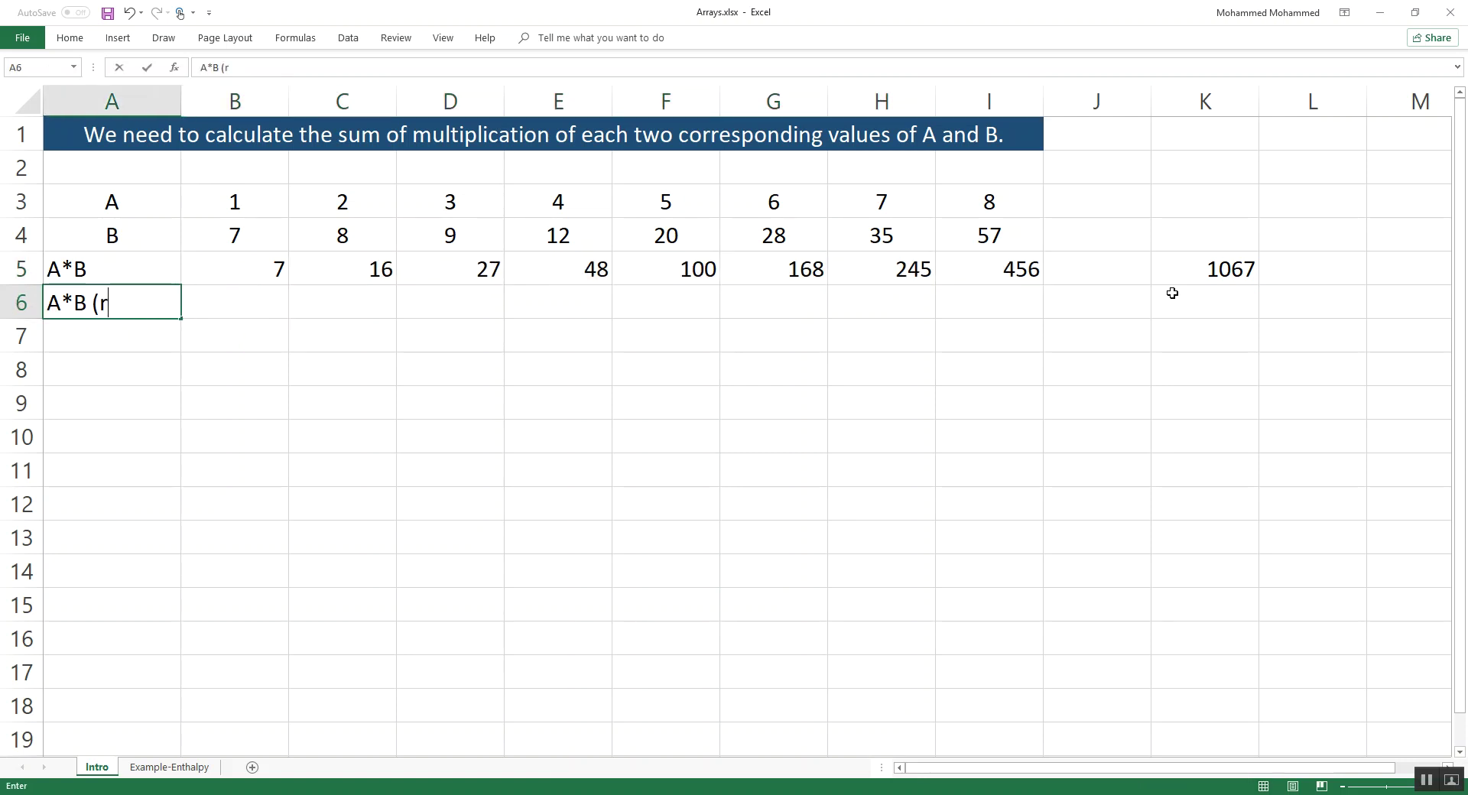
{"action": "key", "text": "BackSpace"}
{"action": "type", "text": "arrays)"}
{"action": "key", "text": "Tab"}
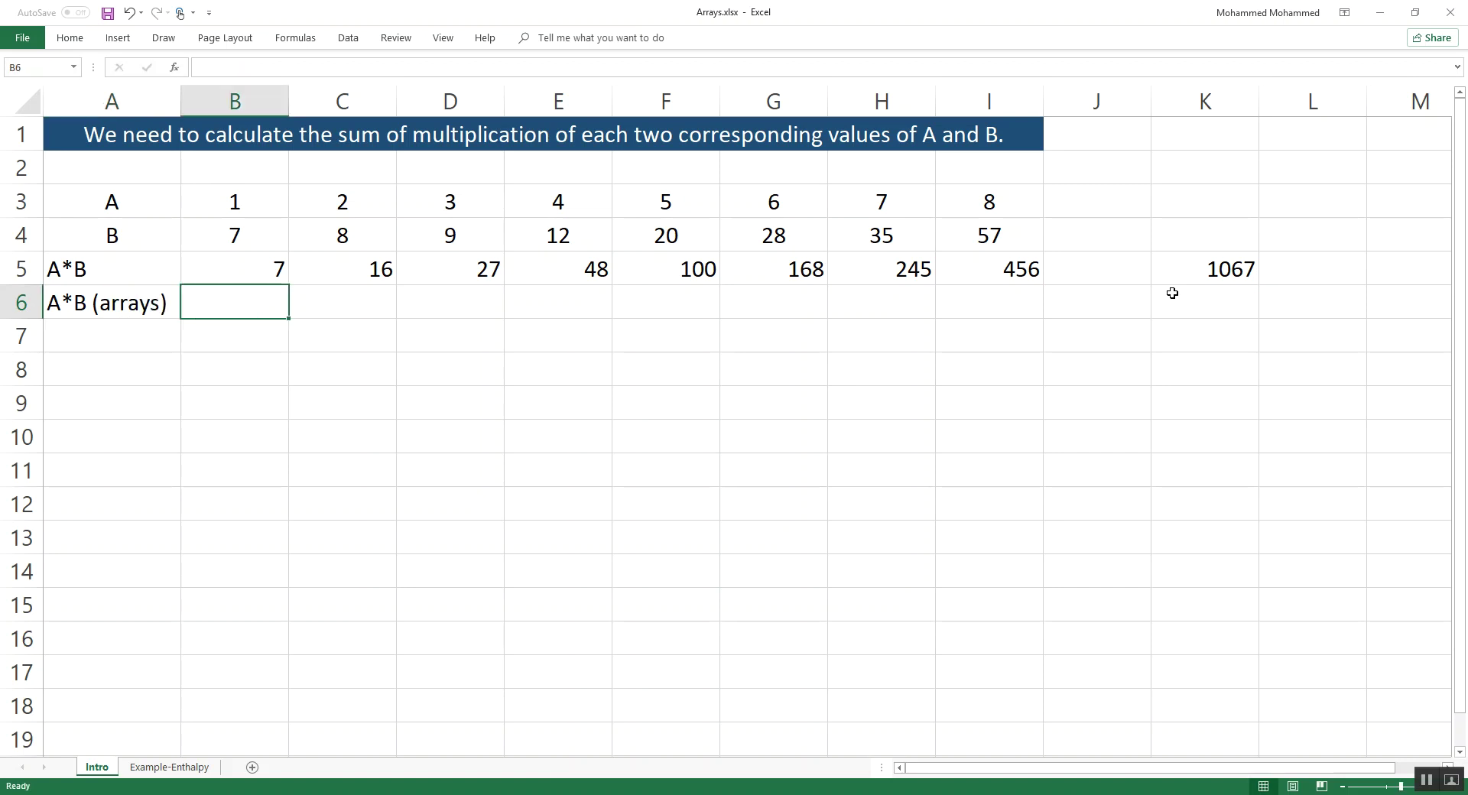
Enter =B3:I3*B4:I4 as one array formula across the range B6:I6
{"action": "key", "text": "shift+Right"}
{"action": "key", "text": "shift+Right"}
{"action": "key", "text": "shift+Right"}
{"action": "key", "text": "shift+Right"}
{"action": "key", "text": "shift+Right"}
{"action": "key", "text": "shift+Right"}
{"action": "key", "text": "shift+Right"}
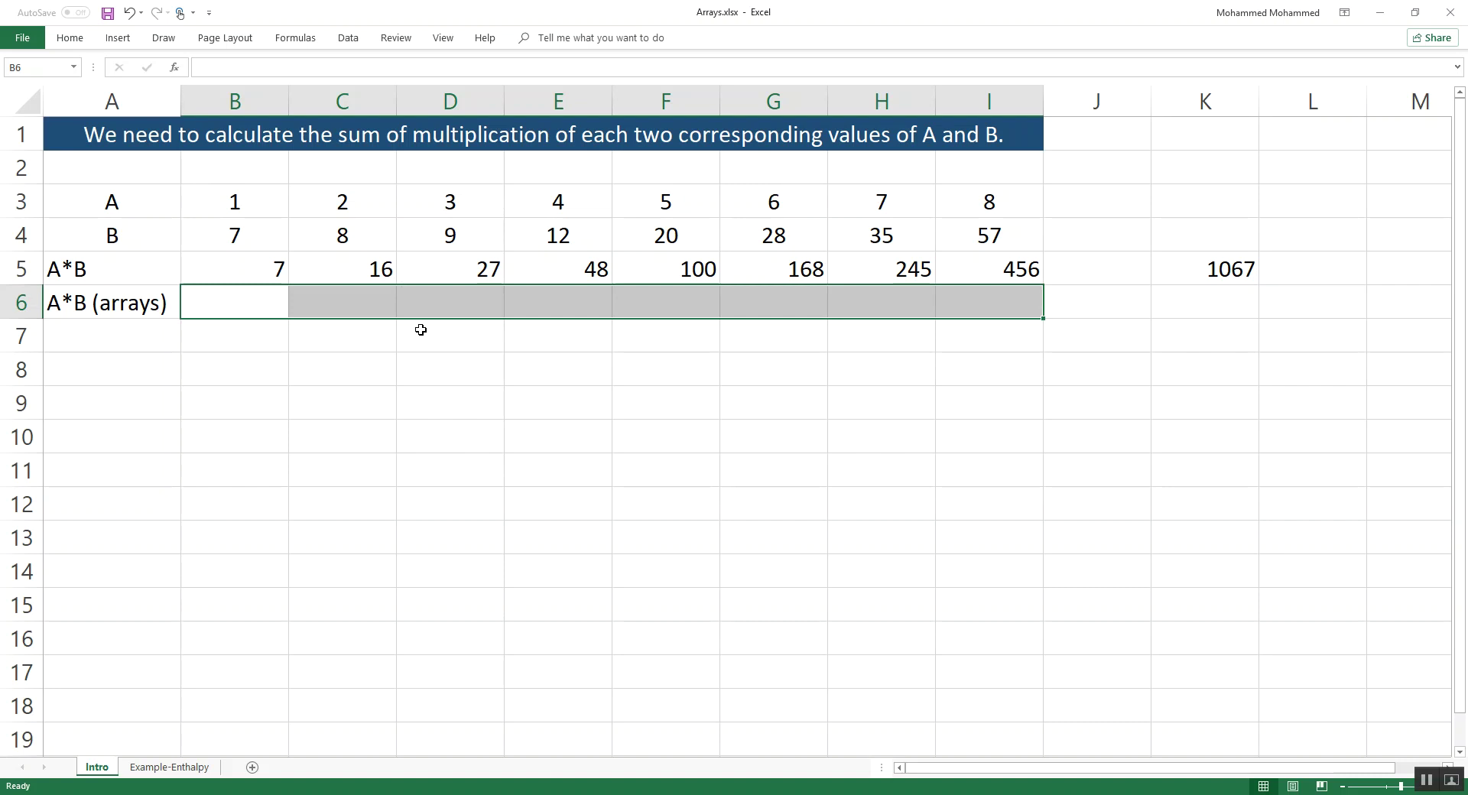
{"action": "type", "text": "="}
{"action": "key", "text": "Up"}
{"action": "key", "text": "Up"}
{"action": "key", "text": "Up"}
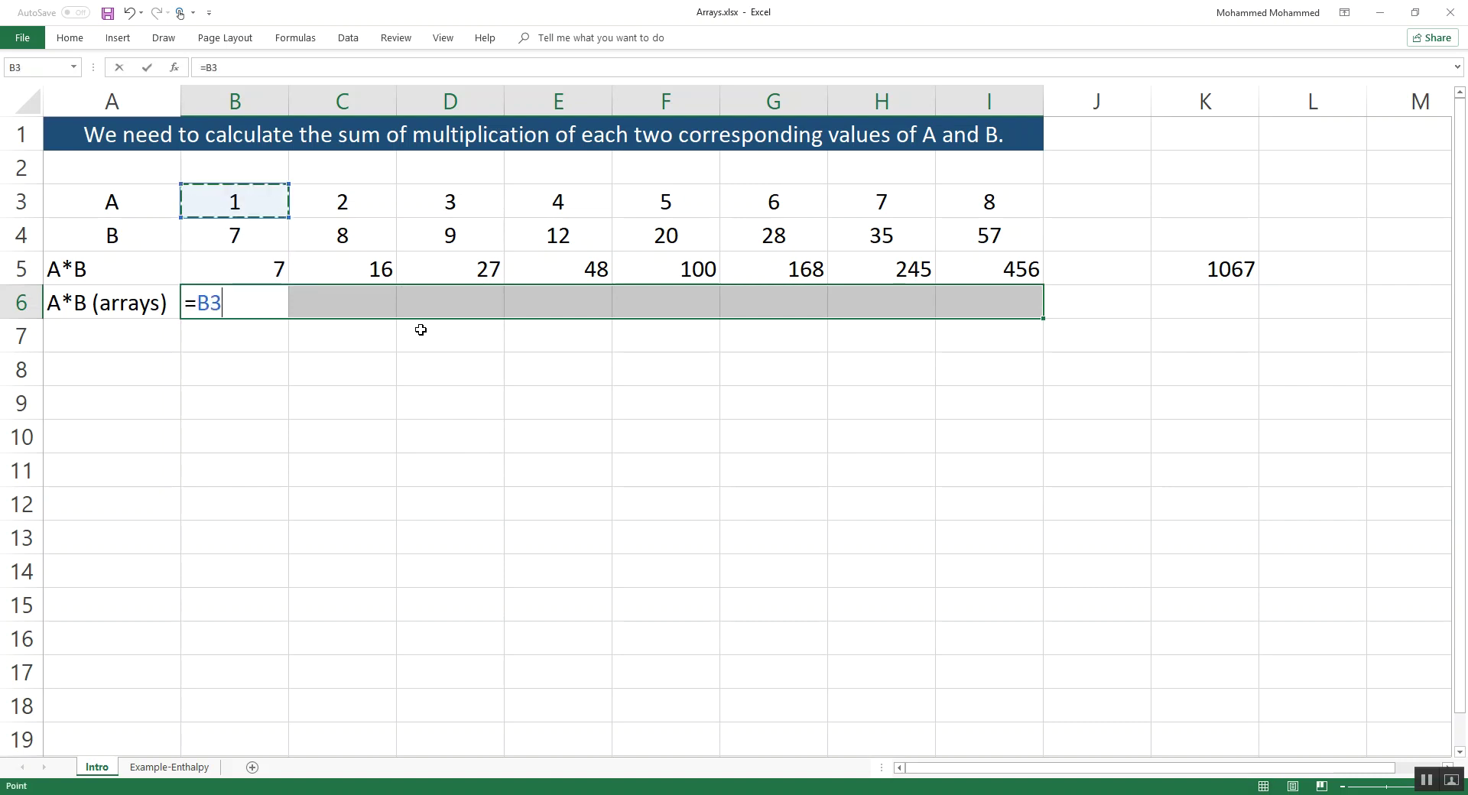
{"action": "key", "text": "shift+Right"}
{"action": "key", "text": "shift+Right"}
{"action": "key", "text": "shift+Right"}
{"action": "key", "text": "shift+Right"}
{"action": "key", "text": "shift+Right"}
{"action": "key", "text": "shift+Right"}
{"action": "key", "text": "shift+Right"}
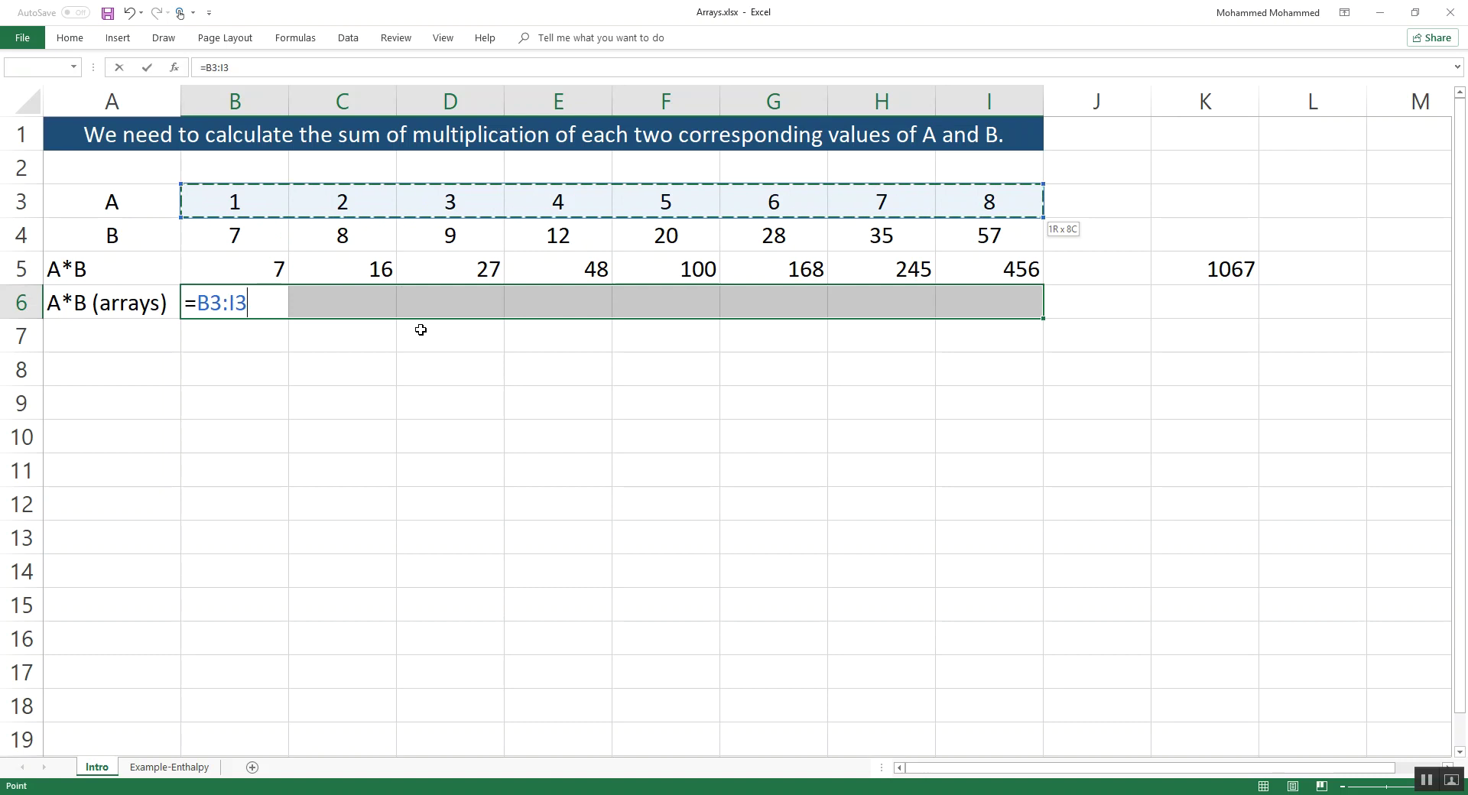
{"action": "type", "text": "*"}
{"action": "key", "text": "Up"}
{"action": "key", "text": "Up"}
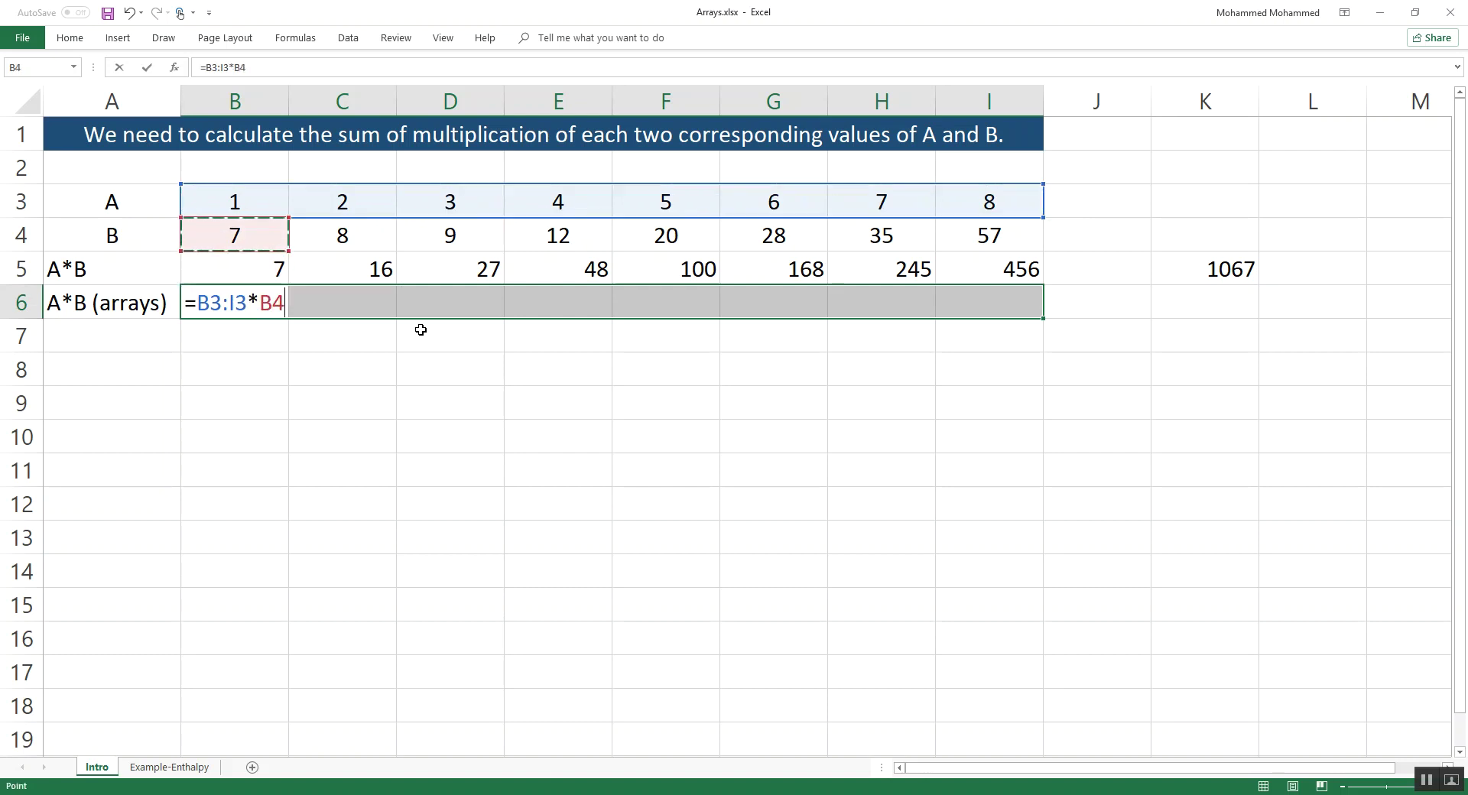
{"action": "key", "text": "shift+Right"}
{"action": "key", "text": "shift+Right"}
{"action": "key", "text": "shift+Right"}
{"action": "key", "text": "shift+Right"}
{"action": "key", "text": "shift+Right"}
{"action": "key", "text": "shift+Right"}
{"action": "key", "text": "shift+Right"}
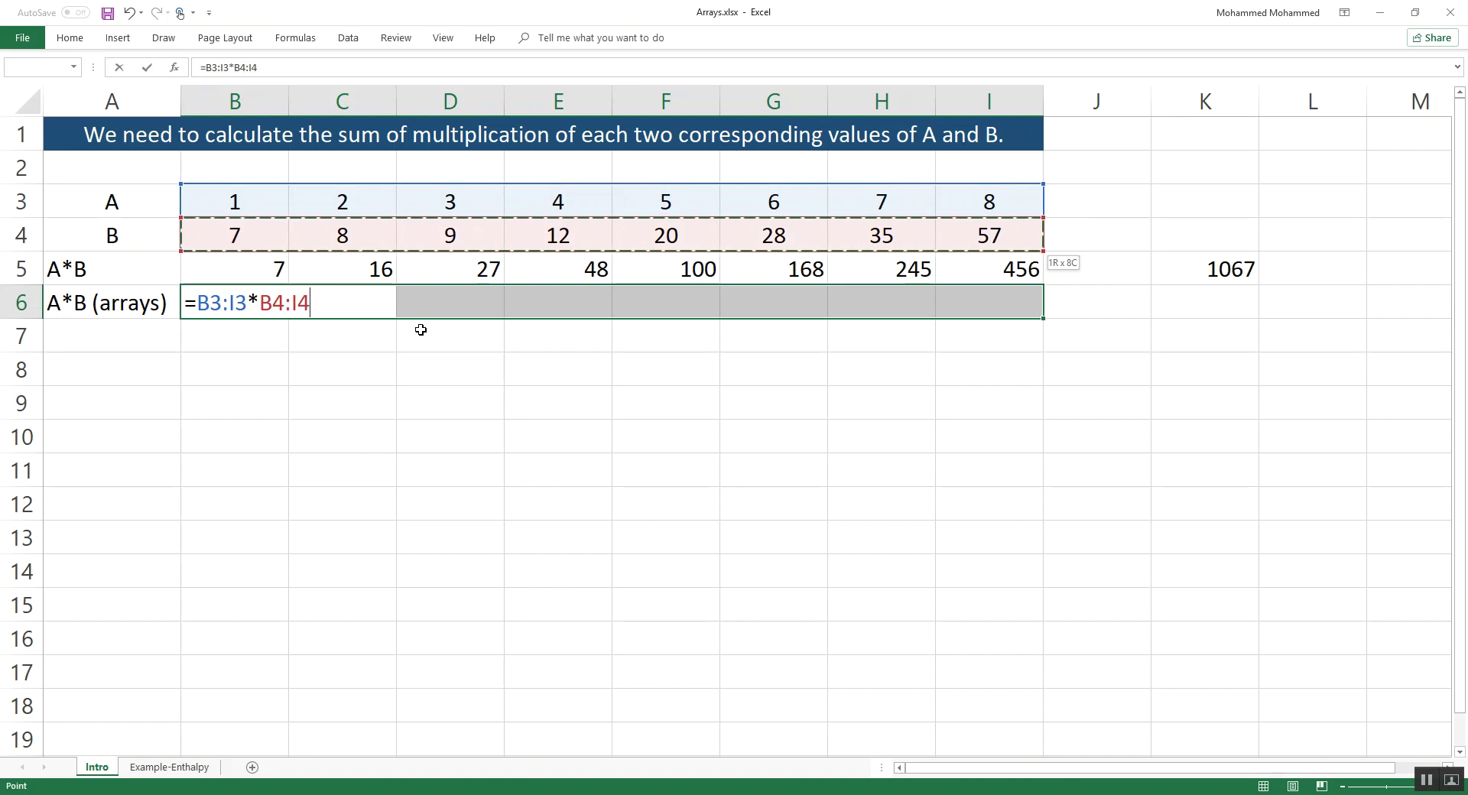
{"action": "key", "text": "ctrl+shift+Return"}
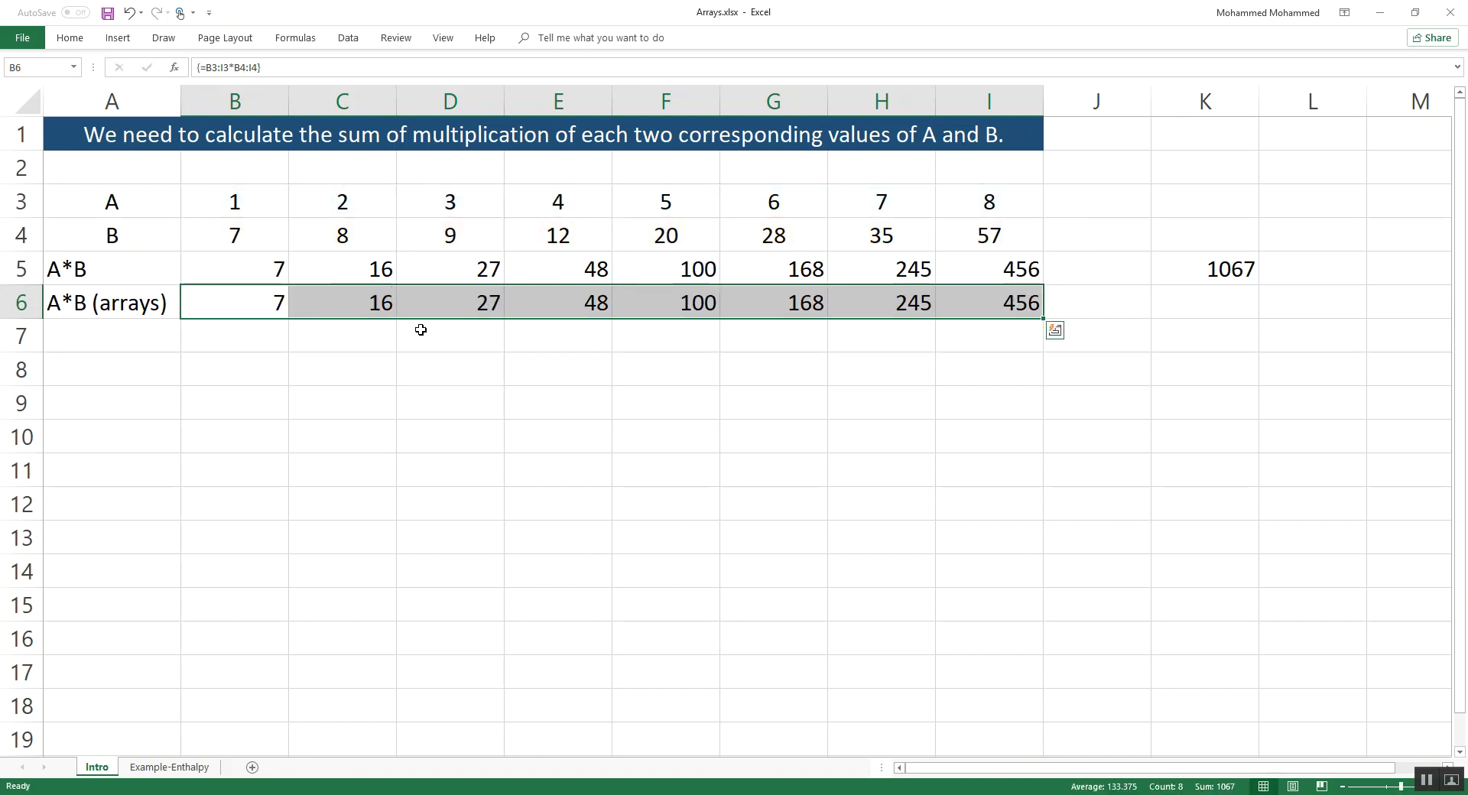
{"action": "key", "text": "Down"}
{"action": "key", "text": "Up"}
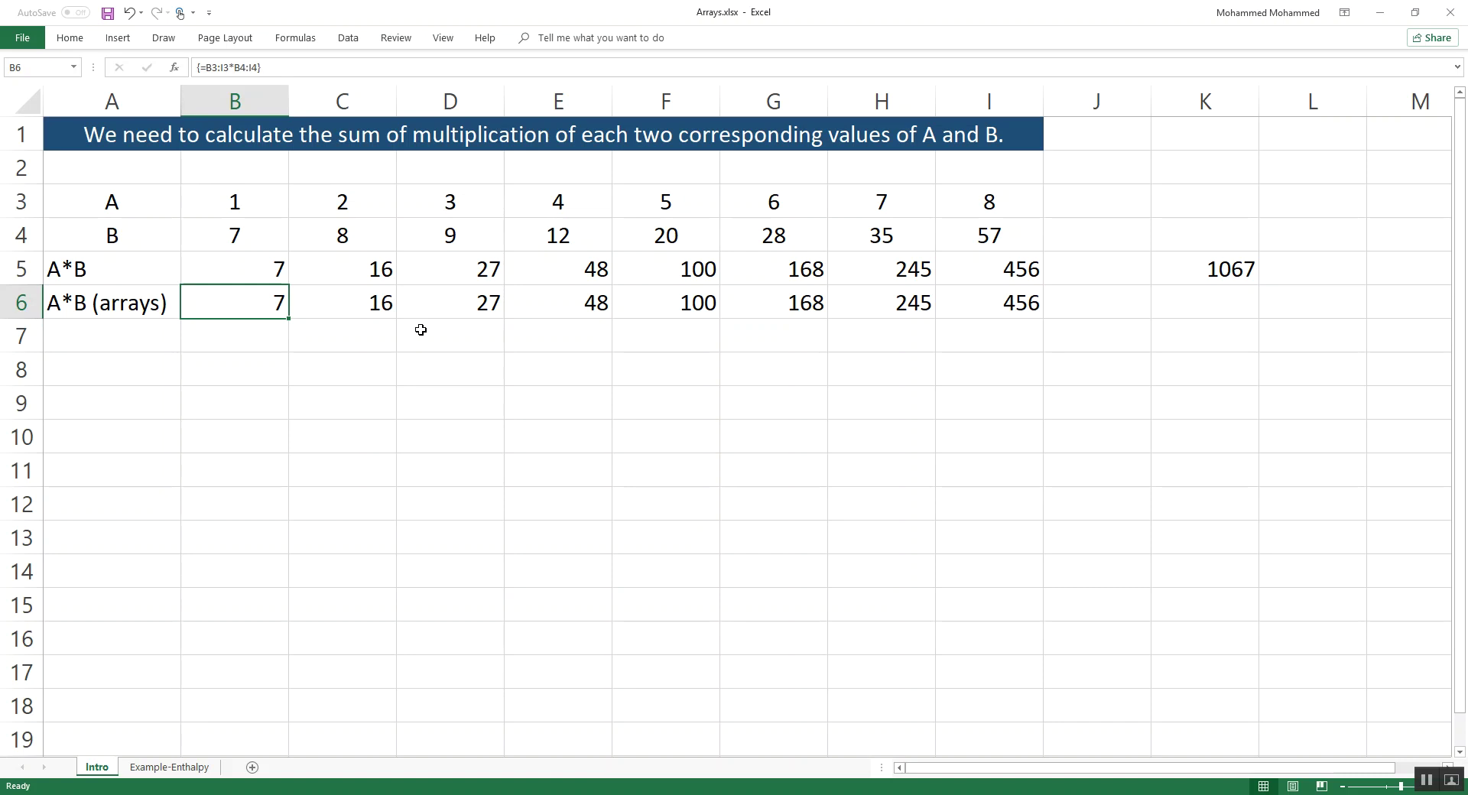
{"action": "key", "text": "Up"}
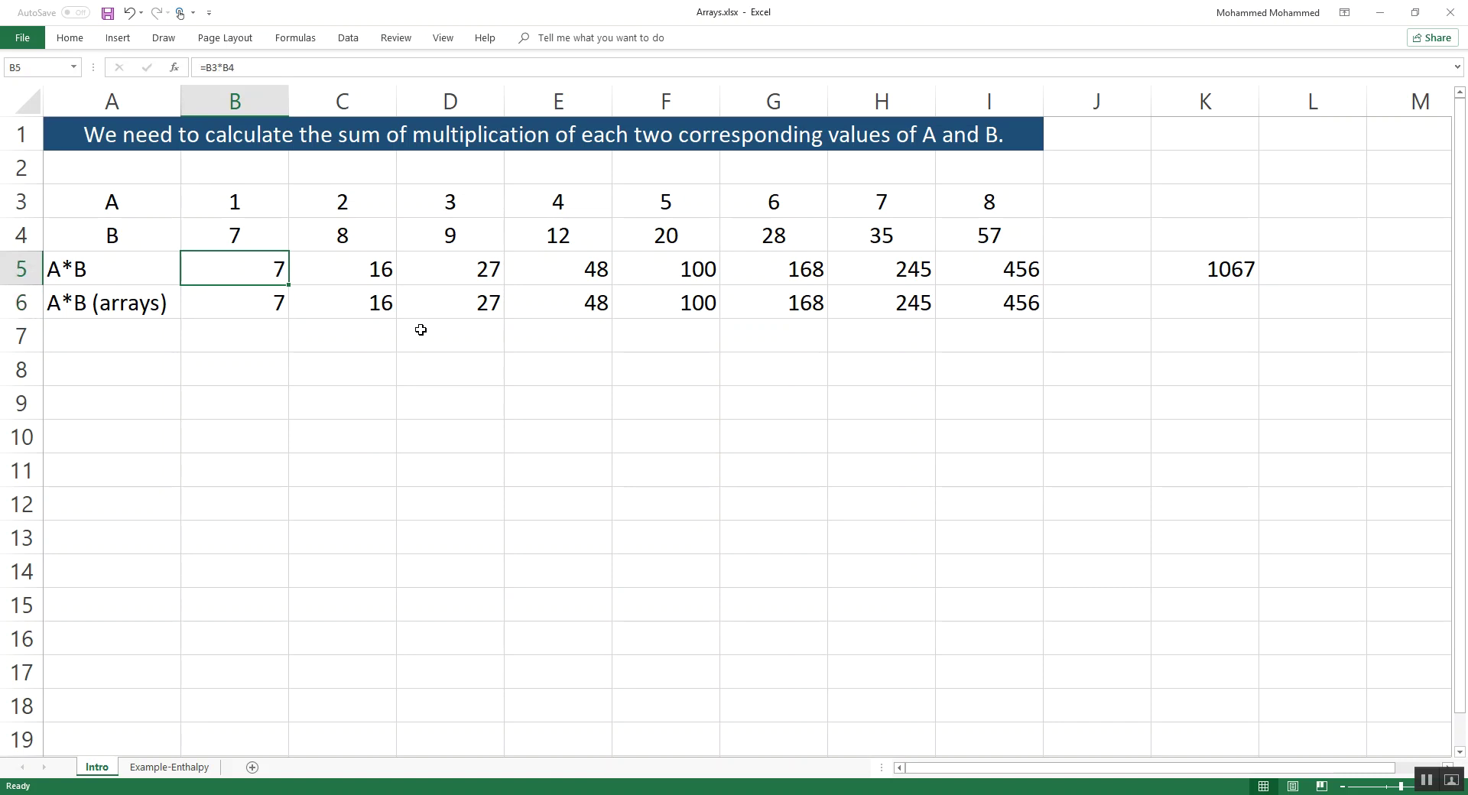
{"action": "key", "text": "Down"}
{"action": "key", "text": "Down"}
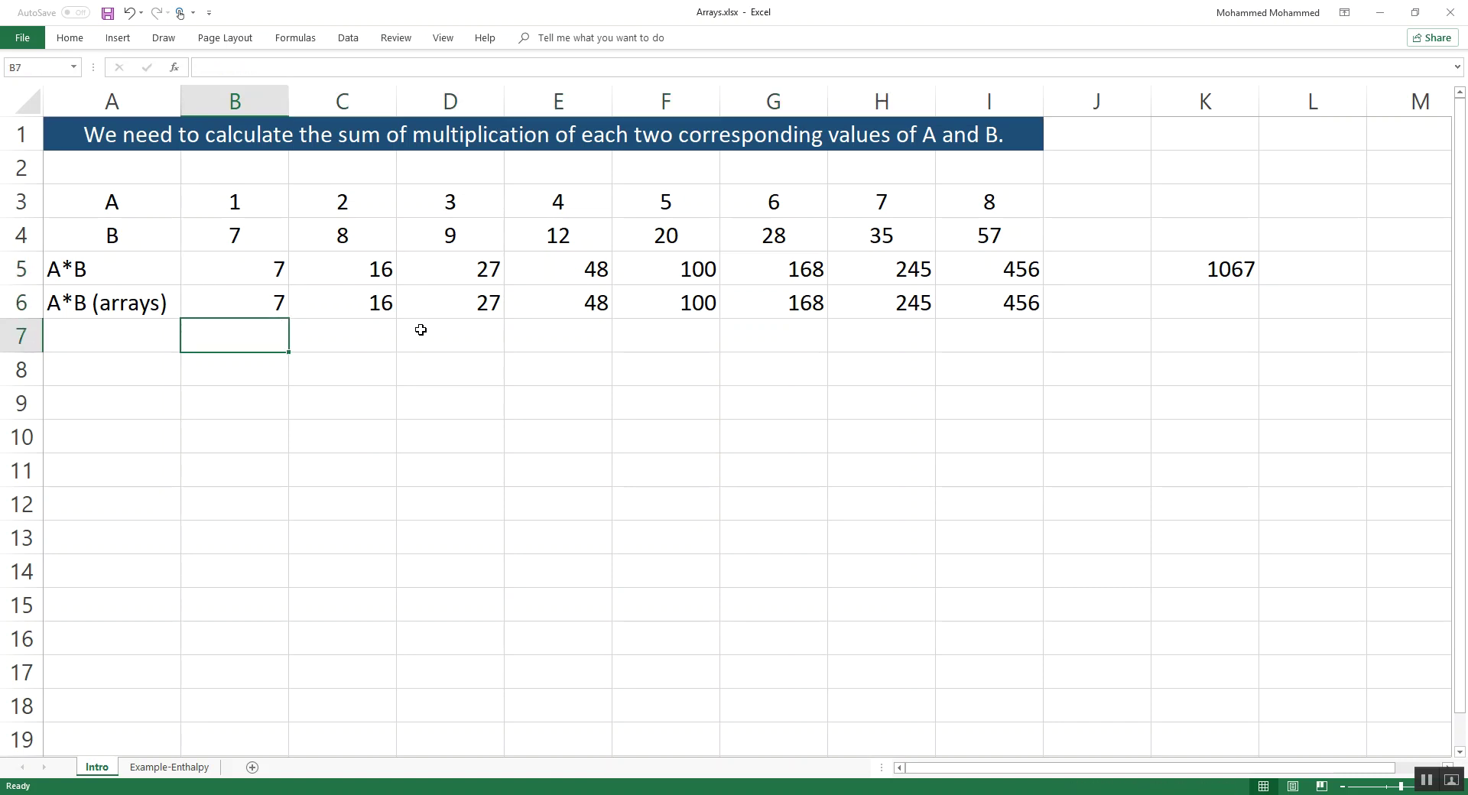
Copy the sum formula from K5 into K6 to total the array products in row 6
{"action": "key", "text": "Right"}
{"action": "key", "text": "Right"}
{"action": "key", "text": "Right"}
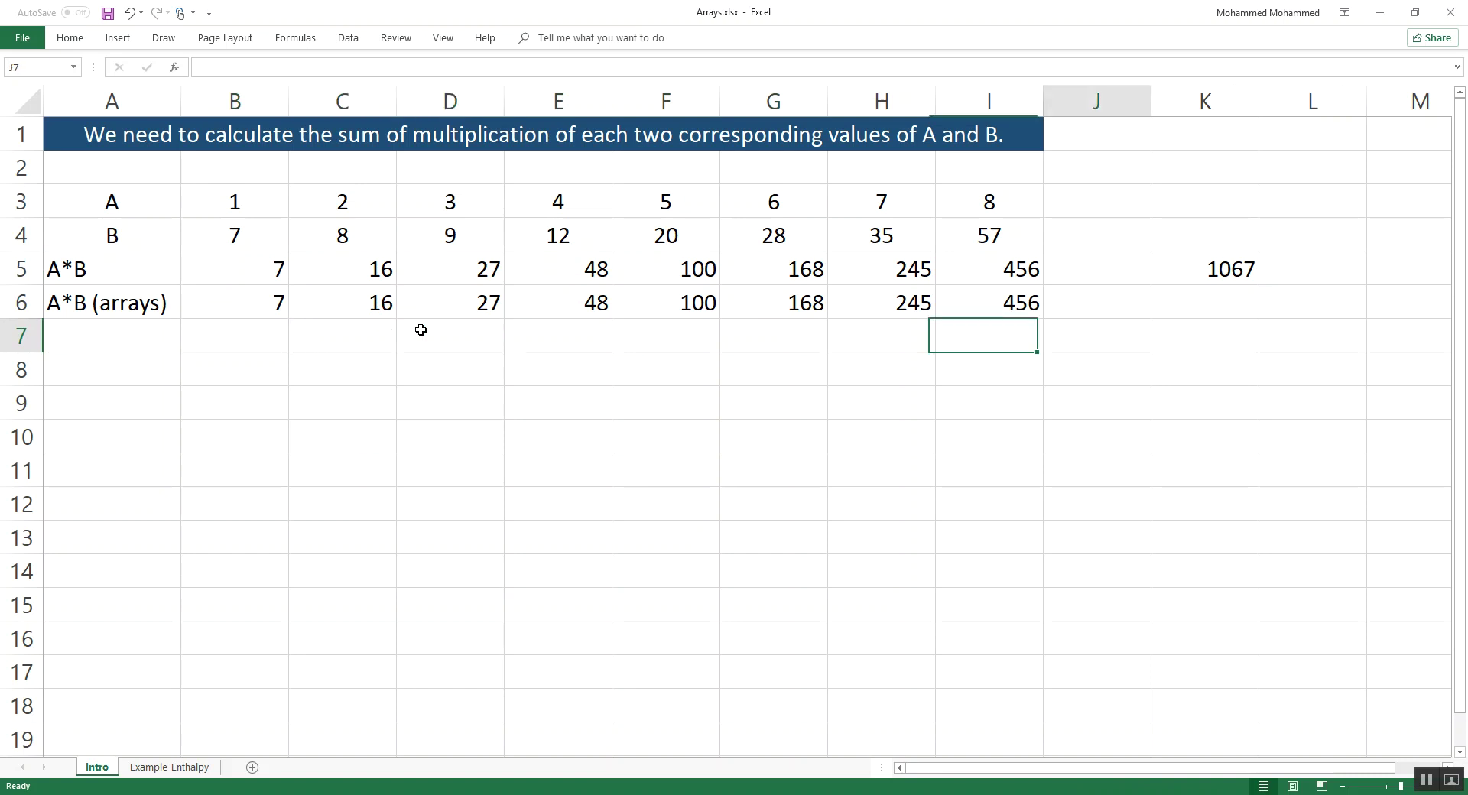
{"action": "key", "text": "Up"}
{"action": "key", "text": "Right"}
{"action": "key", "text": "Right"}
{"action": "key", "text": "Right"}
{"action": "key", "text": "Right"}
{"action": "key", "text": "Right"}
{"action": "key", "text": "Right"}
{"action": "key", "text": "Right"}
{"action": "key", "text": "Right"}
{"action": "key", "text": "Right"}
{"action": "key", "text": "Left"}
{"action": "key", "text": "Left"}
{"action": "key", "text": "Left"}
{"action": "key", "text": "Up"}
{"action": "key", "text": "ctrl+c"}
{"action": "key", "text": "Down"}
{"action": "key", "text": "ctrl+v"}
{"action": "key", "text": "Home"}
{"action": "key", "text": "Down"}
{"action": "key", "text": "Down"}
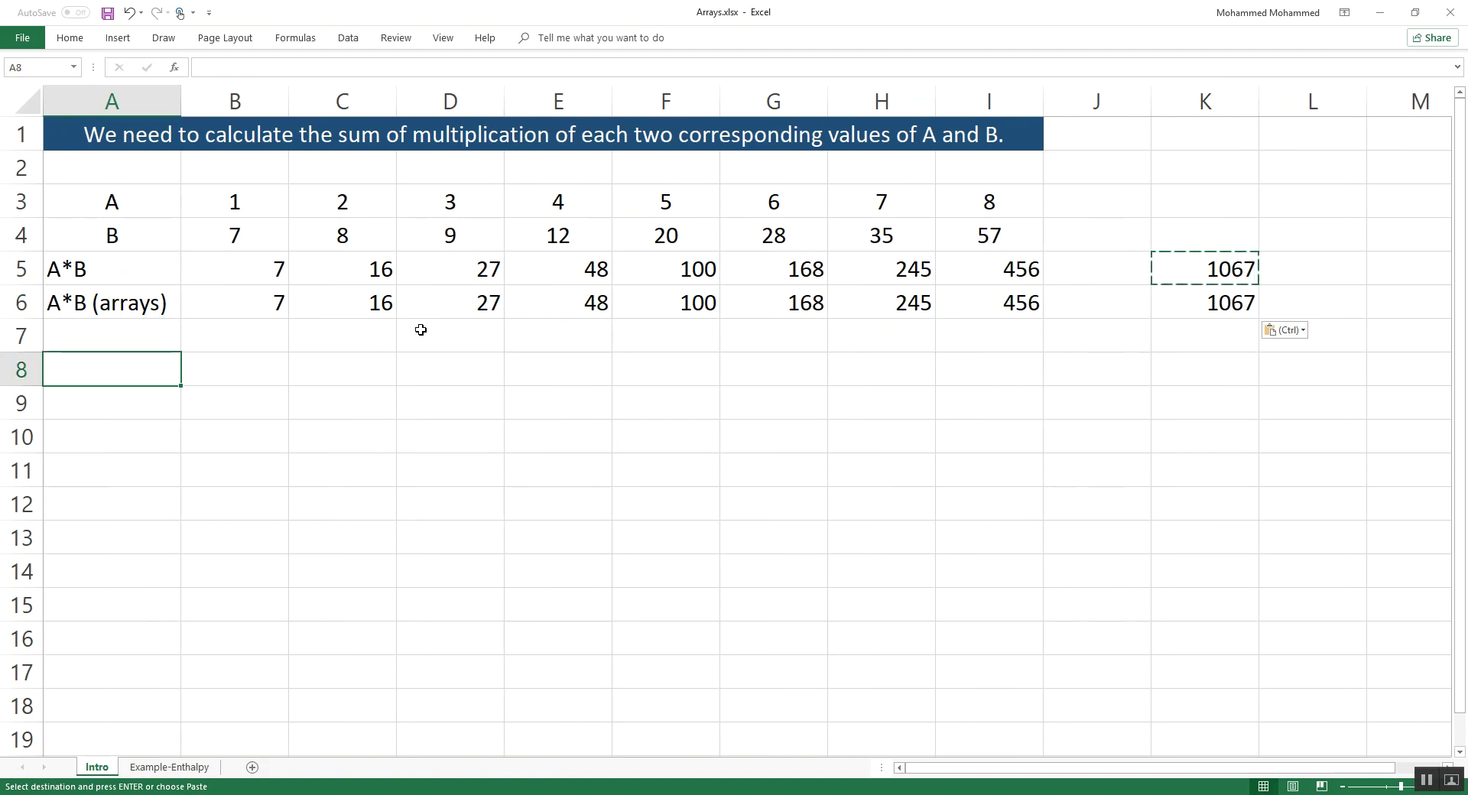
{"action": "key", "text": "Escape"}
{"action": "key", "text": "Right"}
{"action": "key", "text": "Right"}
{"action": "key", "text": "Right"}
{"action": "key", "text": "Right"}
{"action": "key", "text": "Right"}
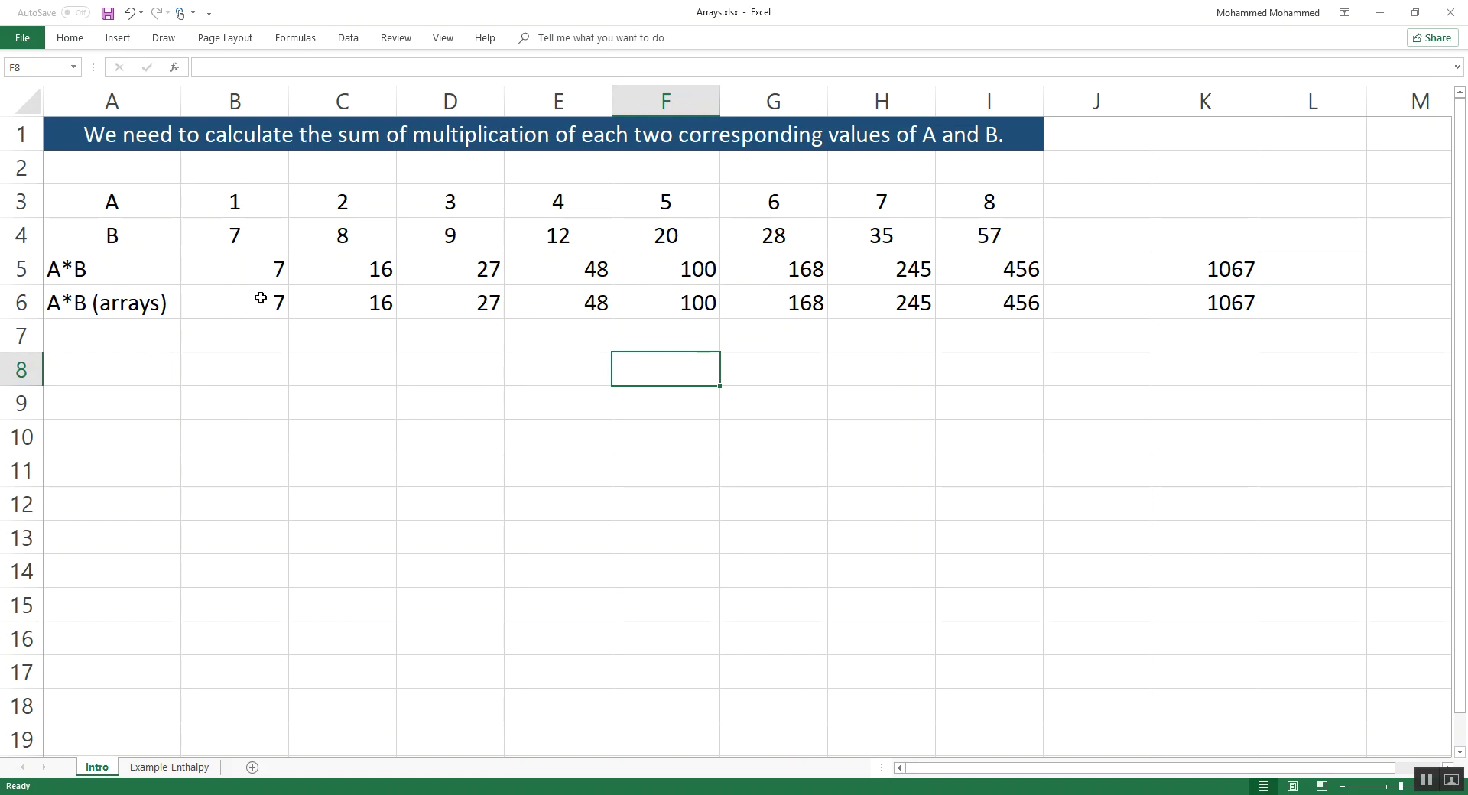
{"action": "left_click_drag", "start_coordinate": [258, 301], "coordinate": [1000, 303]}
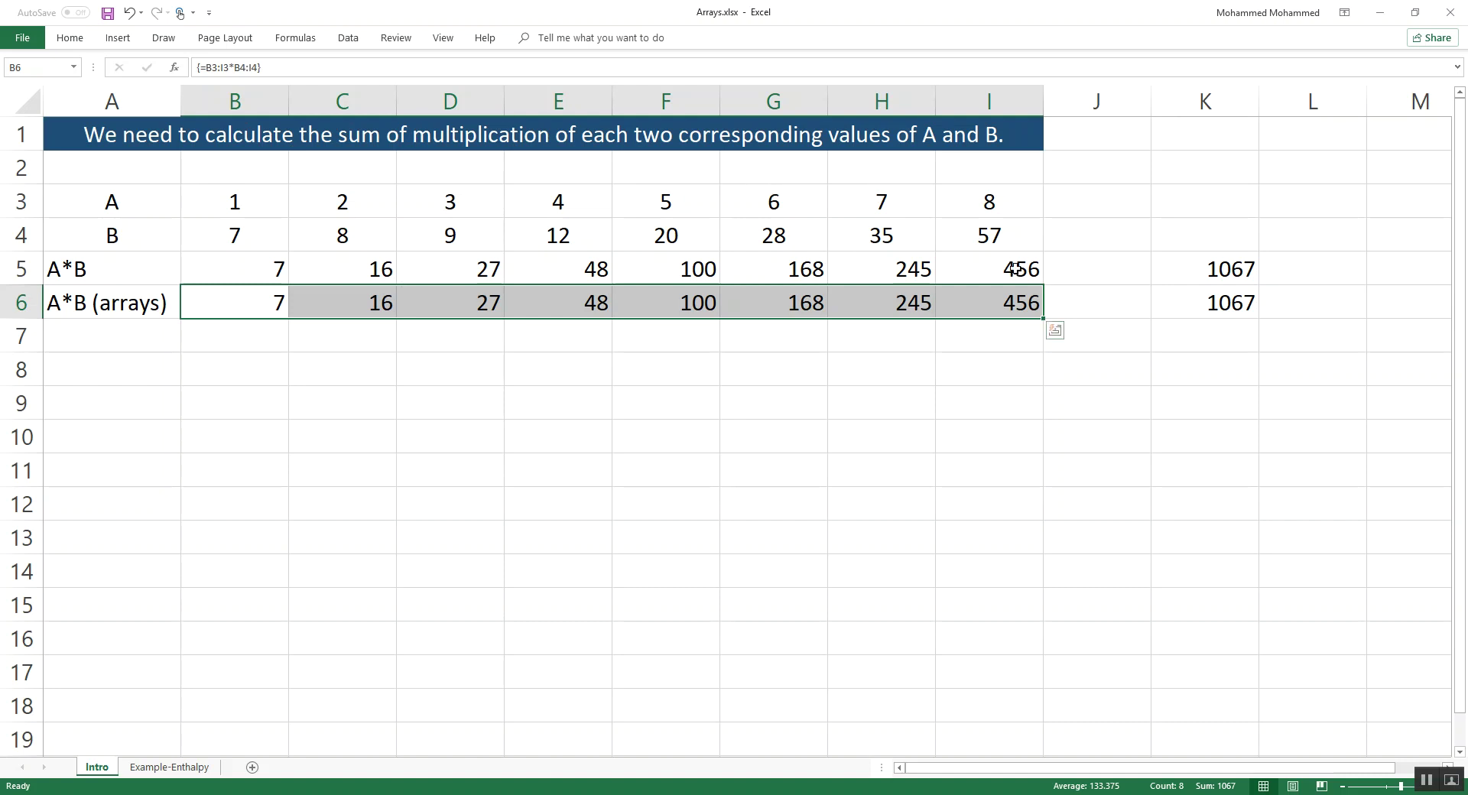
Begin a SUM formula in cell F8 with the A values B3:I3 as its first range
{"action": "left_click", "coordinate": [664, 370]}
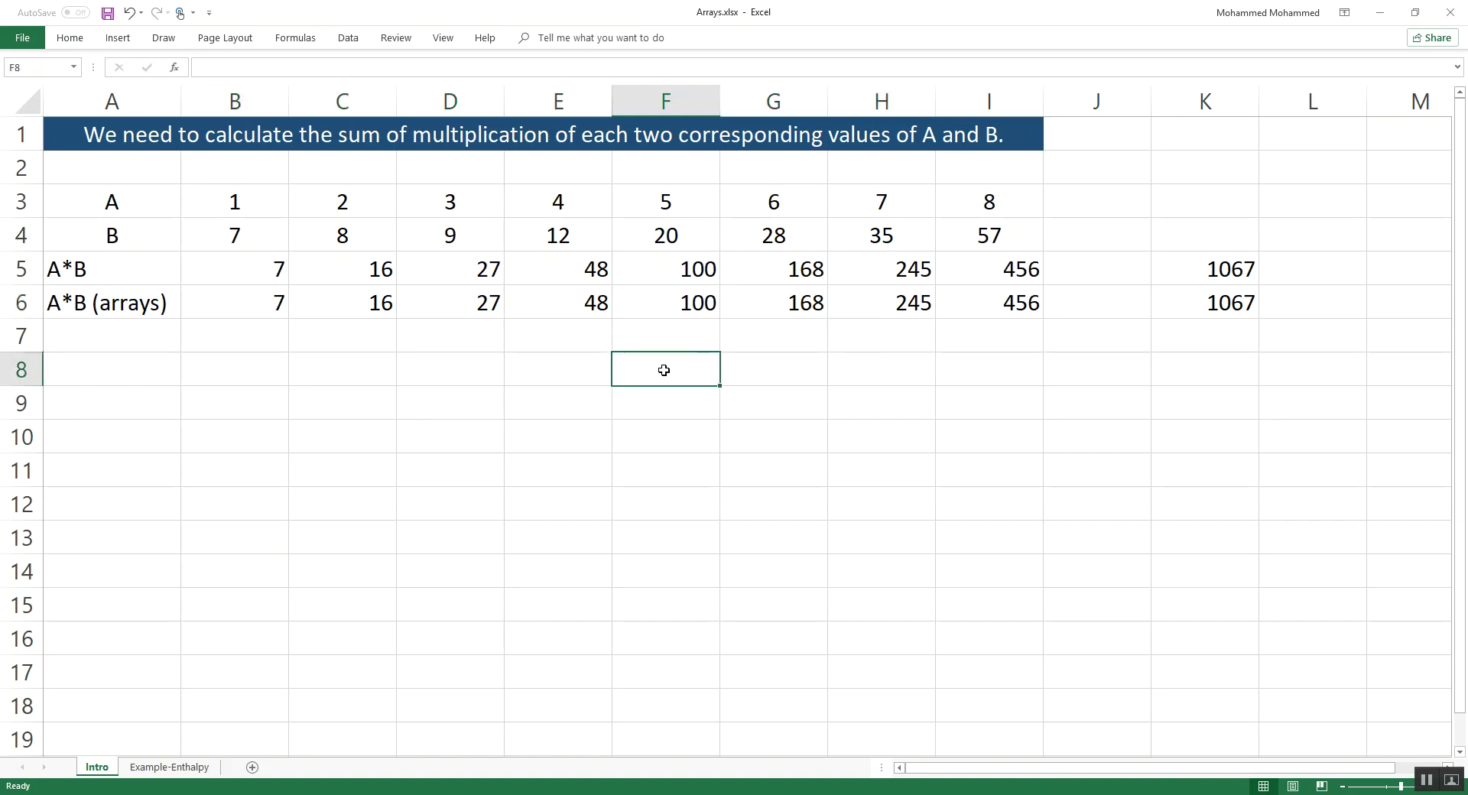
{"action": "type", "text": "="}
{"action": "type", "text": "sum("}
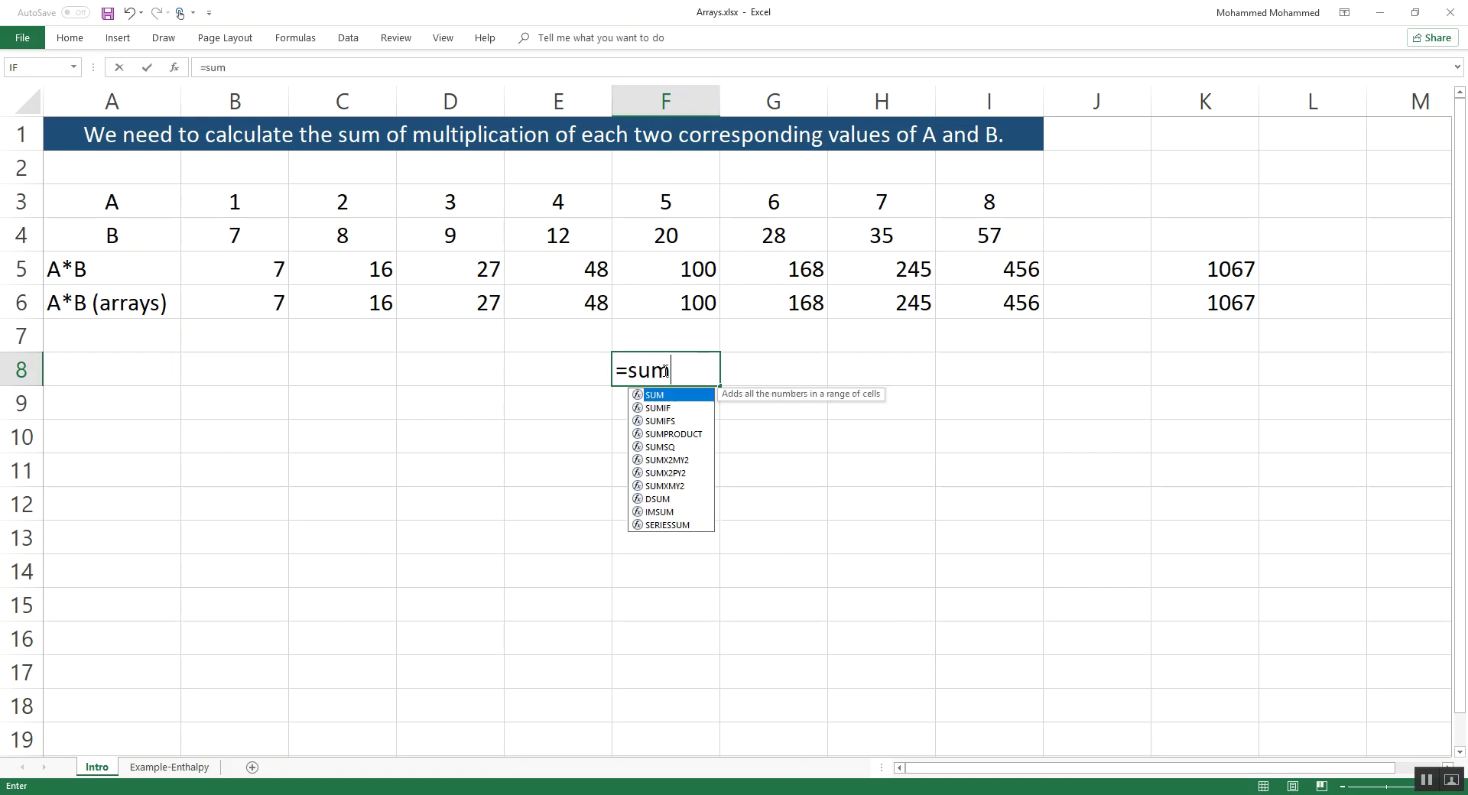
{"action": "key", "text": "Up"}
{"action": "key", "text": "Up"}
{"action": "key", "text": "Up"}
{"action": "key", "text": "Up"}
{"action": "key", "text": "Left"}
{"action": "key", "text": "Left"}
{"action": "key", "text": "Left"}
{"action": "key", "text": "Up"}
{"action": "key", "text": "Left"}
{"action": "key", "text": "ctrl+shift+Right"}
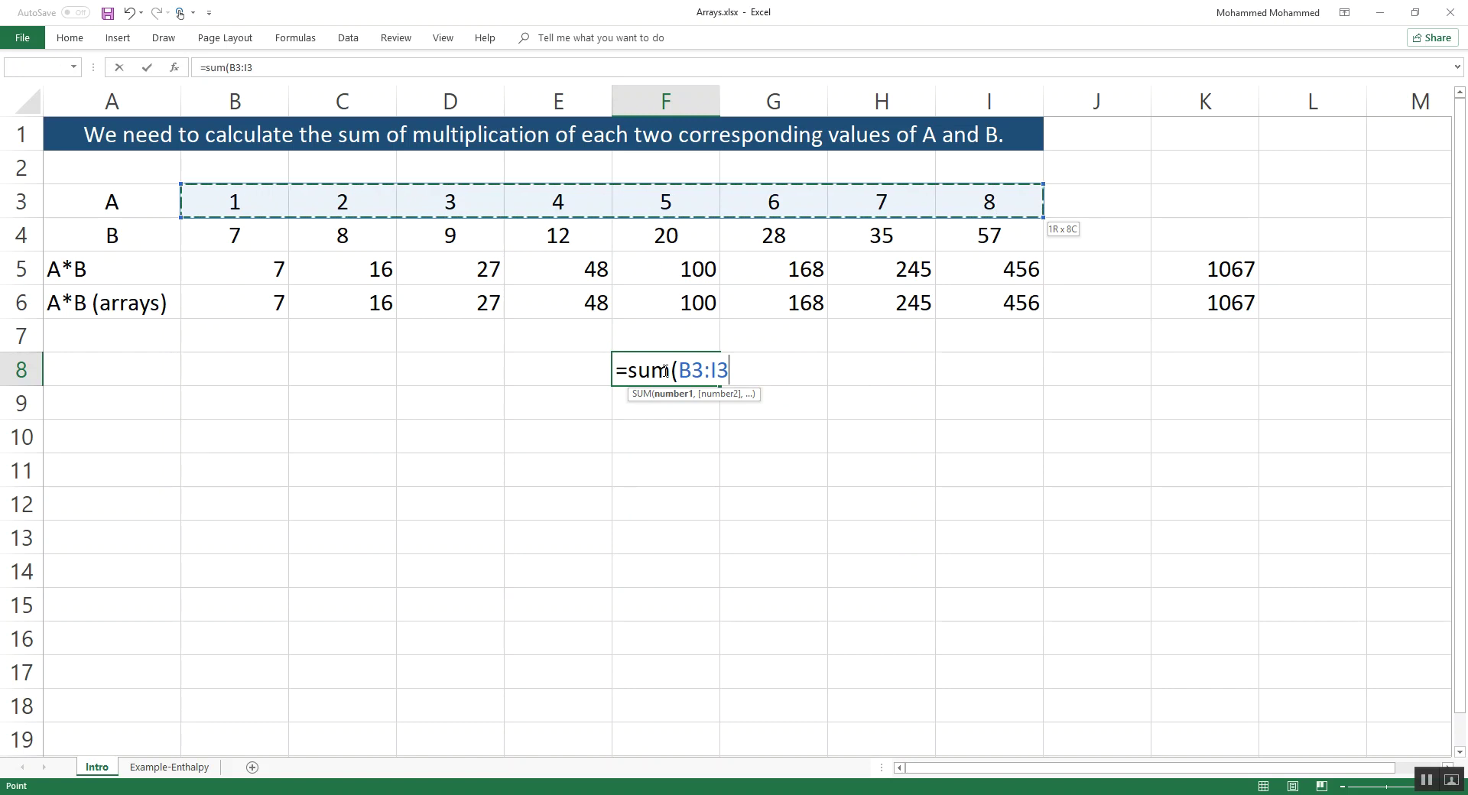
{"action": "type", "text": ","}
{"action": "key", "text": "Up"}
{"action": "key", "text": "Up"}
{"action": "key", "text": "Up"}
{"action": "key", "text": "Left"}
{"action": "key", "text": "Left"}
{"action": "key", "text": "Left"}
{"action": "key", "text": "Left"}
{"action": "key", "text": "Up"}
{"action": "key", "text": "BackSpace"}
{"action": "key", "text": "BackSpace"}
{"action": "key", "text": "BackSpace"}
Multiply the range by B4:I4 inside the SUM and enter =SUM(B3:I3*B4:I4) in F8 as an array formula
{"action": "type", "text": "*"}
{"action": "key", "text": "Up"}
{"action": "key", "text": "Up"}
{"action": "key", "text": "Up"}
{"action": "key", "text": "Up"}
{"action": "key", "text": "Left"}
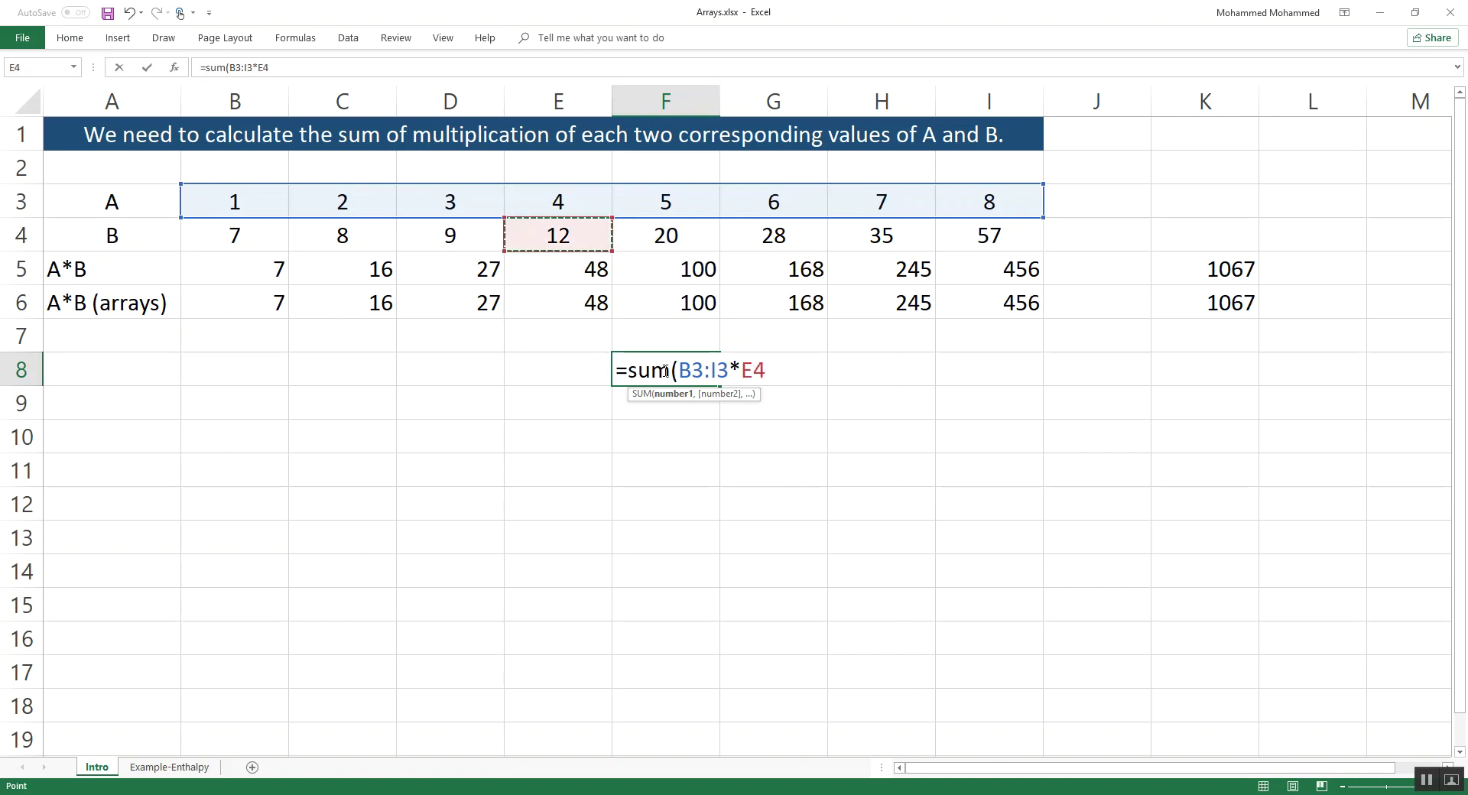
{"action": "key", "text": "Left"}
{"action": "key", "text": "Left"}
{"action": "key", "text": "Left"}
{"action": "key", "text": "Left"}
{"action": "key", "text": "Right"}
{"action": "key", "text": "ctrl+shift+Right"}
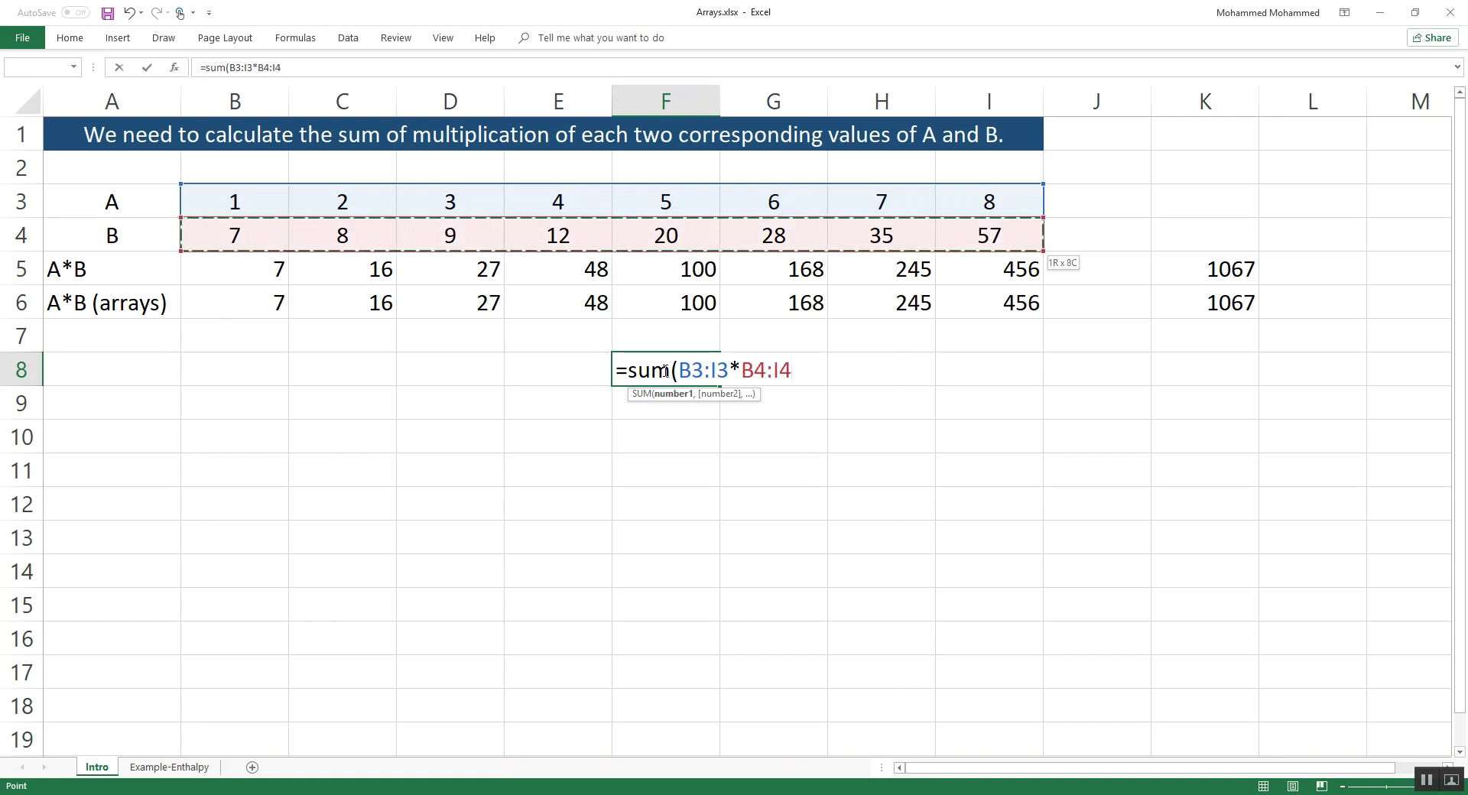
{"action": "type", "text": ")"}
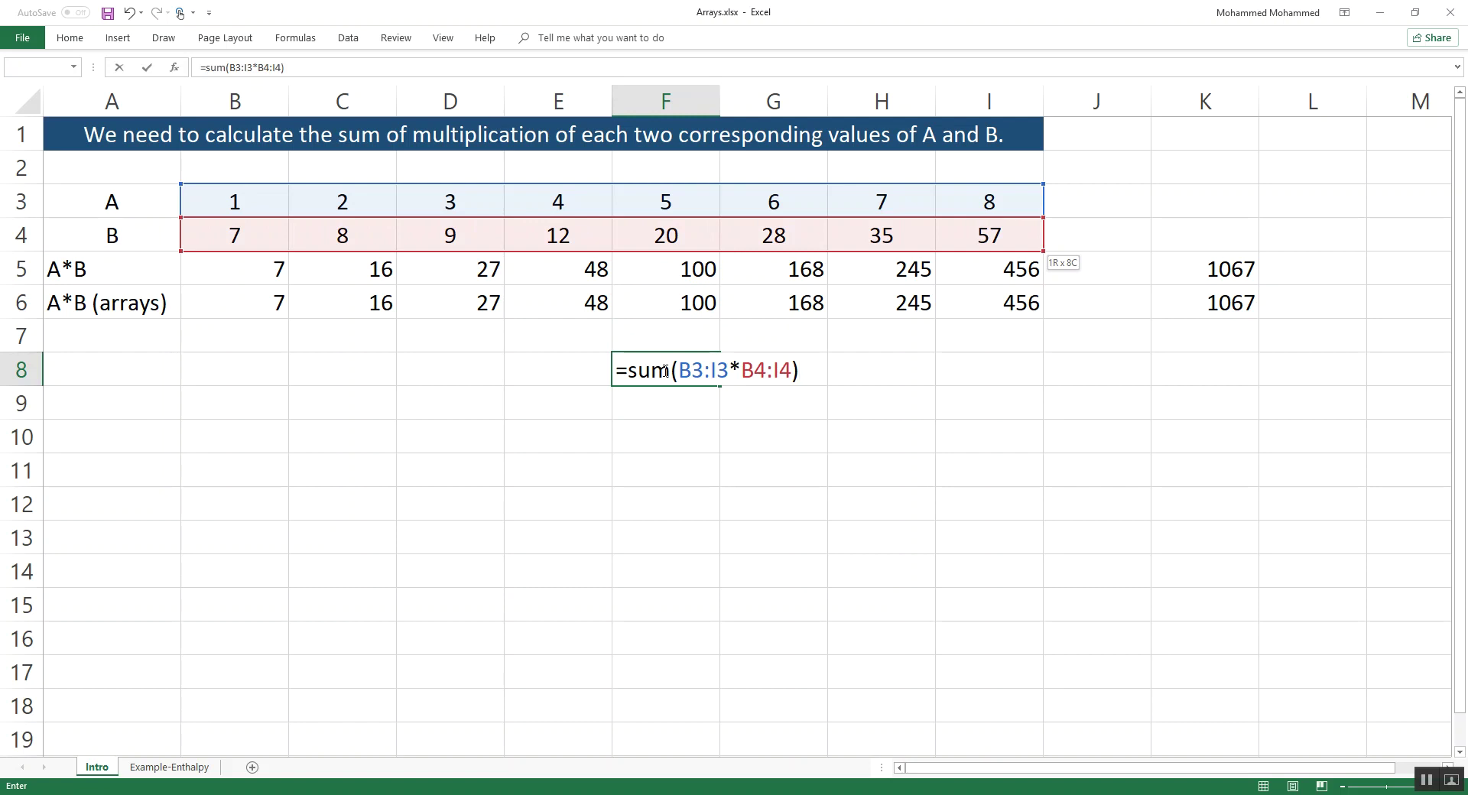
{"action": "key", "text": "ctrl+shift+Return"}
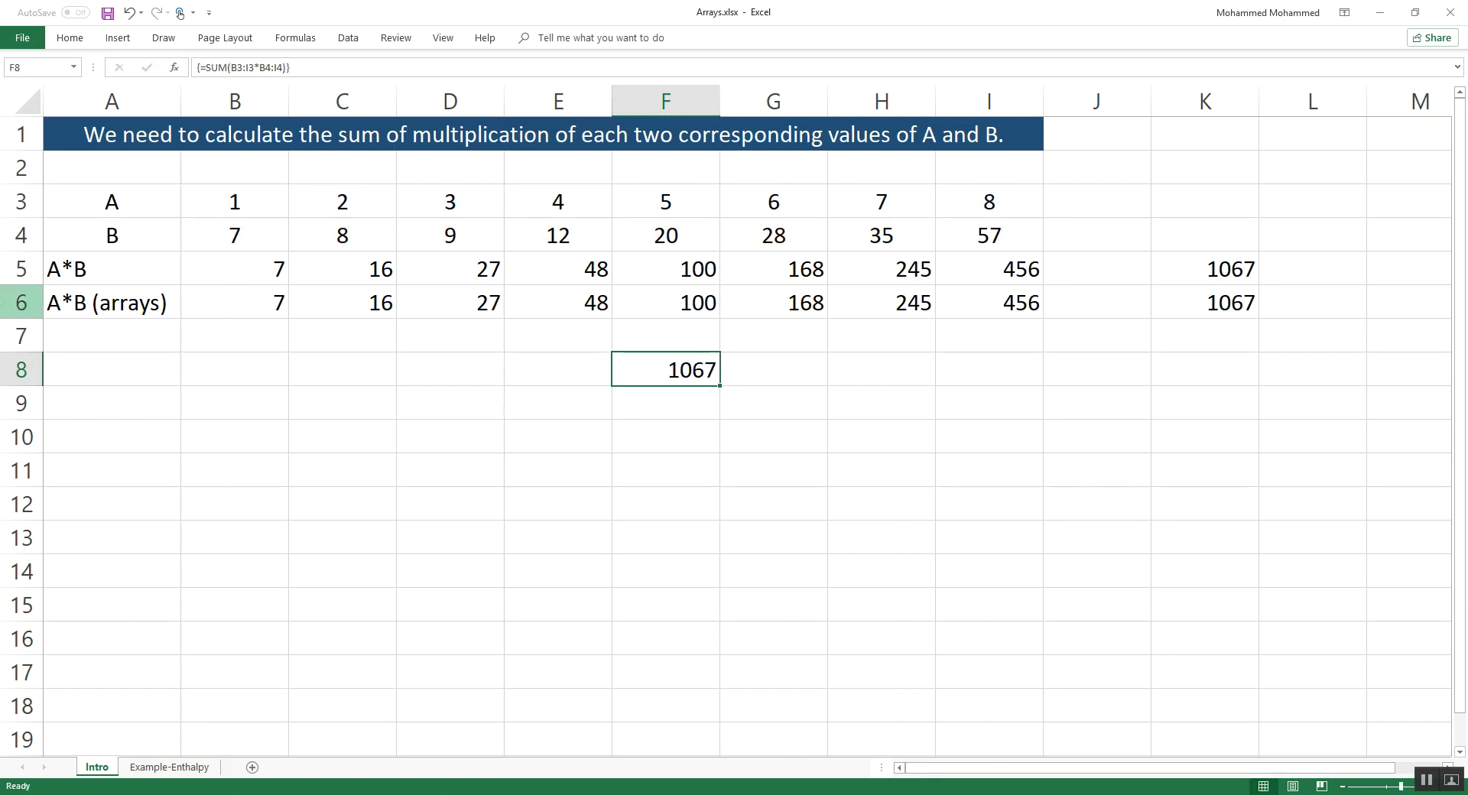
Clear the helper rows A5:K6, including their labels, products and sums, and reselect F8
{"action": "left_click_drag", "start_coordinate": [112, 282], "coordinate": [1237, 287]}
{"action": "key", "text": "shift+Down"}
{"action": "key", "text": "Delete"}
{"action": "left_click", "coordinate": [681, 369]}
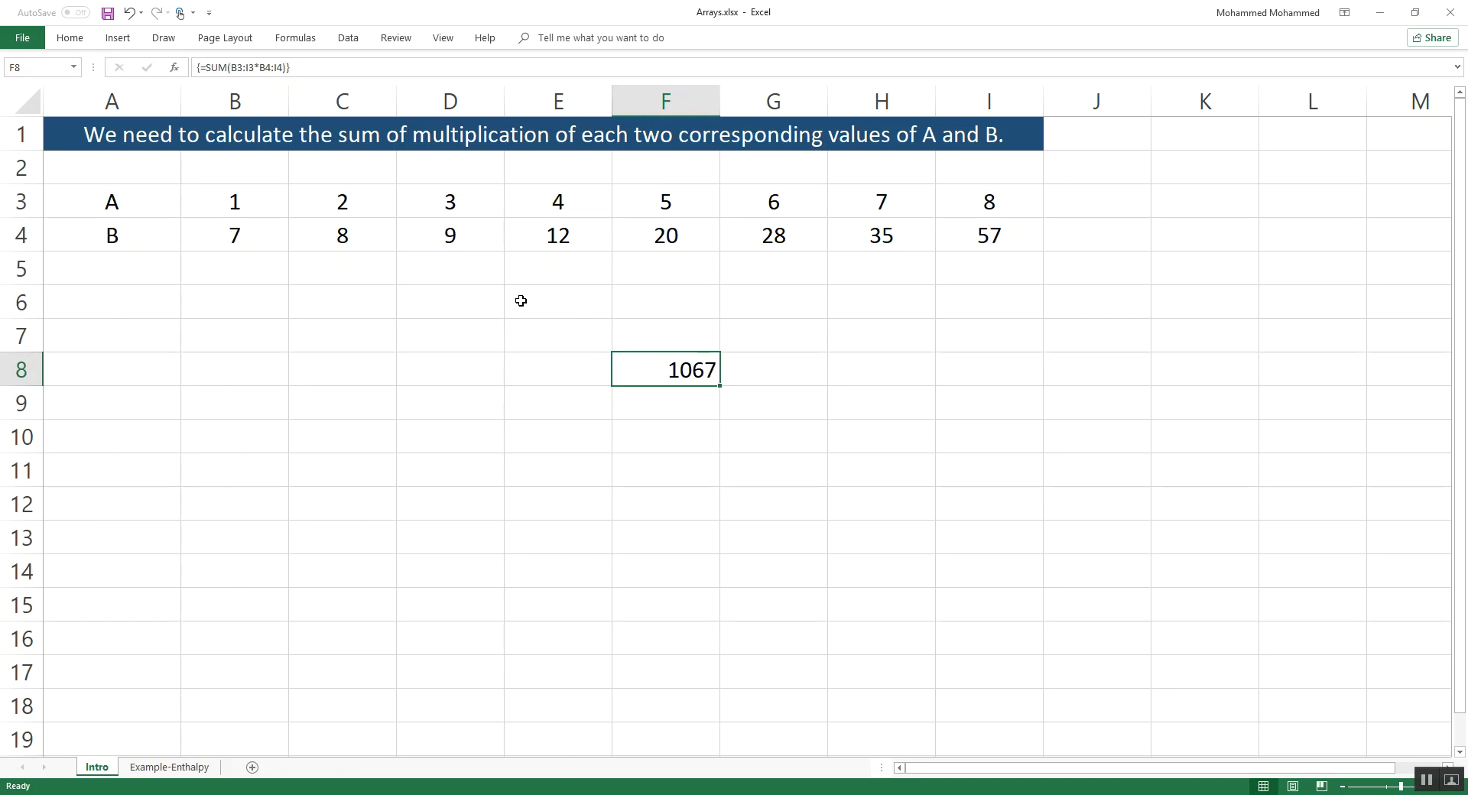
Switch to the Example-Enthalpy worksheet and select cell B10
{"action": "left_click", "coordinate": [190, 768]}
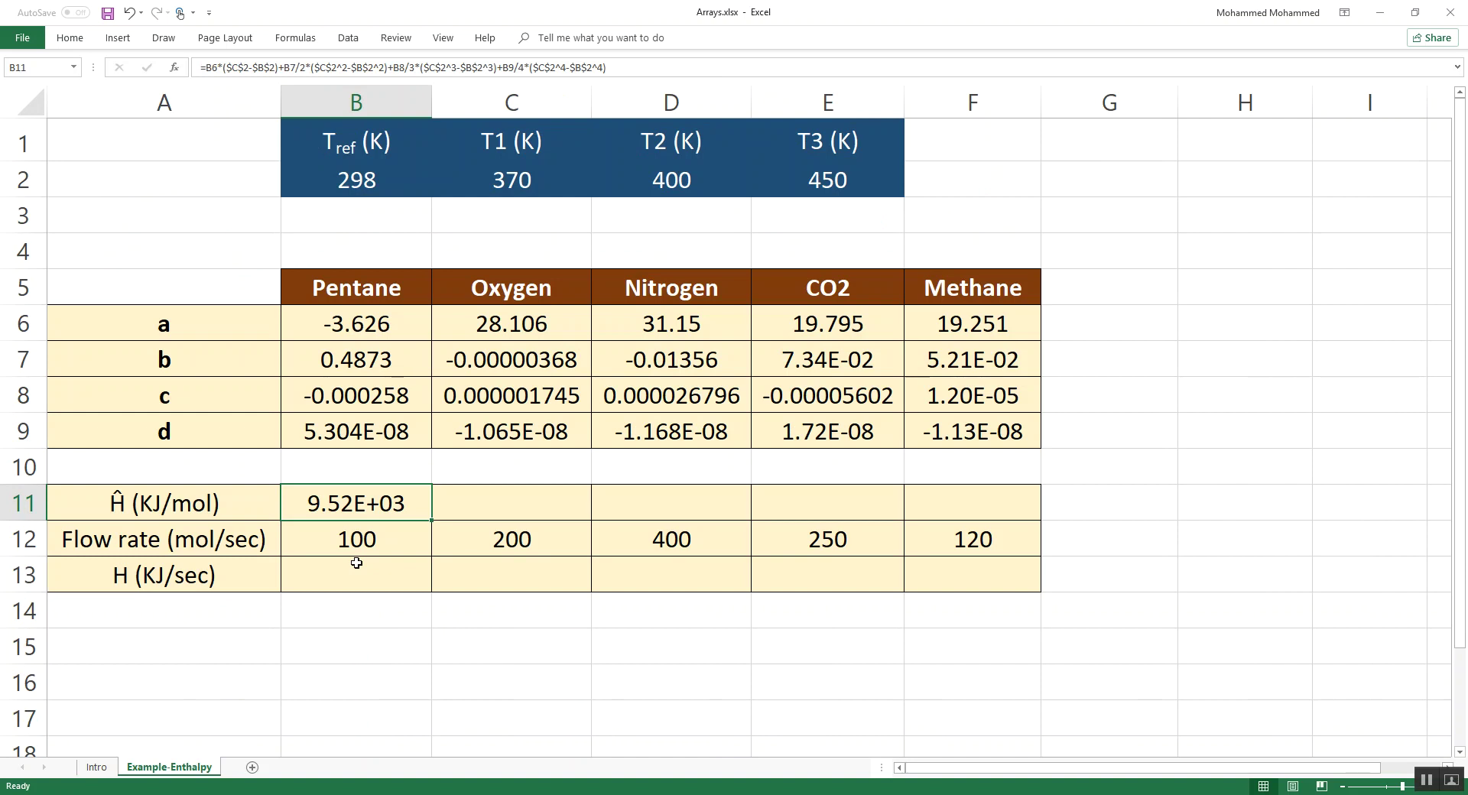
{"action": "key", "text": "Up"}
{"action": "key", "text": "Up"}
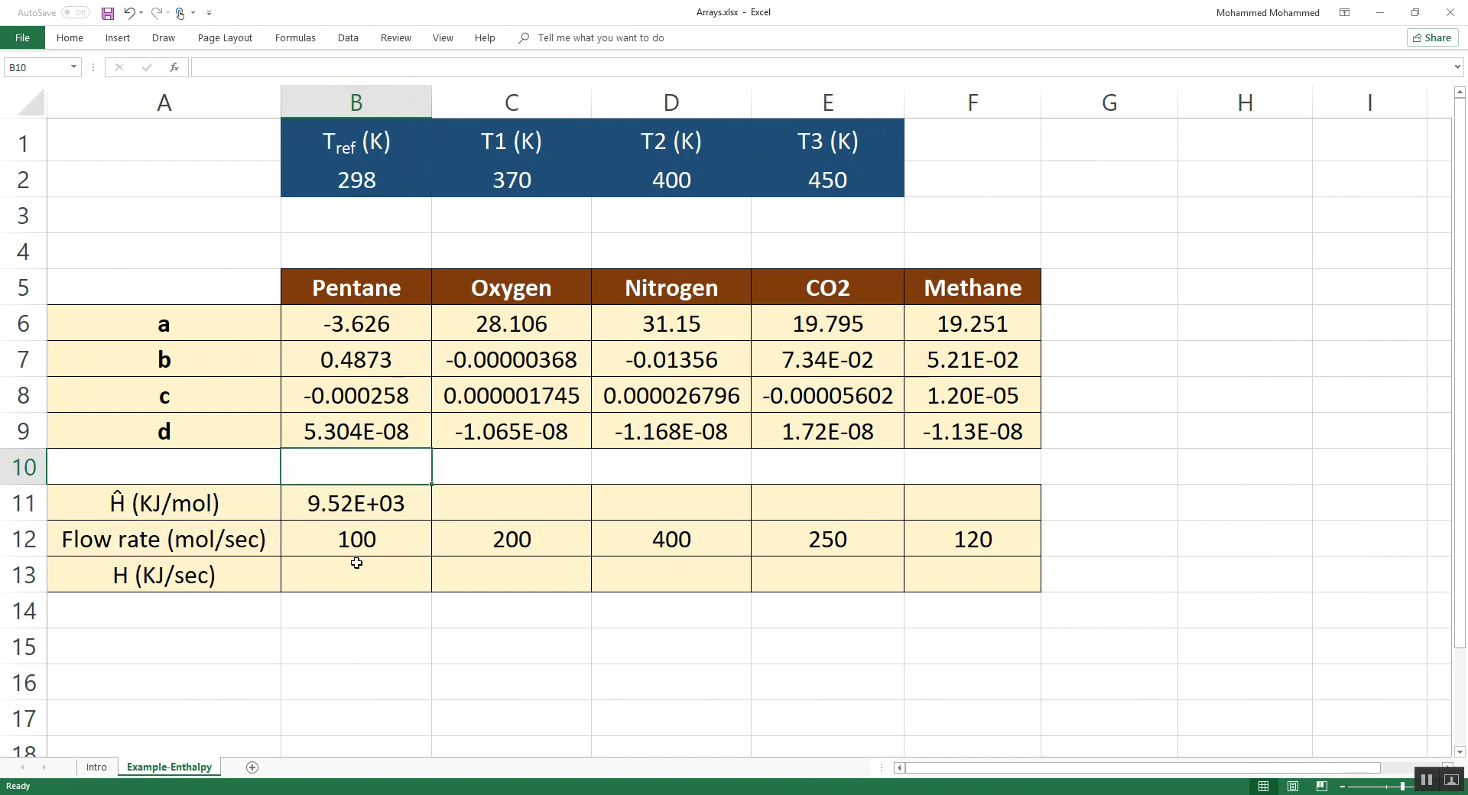
Examine the coefficients a to d of the five components in B6:F9
{"action": "key", "text": "Left"}
{"action": "key", "text": "Up"}
{"action": "key", "text": "Up"}
{"action": "key", "text": "Up"}
{"action": "key", "text": "Up"}
{"action": "key", "text": "Down"}
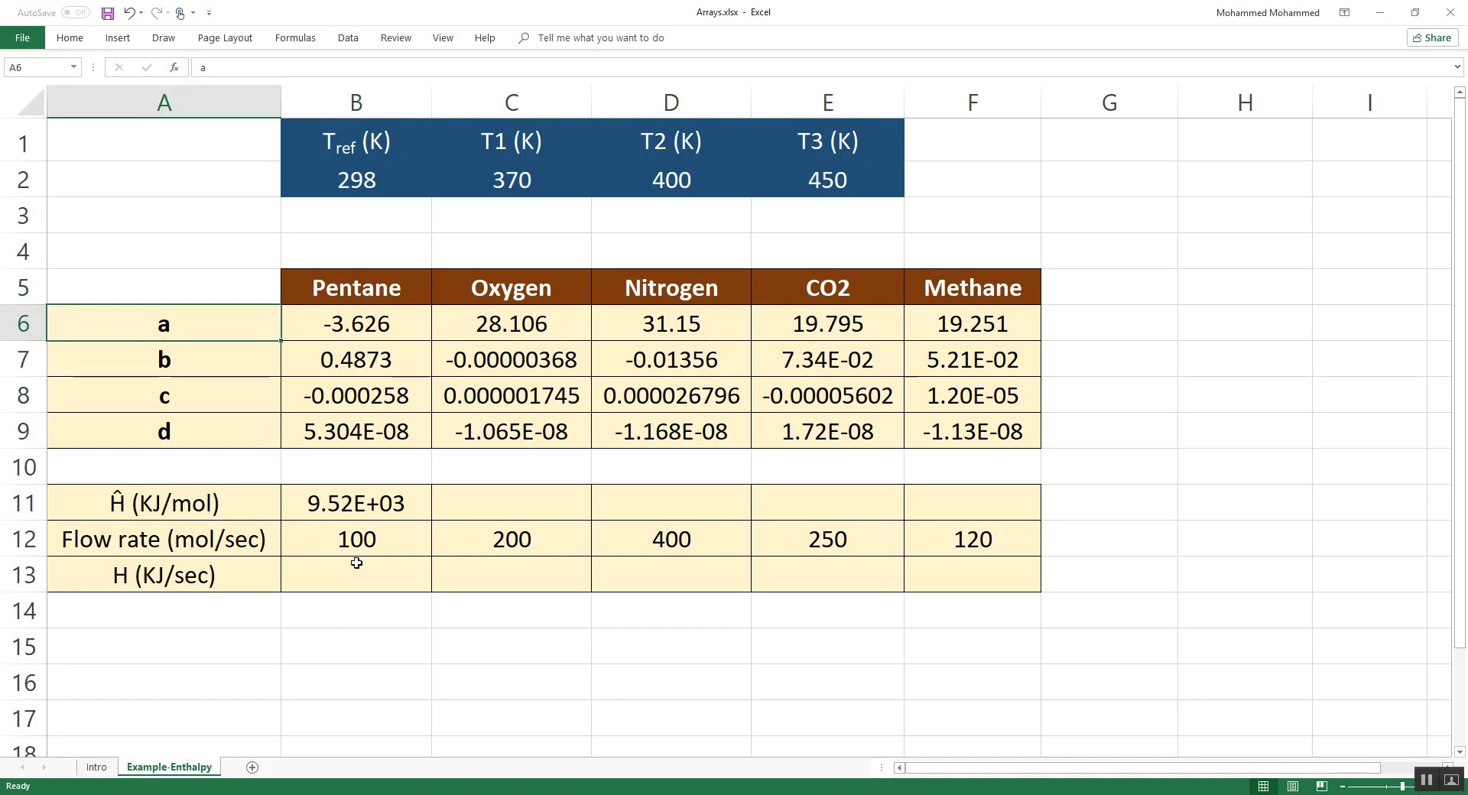
{"action": "key", "text": "Right"}
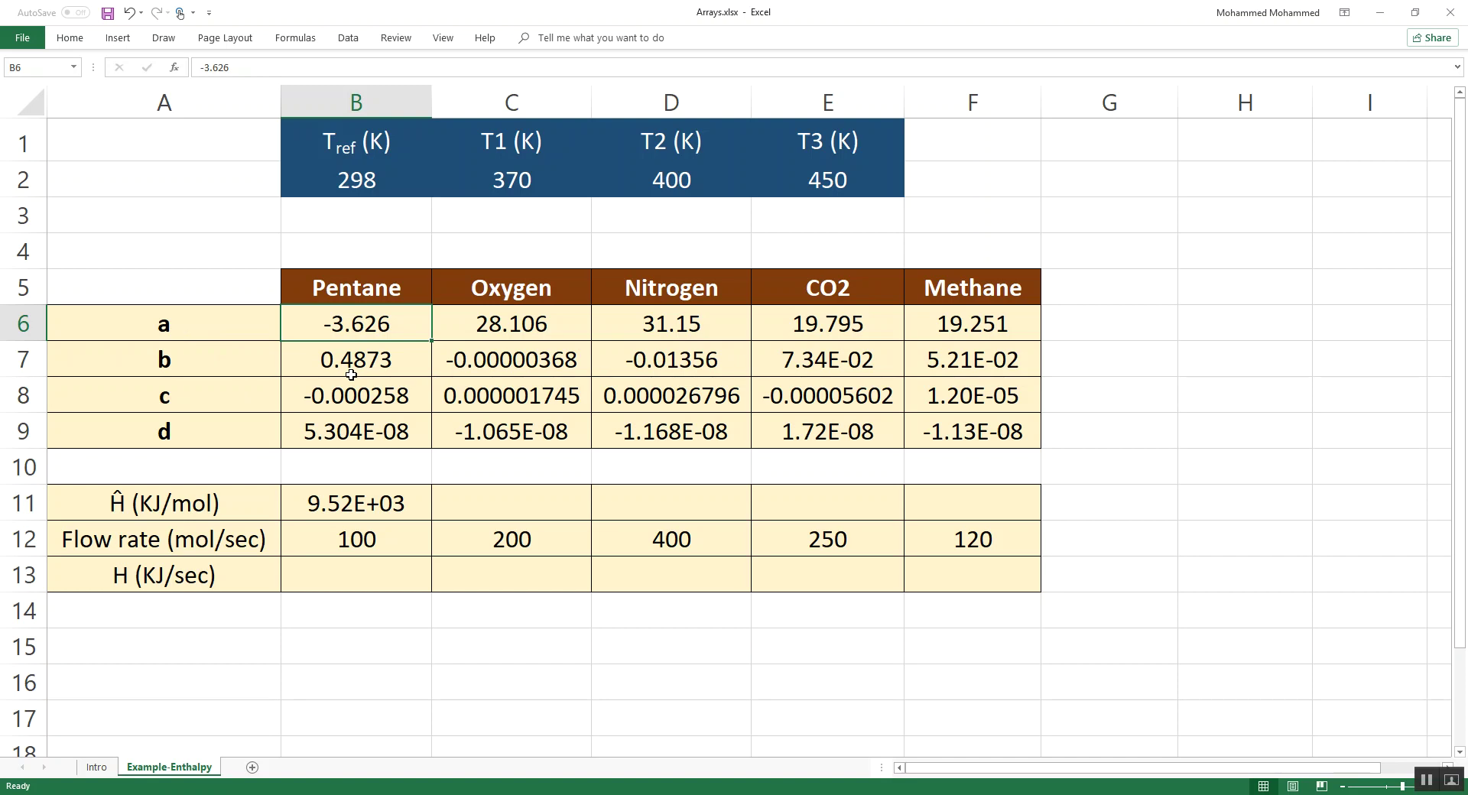
{"action": "key", "text": "ctrl+shift+Right"}
{"action": "key", "text": "ctrl+shift+Down"}
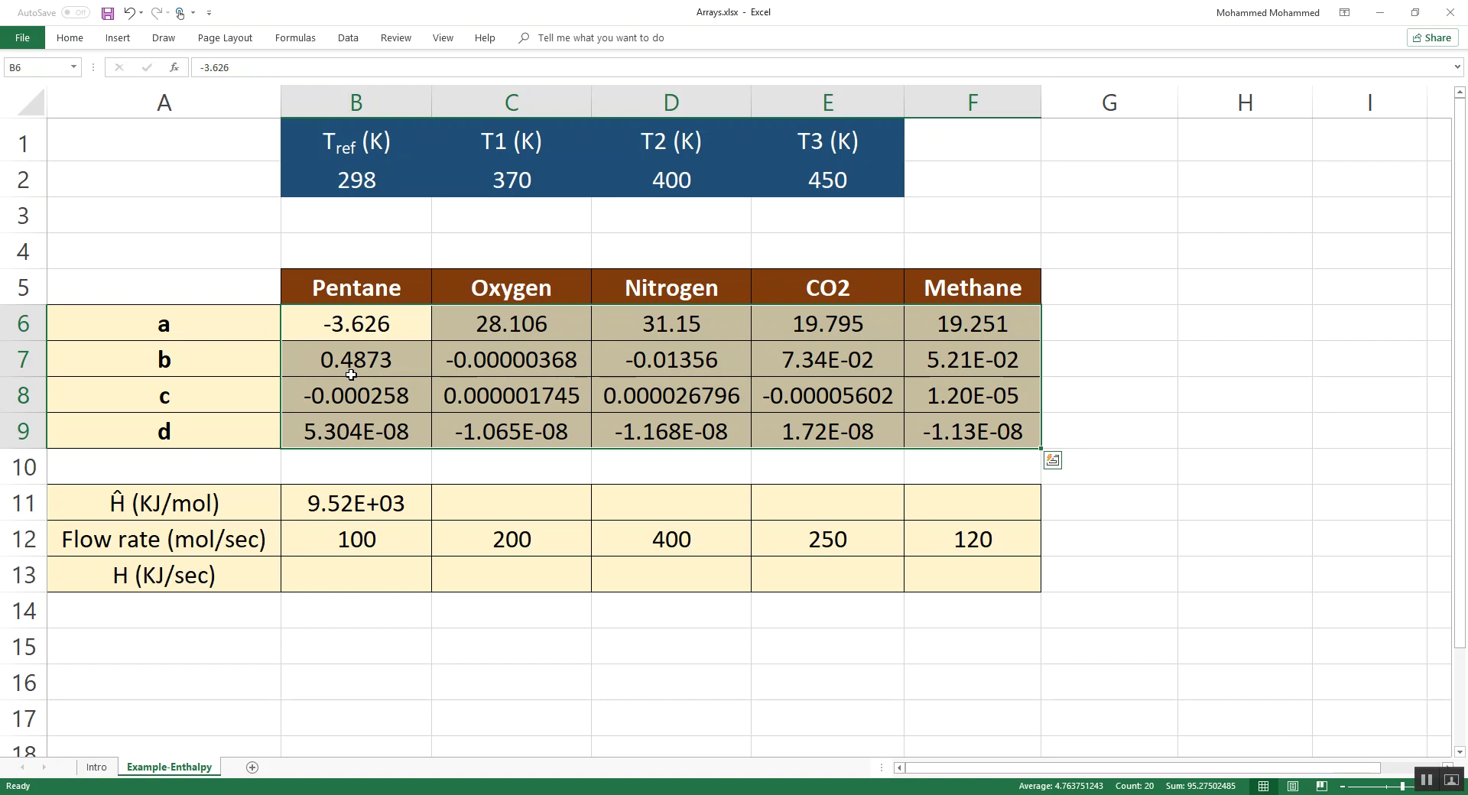
{"action": "left_click", "coordinate": [351, 374]}
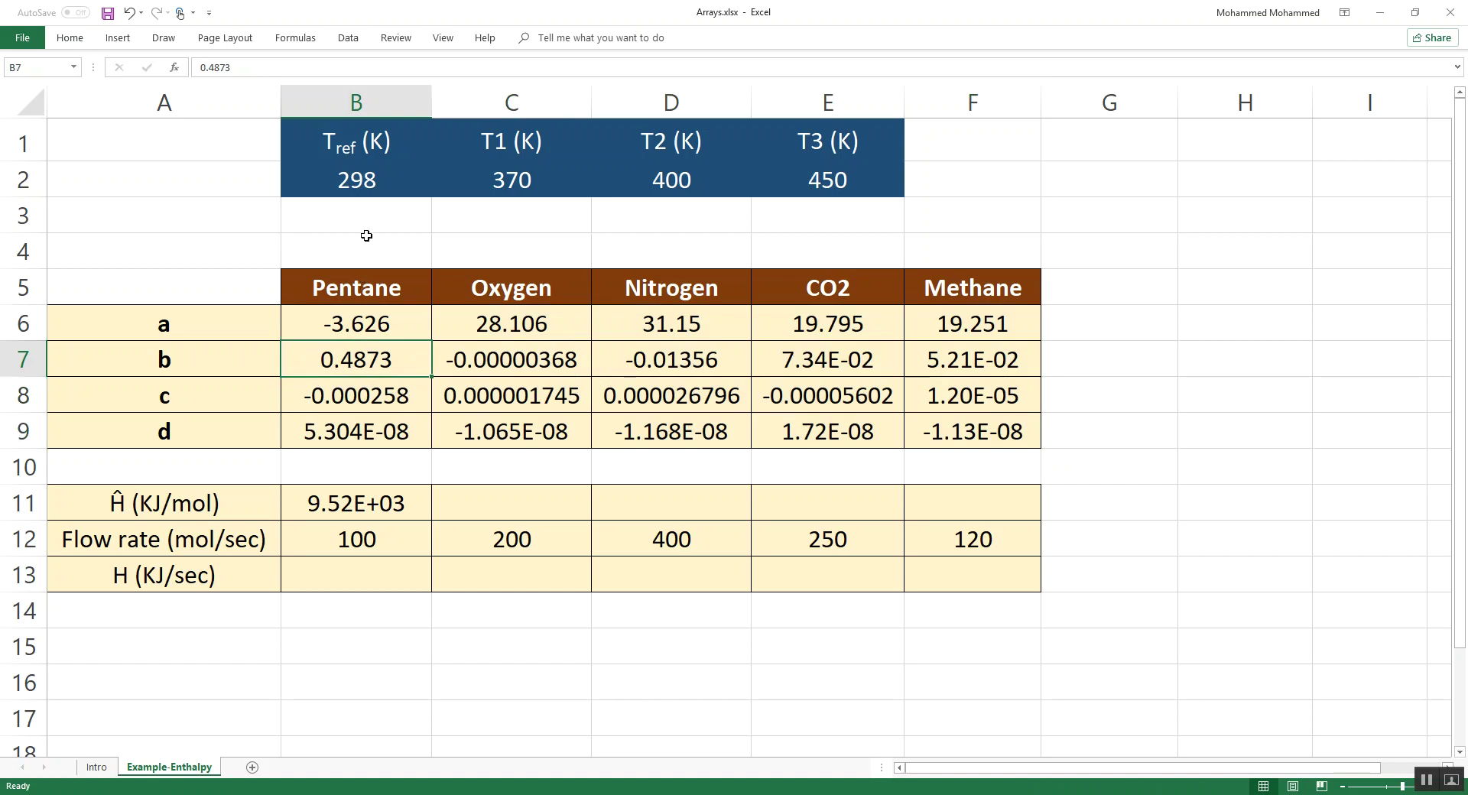
Examine the enthalpy formula in B11 and the reference and T1 temperature cells it uses
{"action": "left_click", "coordinate": [411, 508]}
{"action": "left_click", "coordinate": [507, 172]}
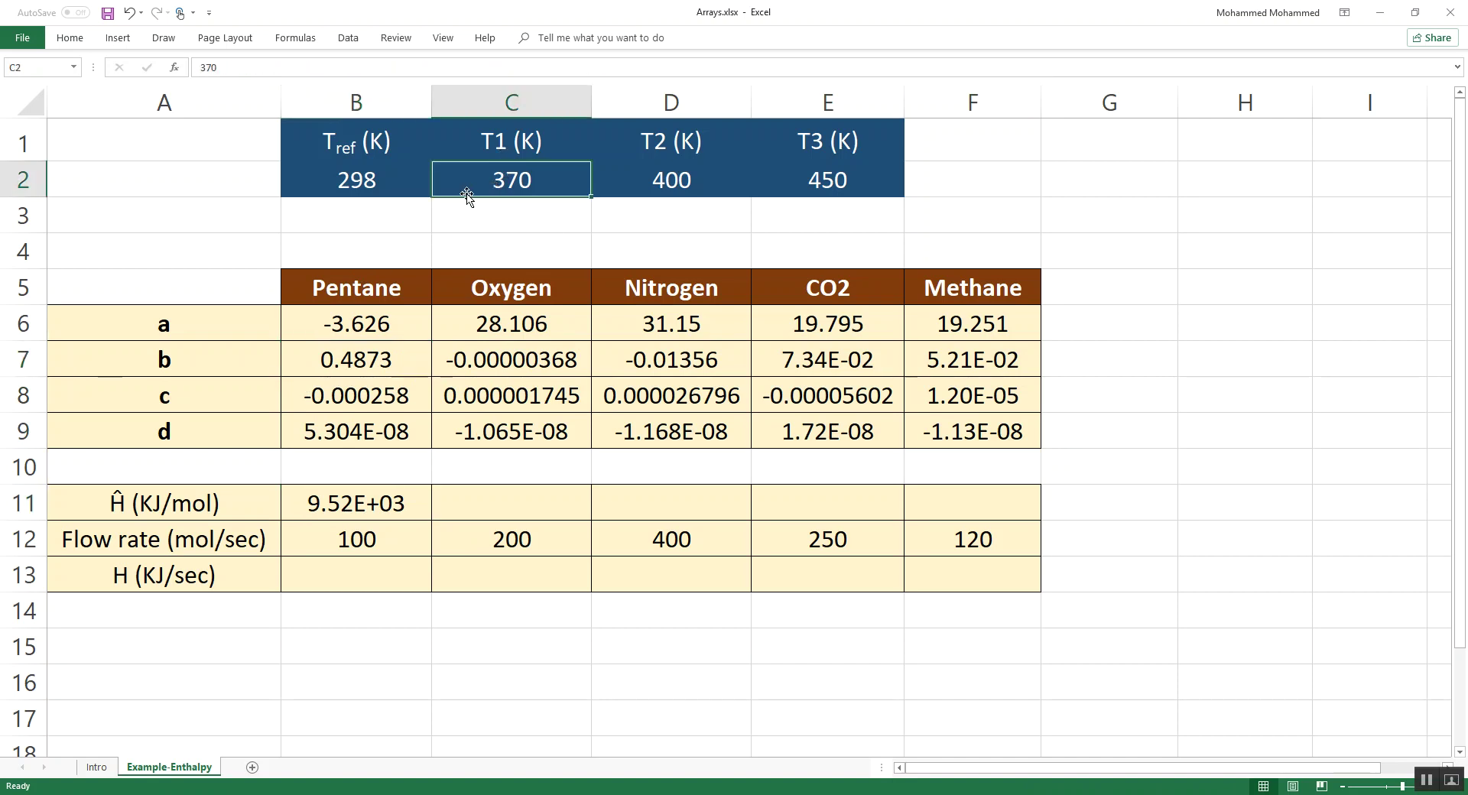
{"action": "left_click", "coordinate": [385, 185]}
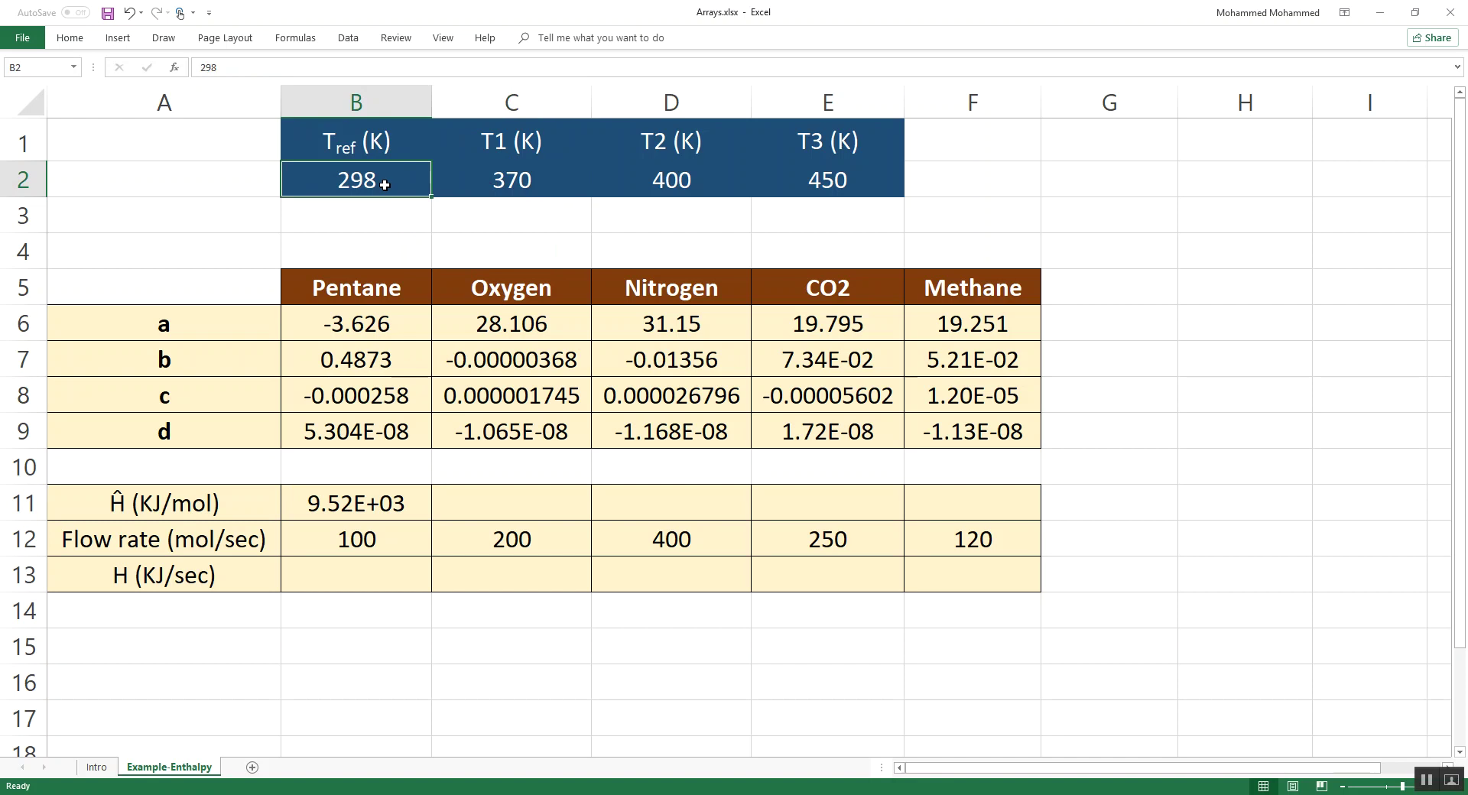
{"action": "left_click", "coordinate": [359, 503]}
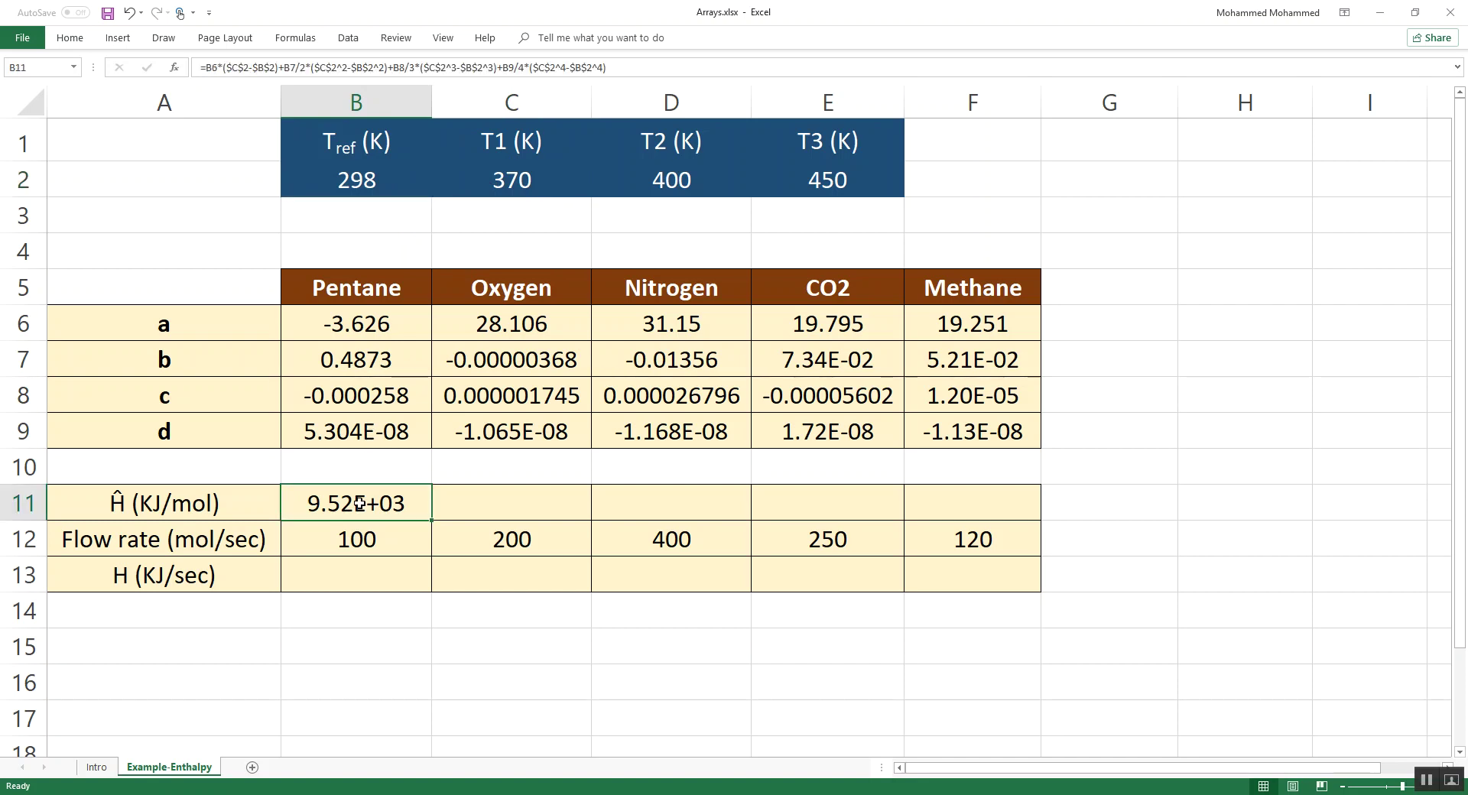
{"action": "double_click", "coordinate": [360, 504]}
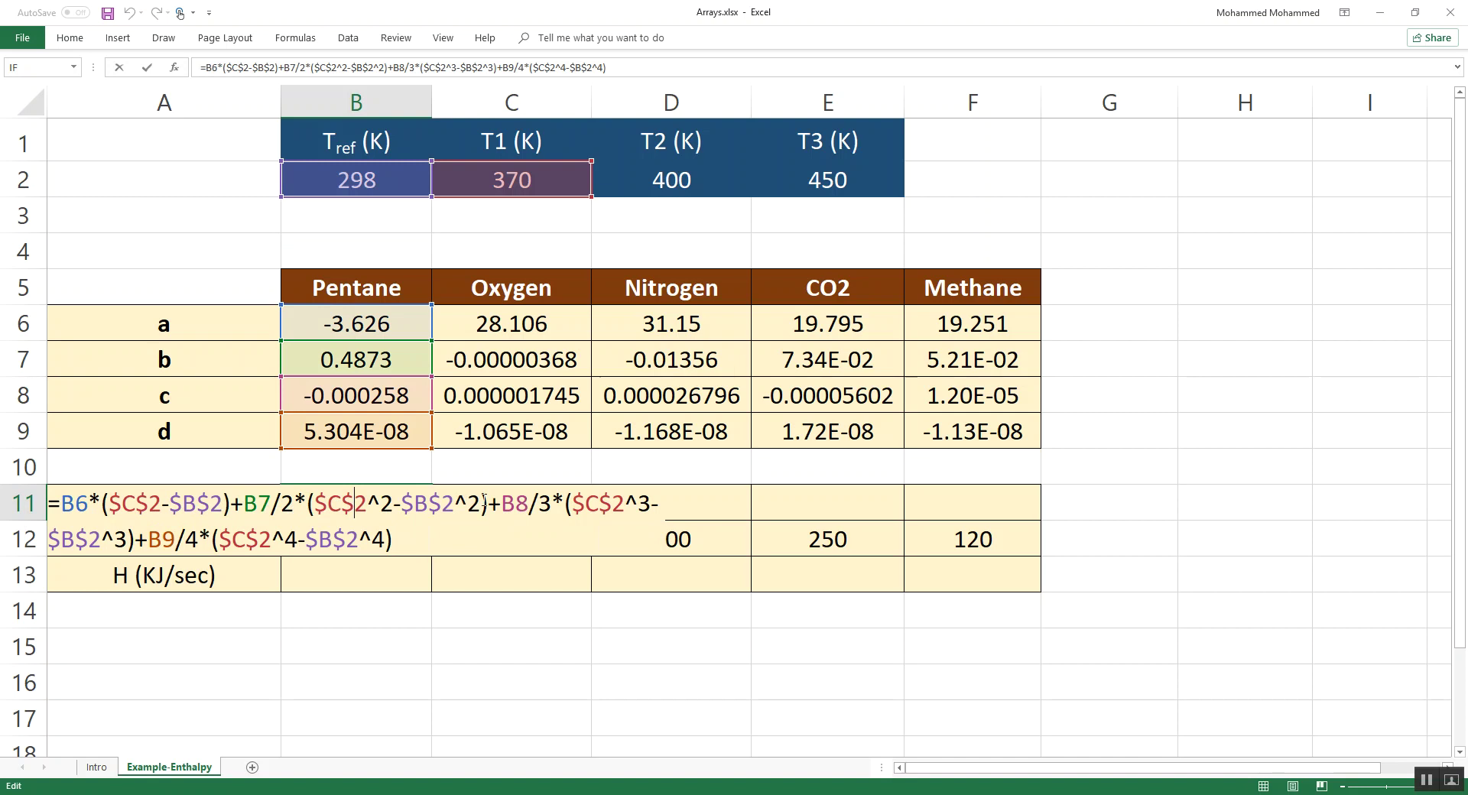
{"action": "left_click", "coordinate": [356, 508]}
{"action": "left_click_drag", "start_coordinate": [110, 502], "coordinate": [224, 503]}
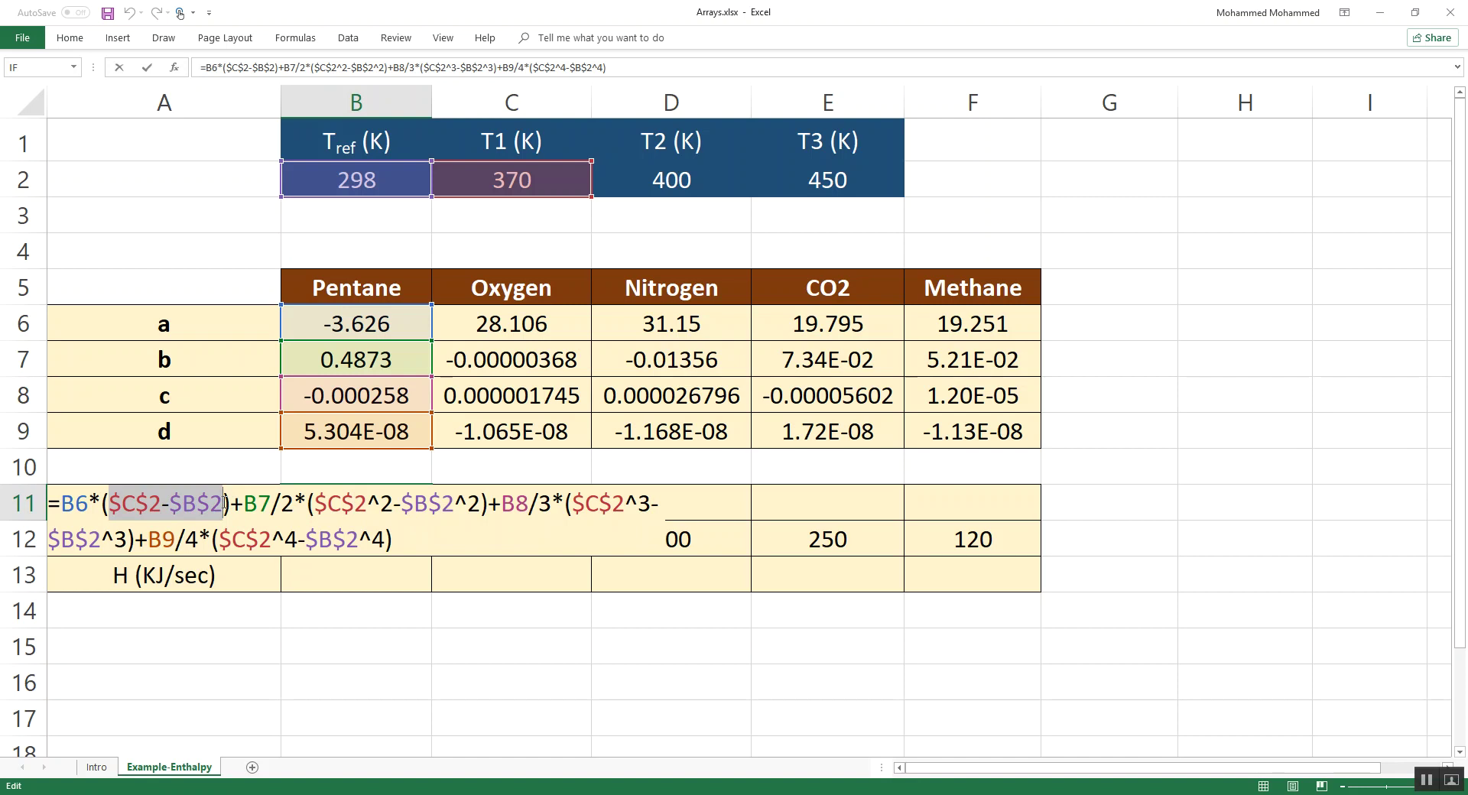
{"action": "key", "text": "Return"}
{"action": "key", "text": "Up"}
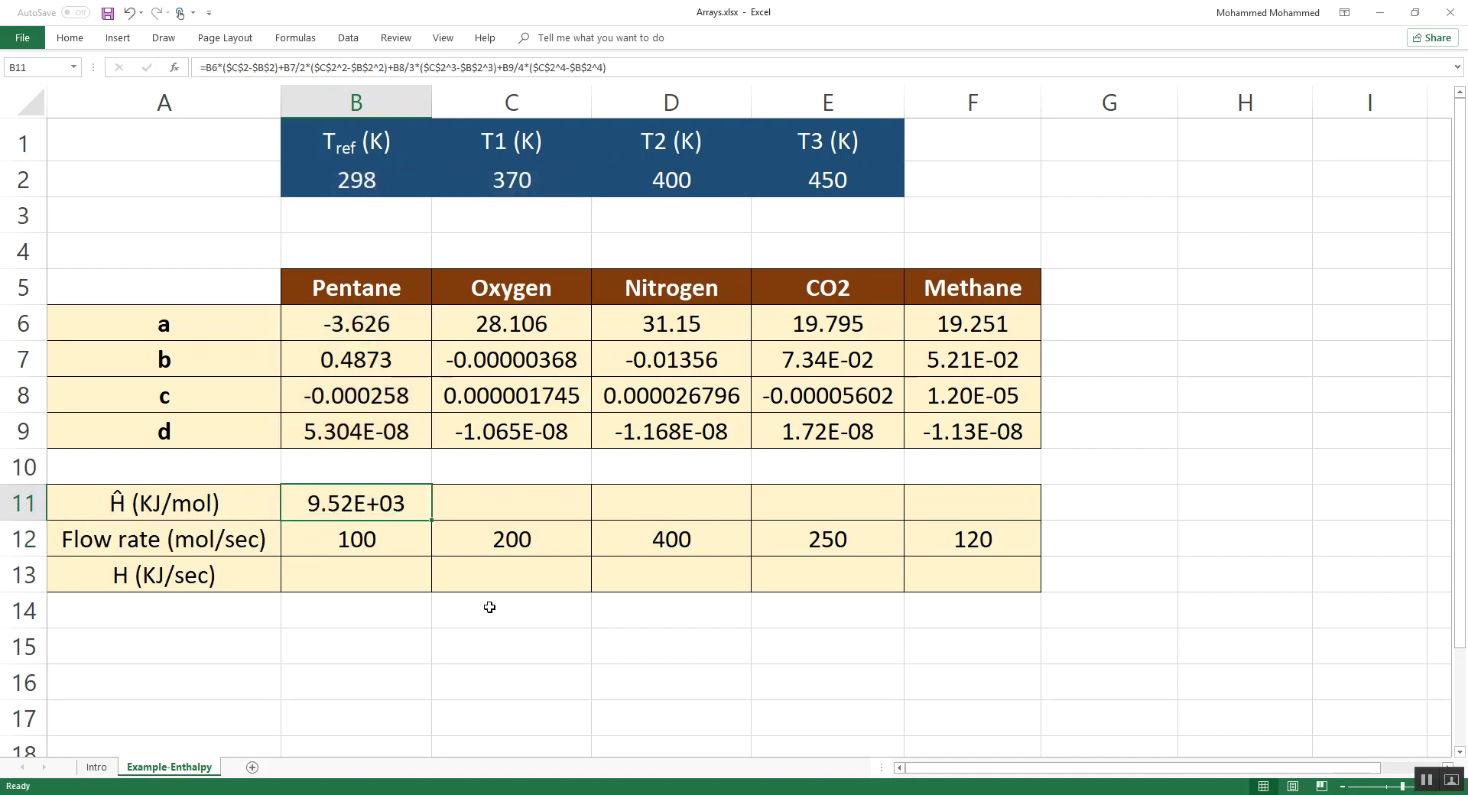
Fill the B11 enthalpy formula across to F11 and check the cell references in F11
{"action": "left_click_drag", "start_coordinate": [433, 531], "coordinate": [1005, 526]}
{"action": "double_click", "coordinate": [956, 503]}
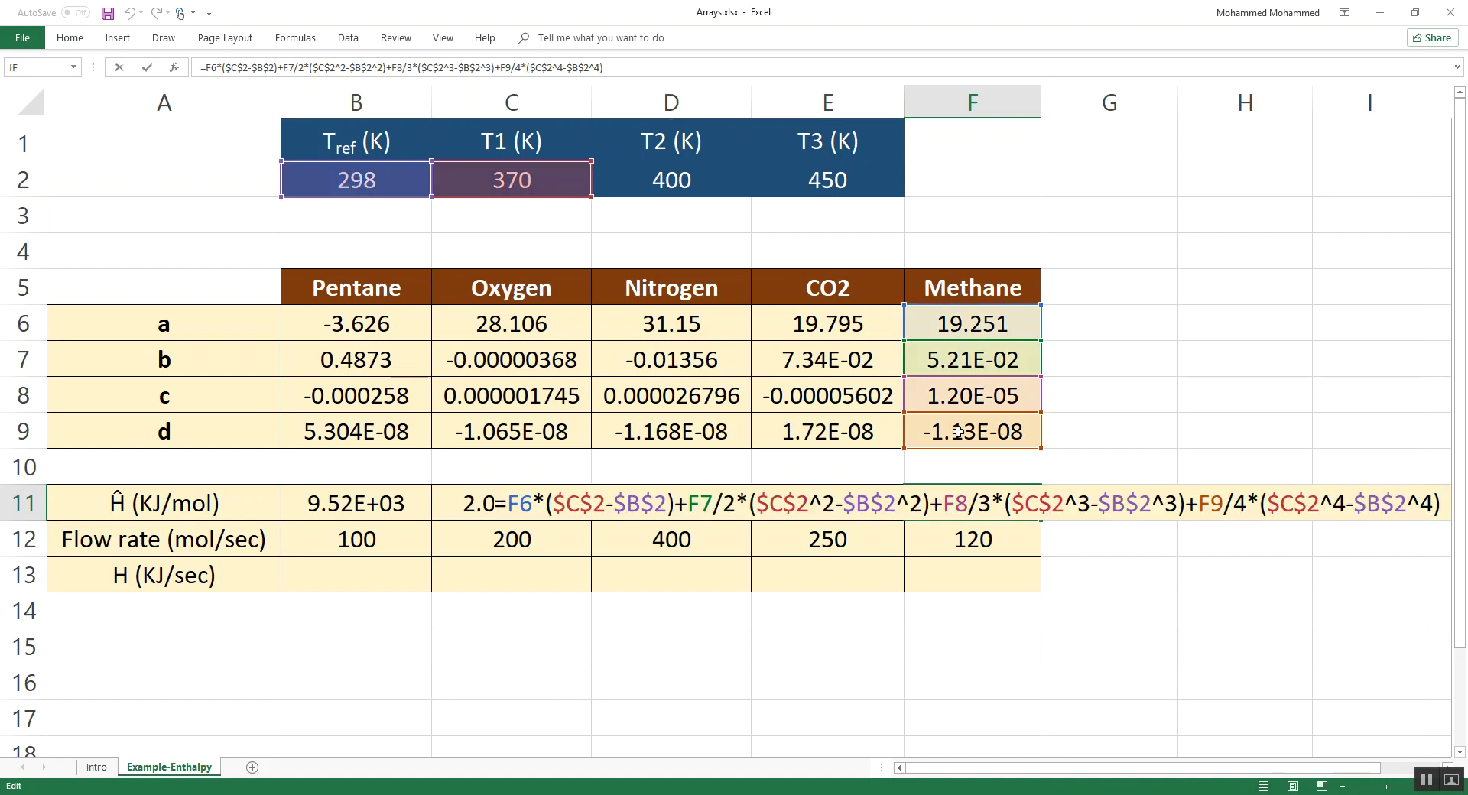
{"action": "key", "text": "Return"}
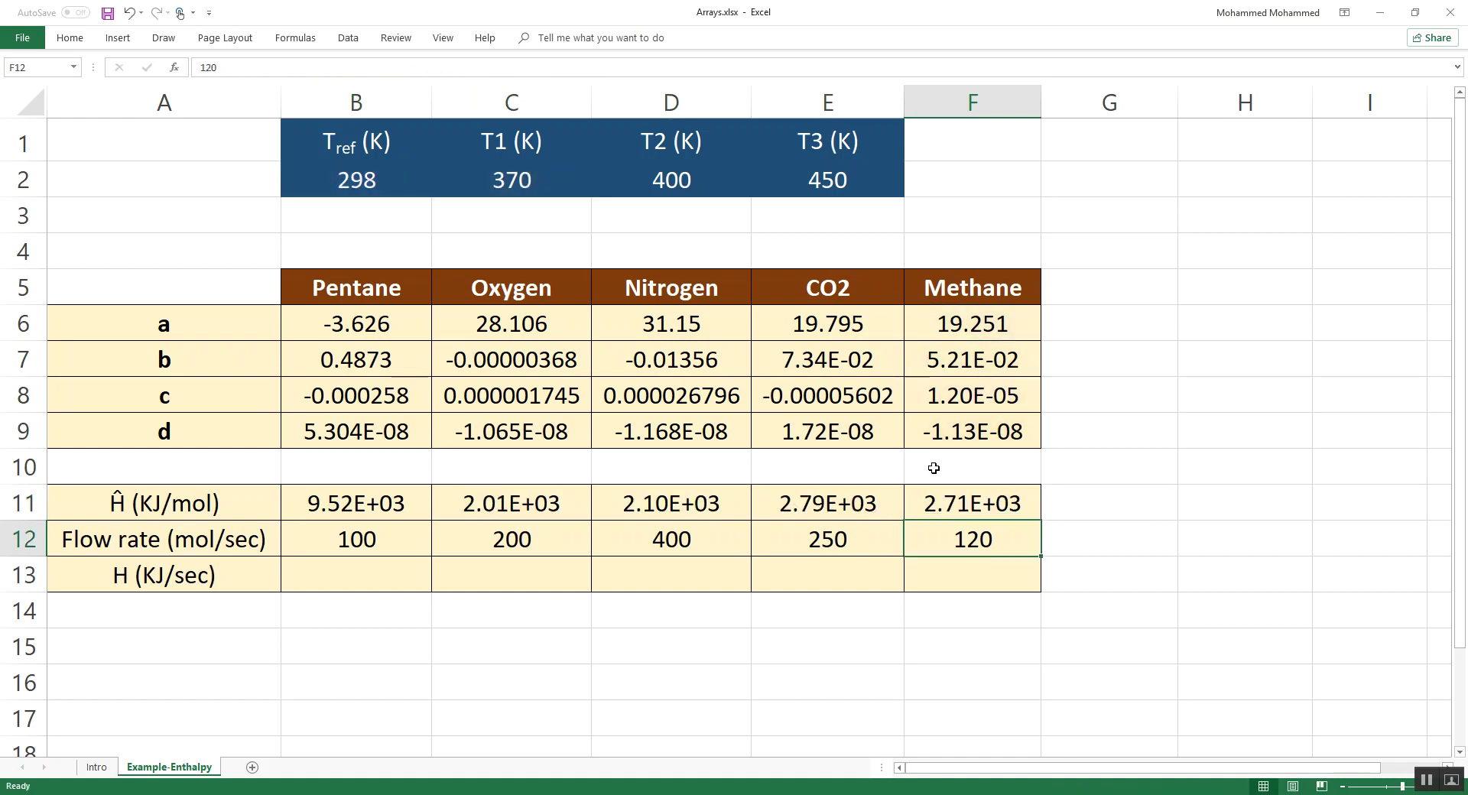
Enter =B11*B12 in B13 and fill it across to F13 for all components
{"action": "key", "text": "Left"}
{"action": "key", "text": "Left"}
{"action": "key", "text": "Left"}
{"action": "key", "text": "Left"}
{"action": "key", "text": "Left"}
{"action": "key", "text": "Up"}
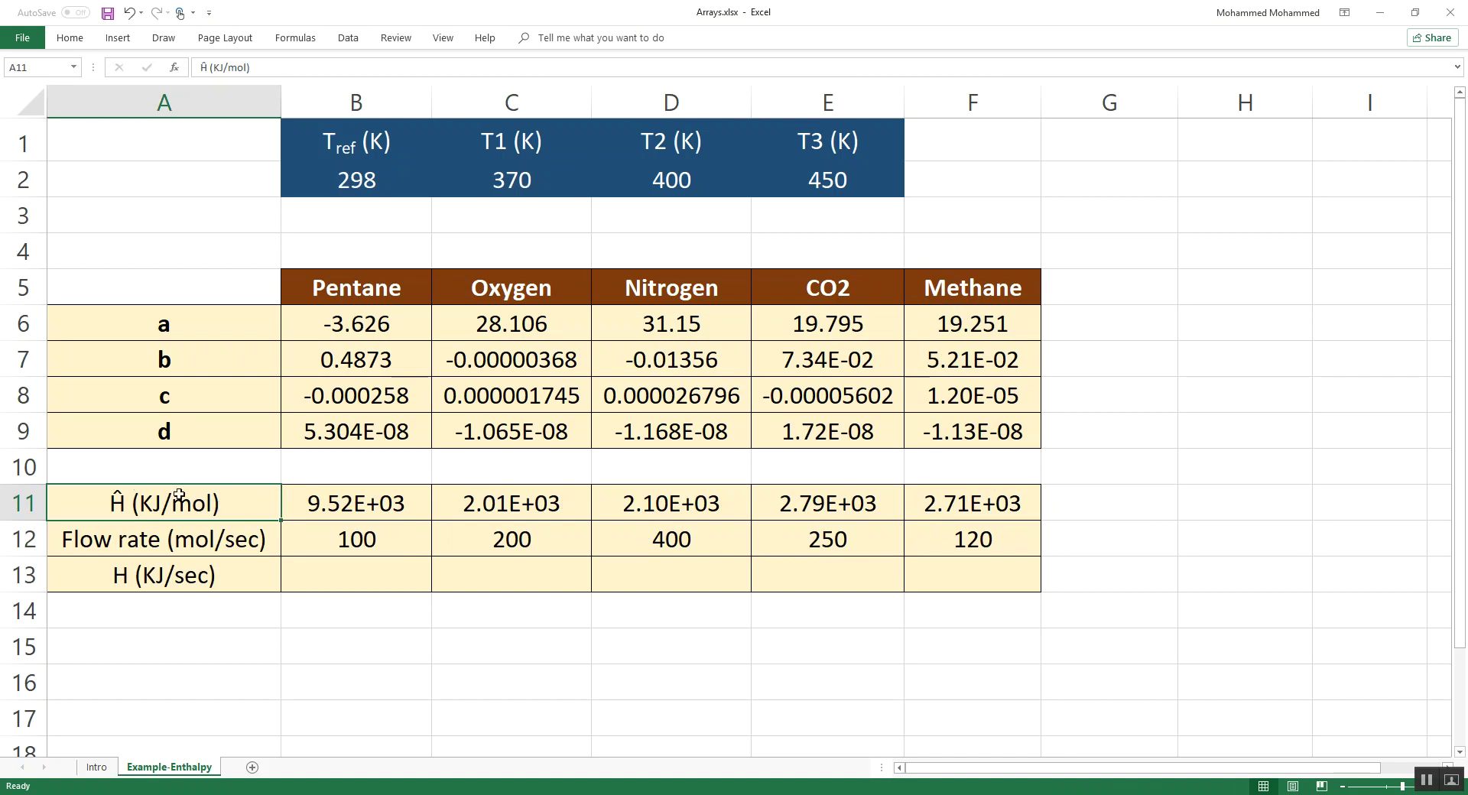
{"action": "left_click", "coordinate": [348, 559]}
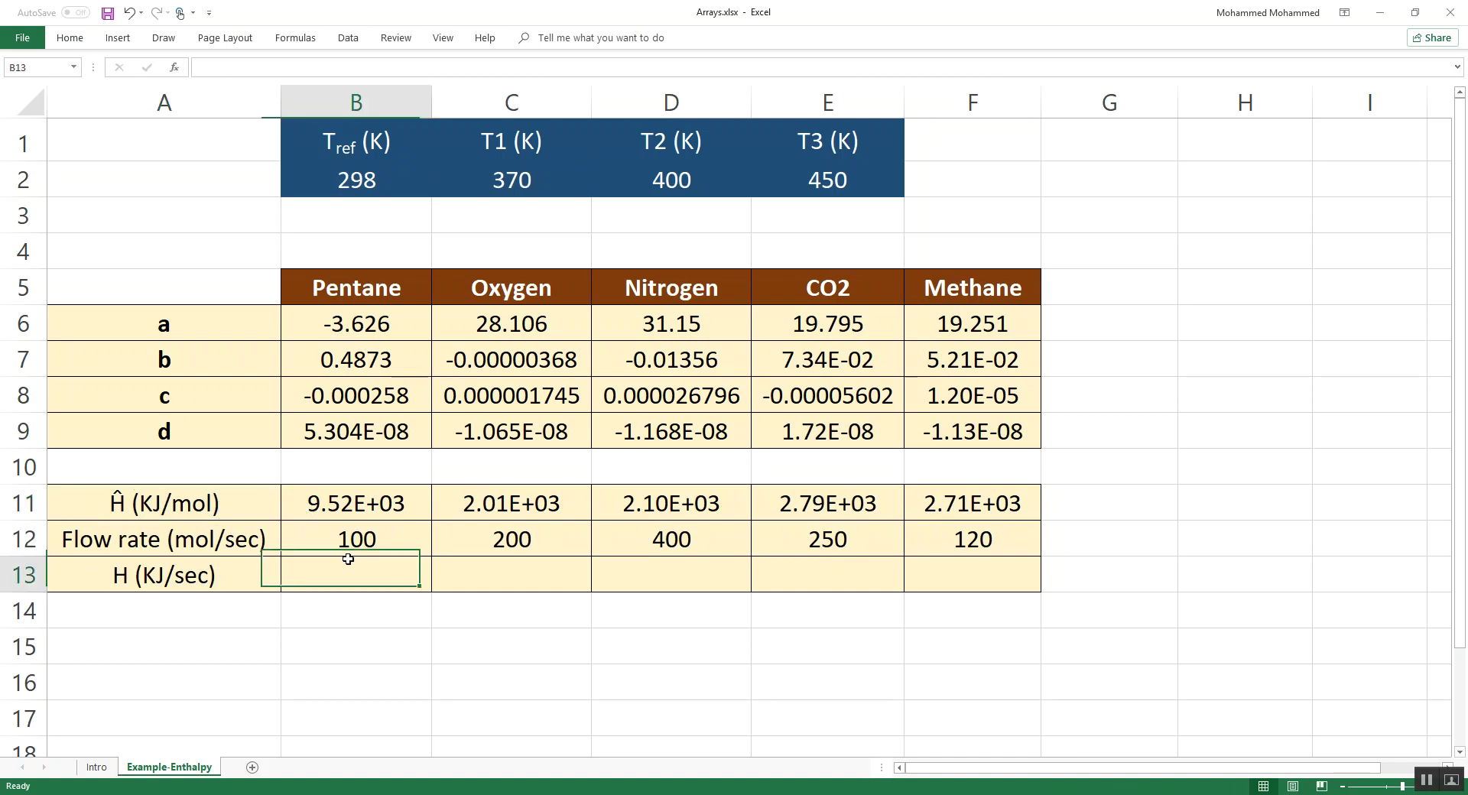
{"action": "type", "text": "="}
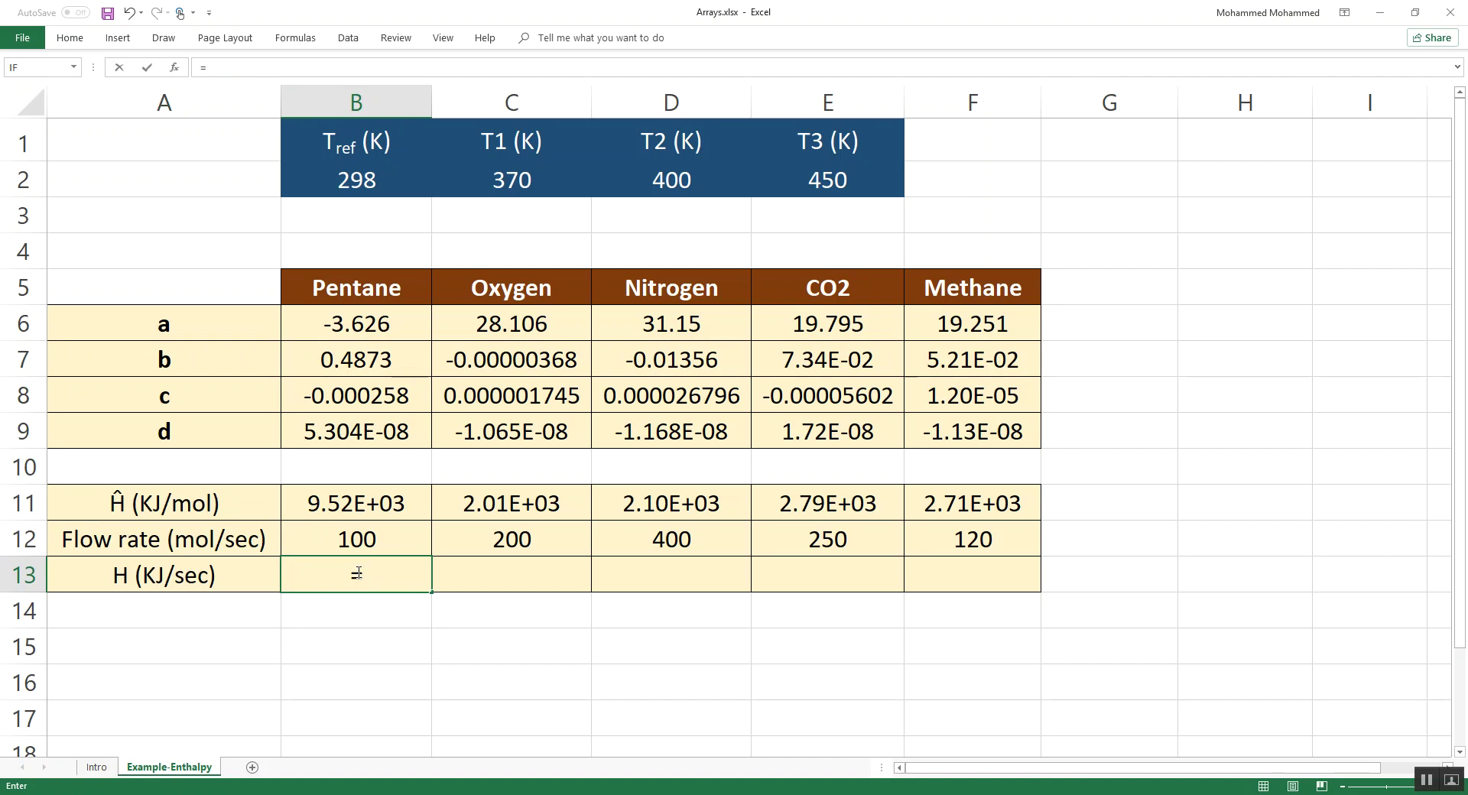
{"action": "key", "text": "Up"}
{"action": "key", "text": "Up"}
{"action": "type", "text": "*"}
{"action": "key", "text": "Up"}
{"action": "key", "text": "Return"}
{"action": "left_click", "coordinate": [358, 575]}
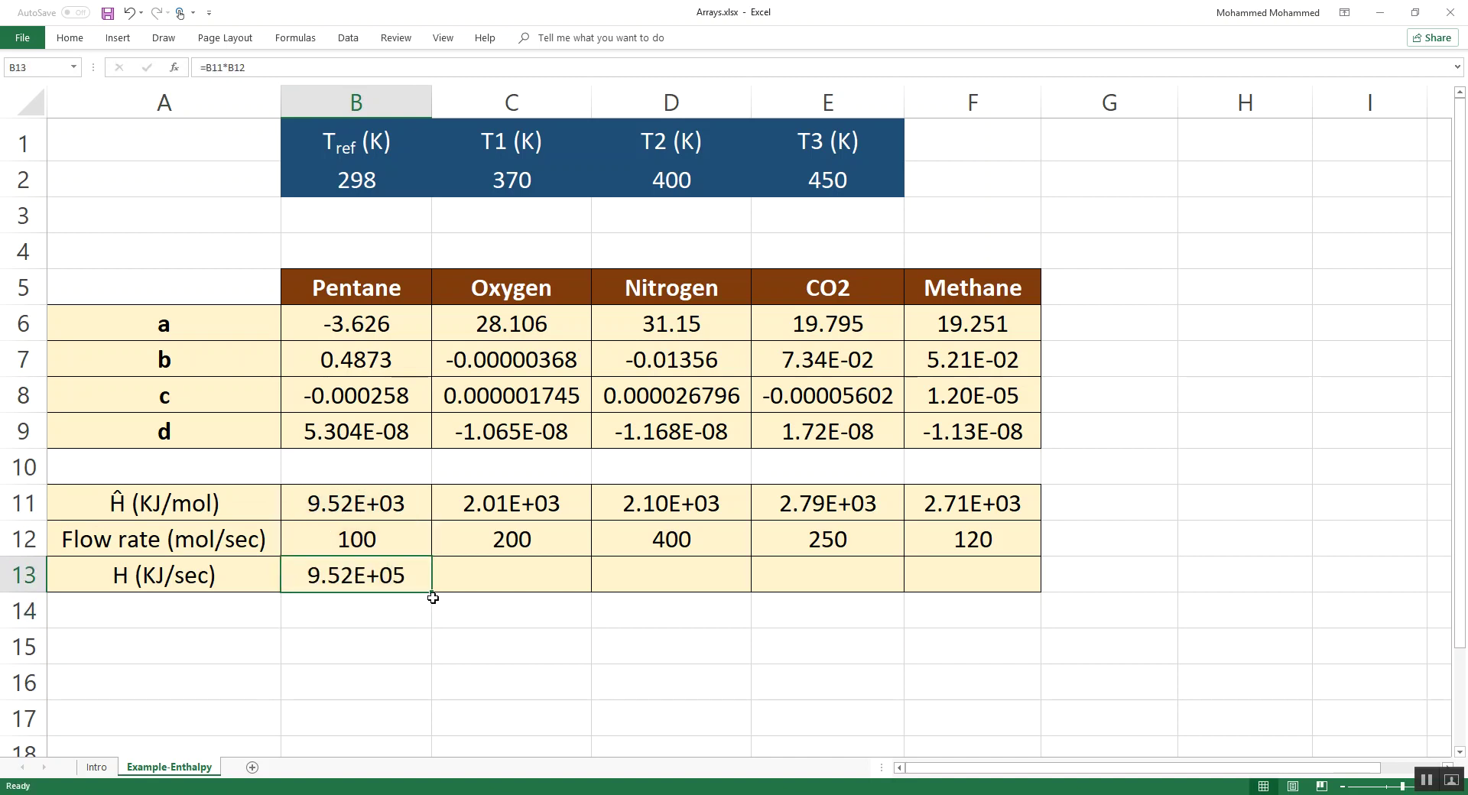
{"action": "left_click_drag", "start_coordinate": [432, 592], "coordinate": [986, 570]}
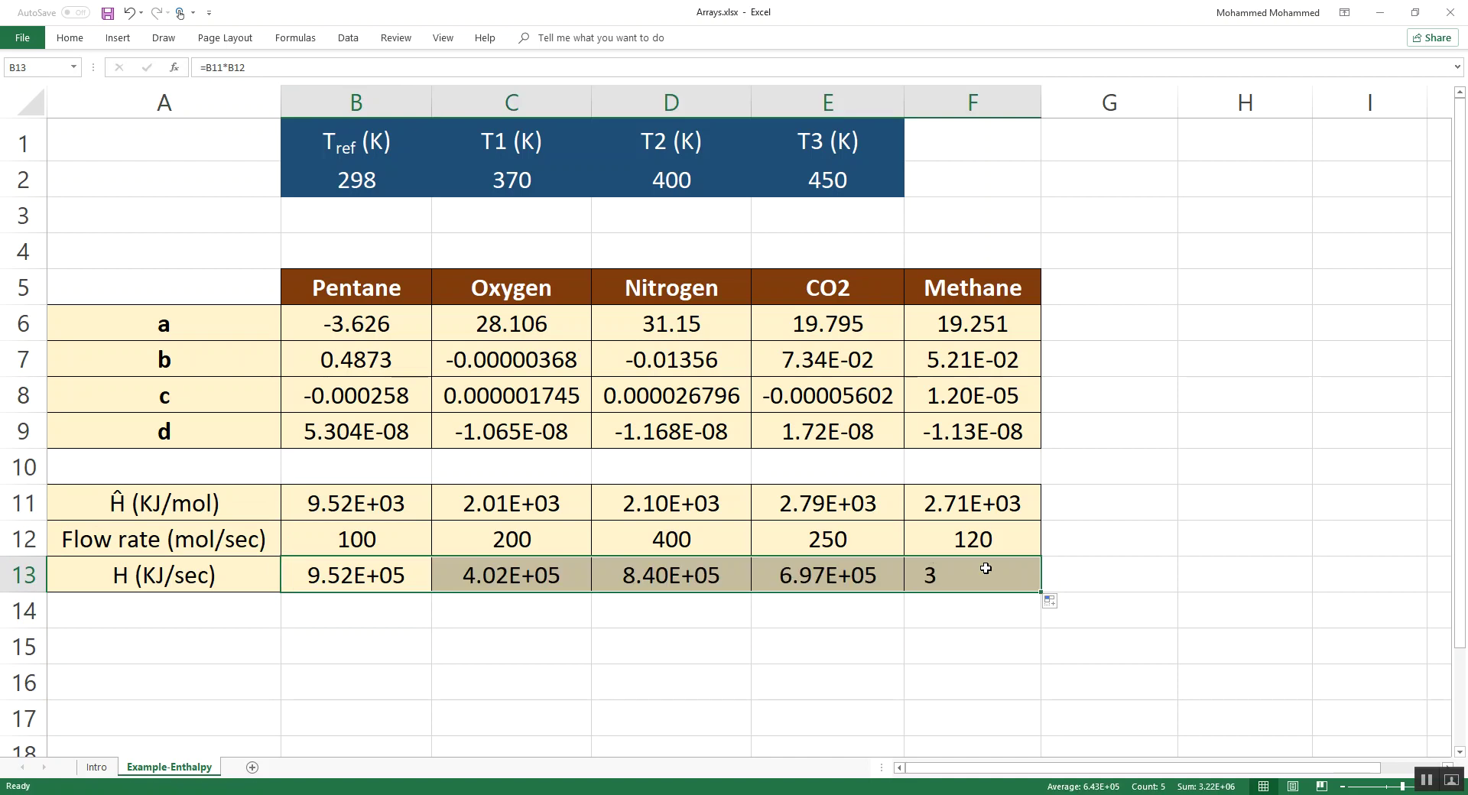
Total the H (KJ/sec) row in G13 with =SUM(B13:F13)
{"action": "key", "text": "Right"}
{"action": "key", "text": "Right"}
{"action": "key", "text": "Right"}
{"action": "key", "text": "Right"}
{"action": "key", "text": "Right"}
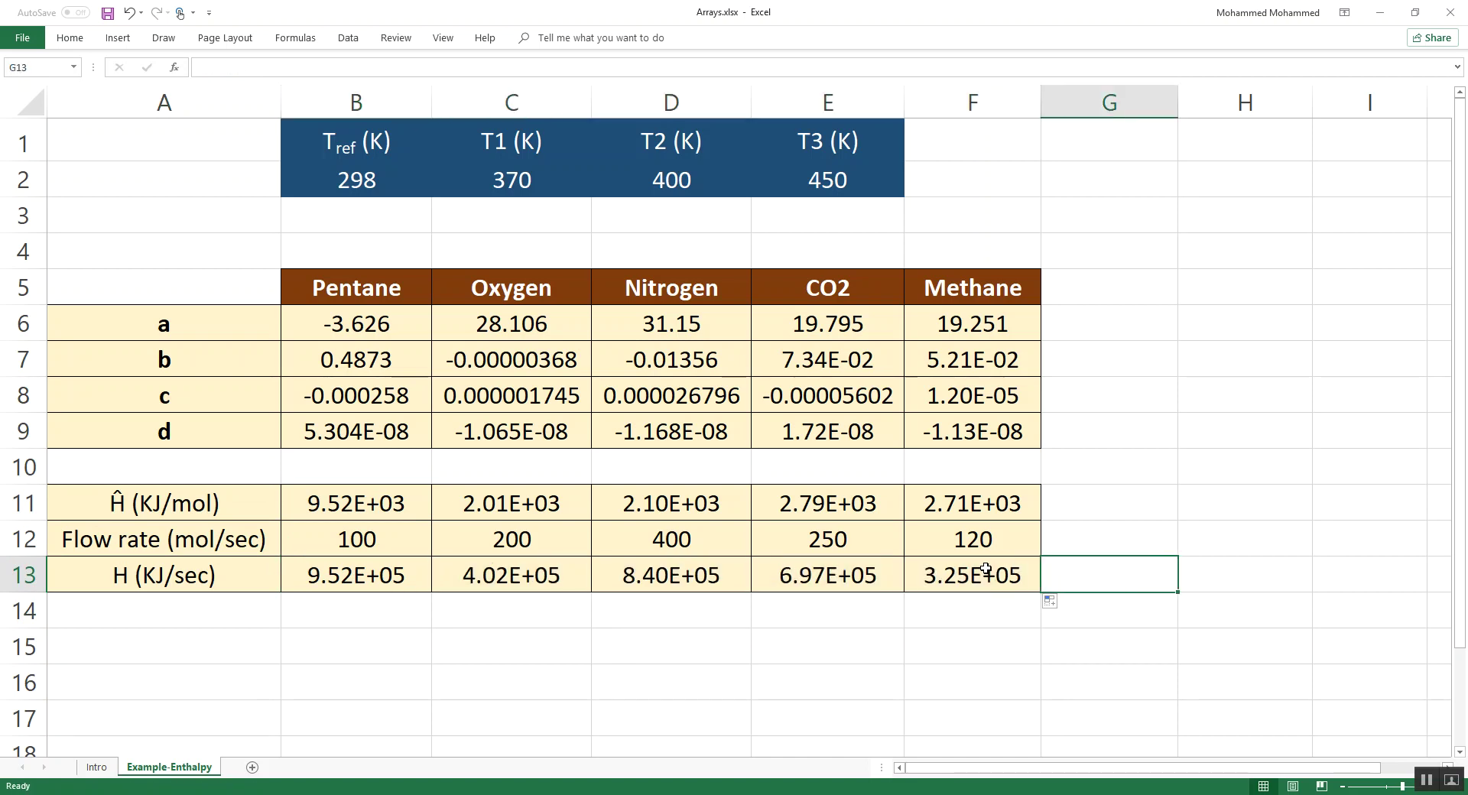
{"action": "key", "text": "Right"}
{"action": "key", "text": "Left"}
{"action": "key", "text": "alt+equal"}
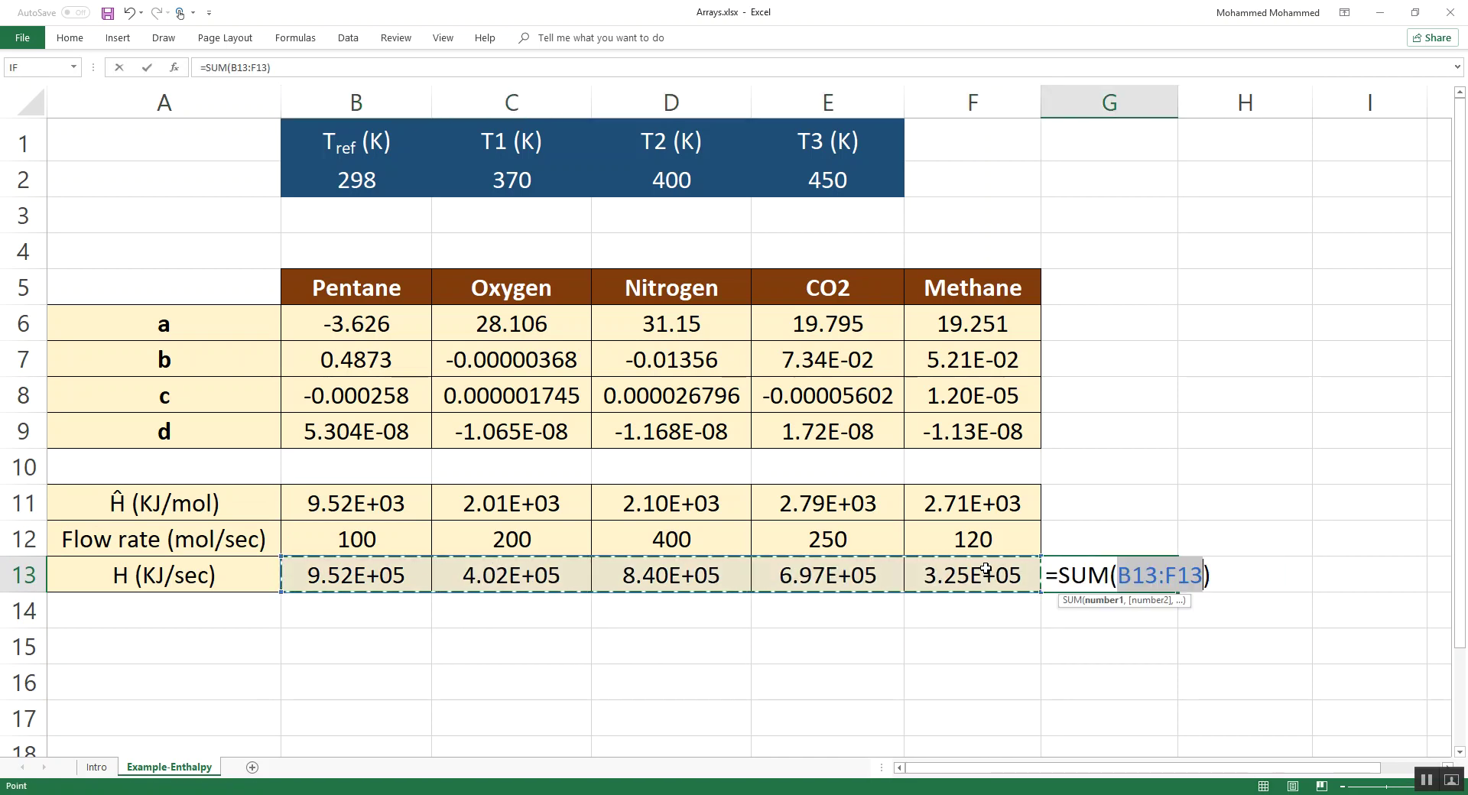
{"action": "key", "text": "Return"}
{"action": "key", "text": "Up"}
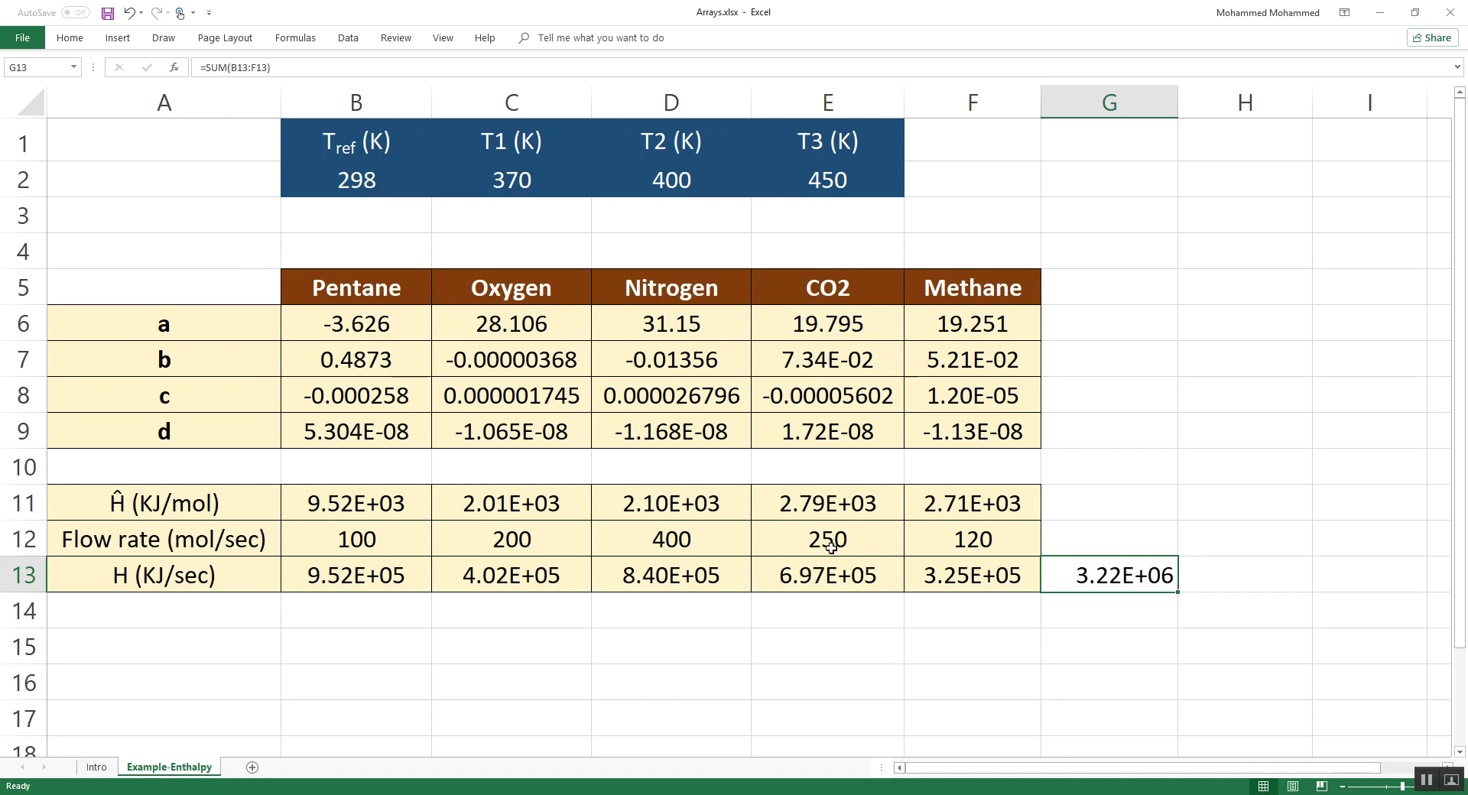
Recheck the B11 formula and highlight the T1 to T3 temperatures in C2:E2
{"action": "left_click", "coordinate": [419, 511]}
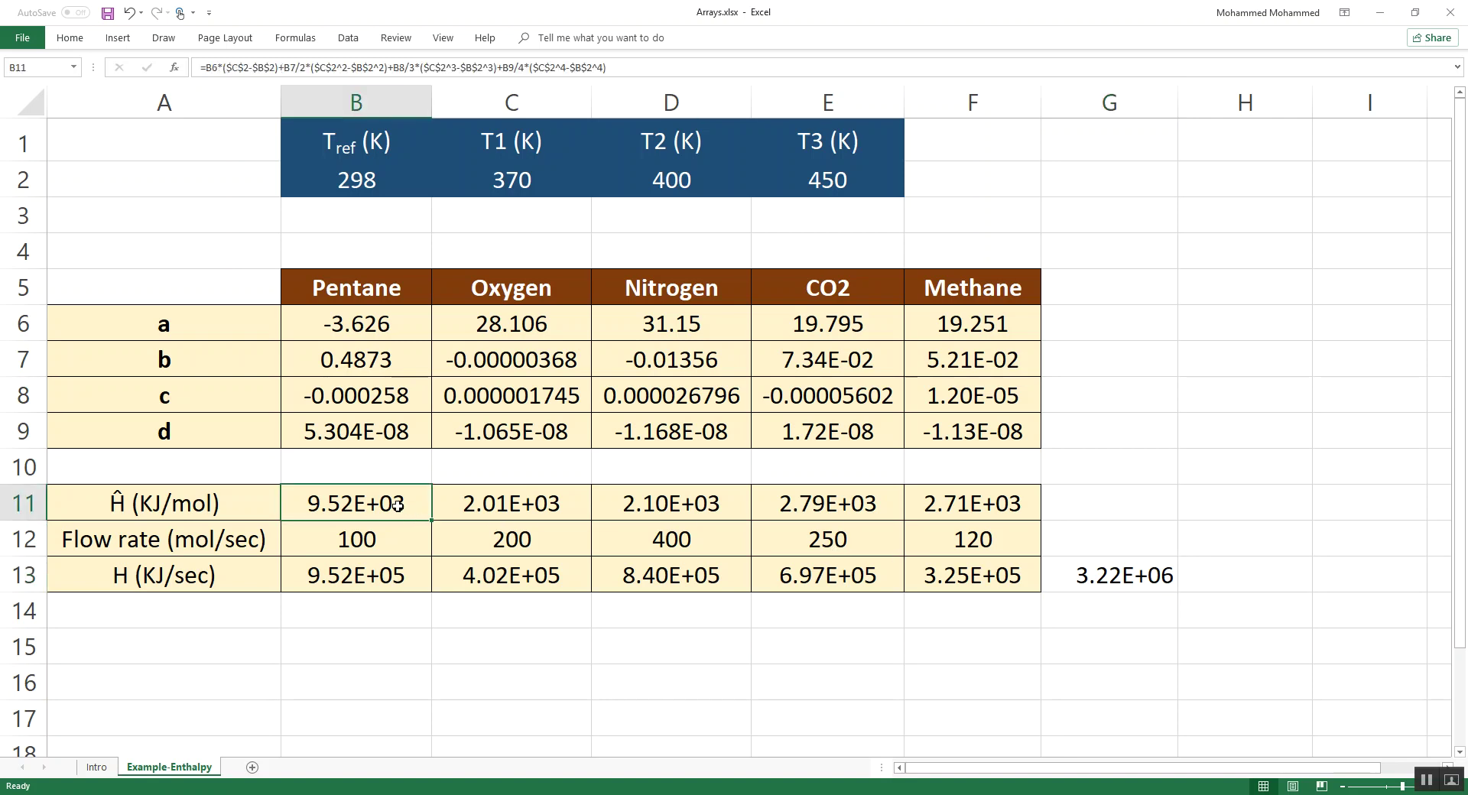
{"action": "double_click", "coordinate": [399, 507]}
{"action": "key", "text": "Tab"}
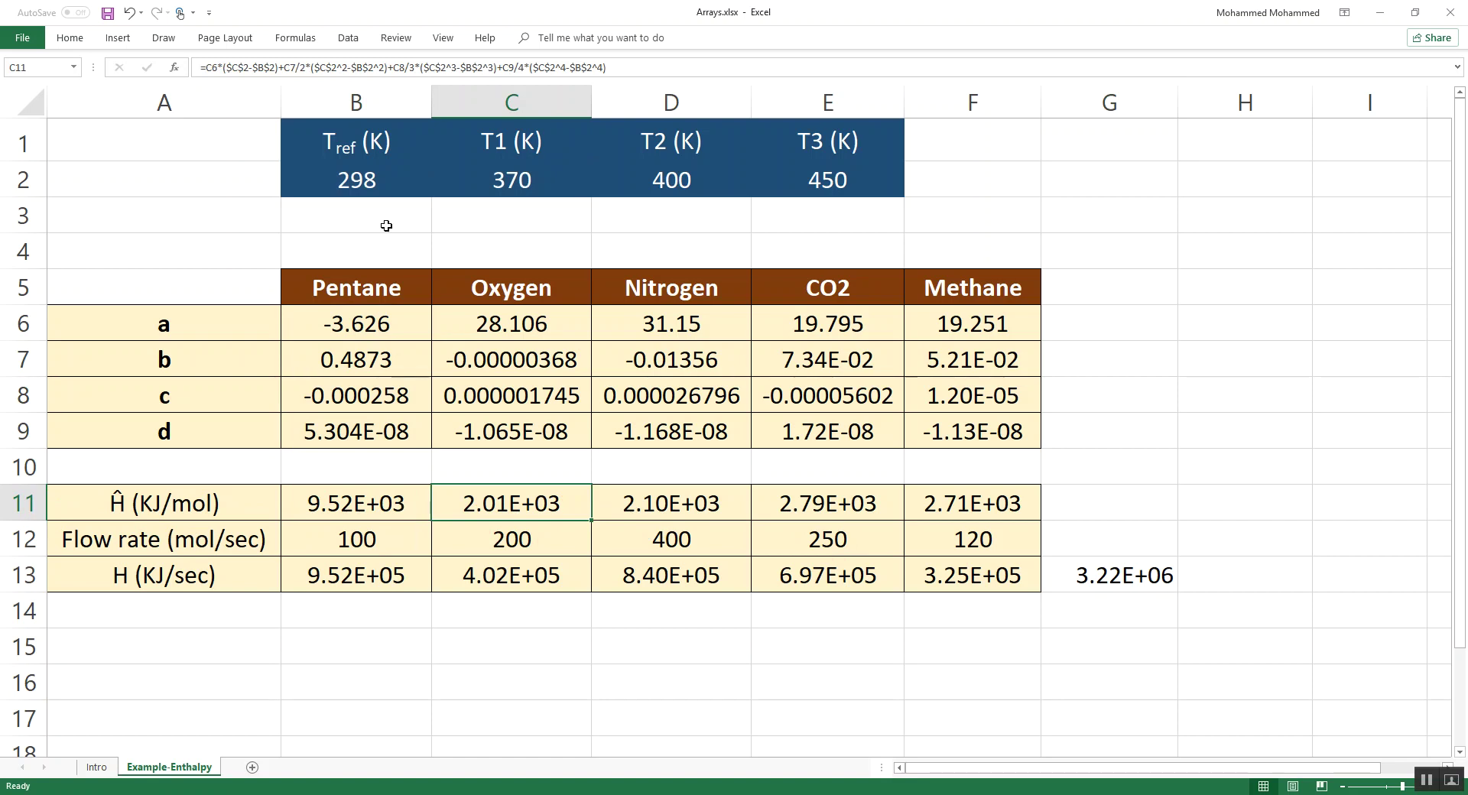
{"action": "left_click_drag", "start_coordinate": [537, 186], "coordinate": [773, 180]}
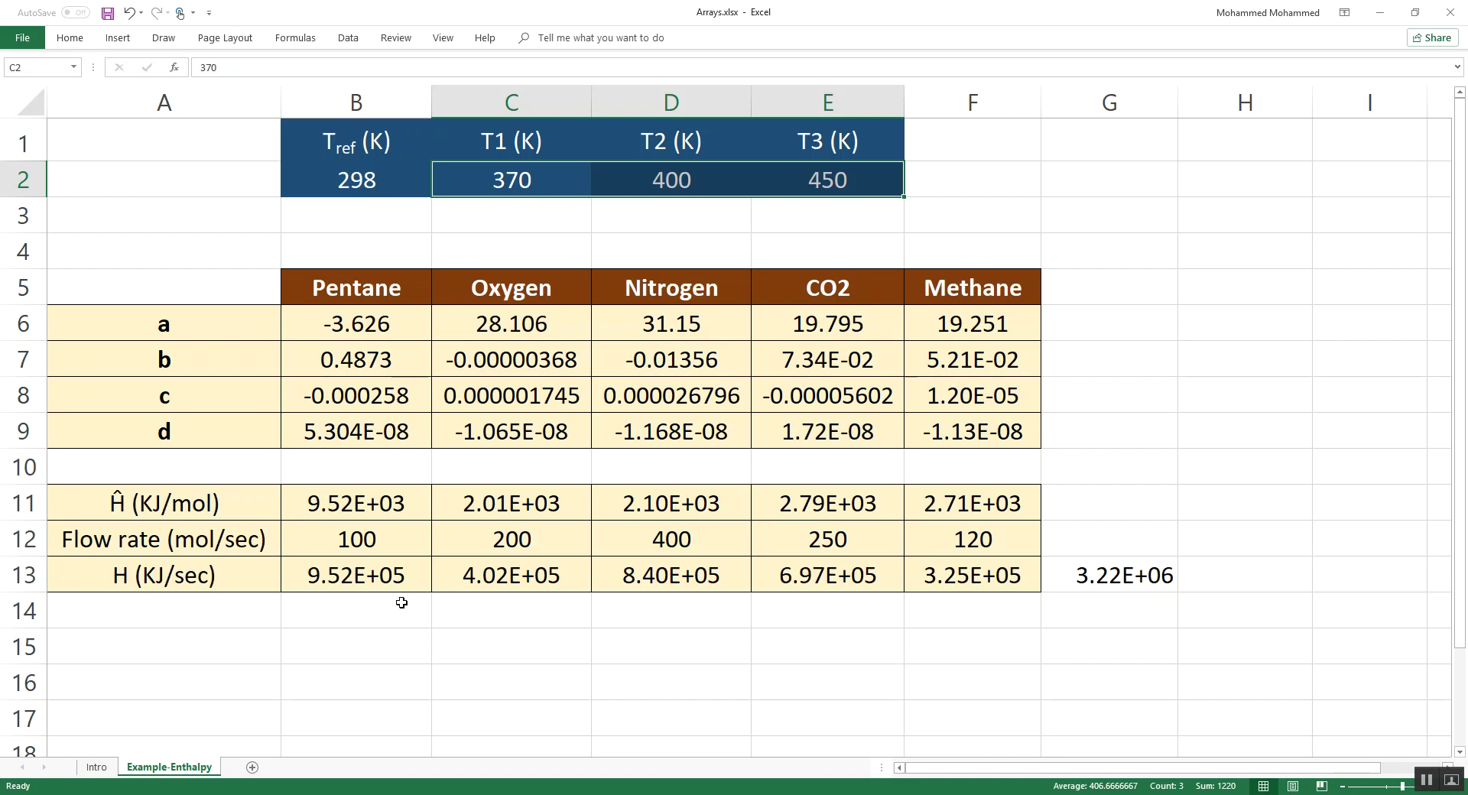
Review the specific enthalpy, flow rate and H rows in A11:F13 as the calculation needed for one temperature
{"action": "left_click_drag", "start_coordinate": [147, 518], "coordinate": [897, 529]}
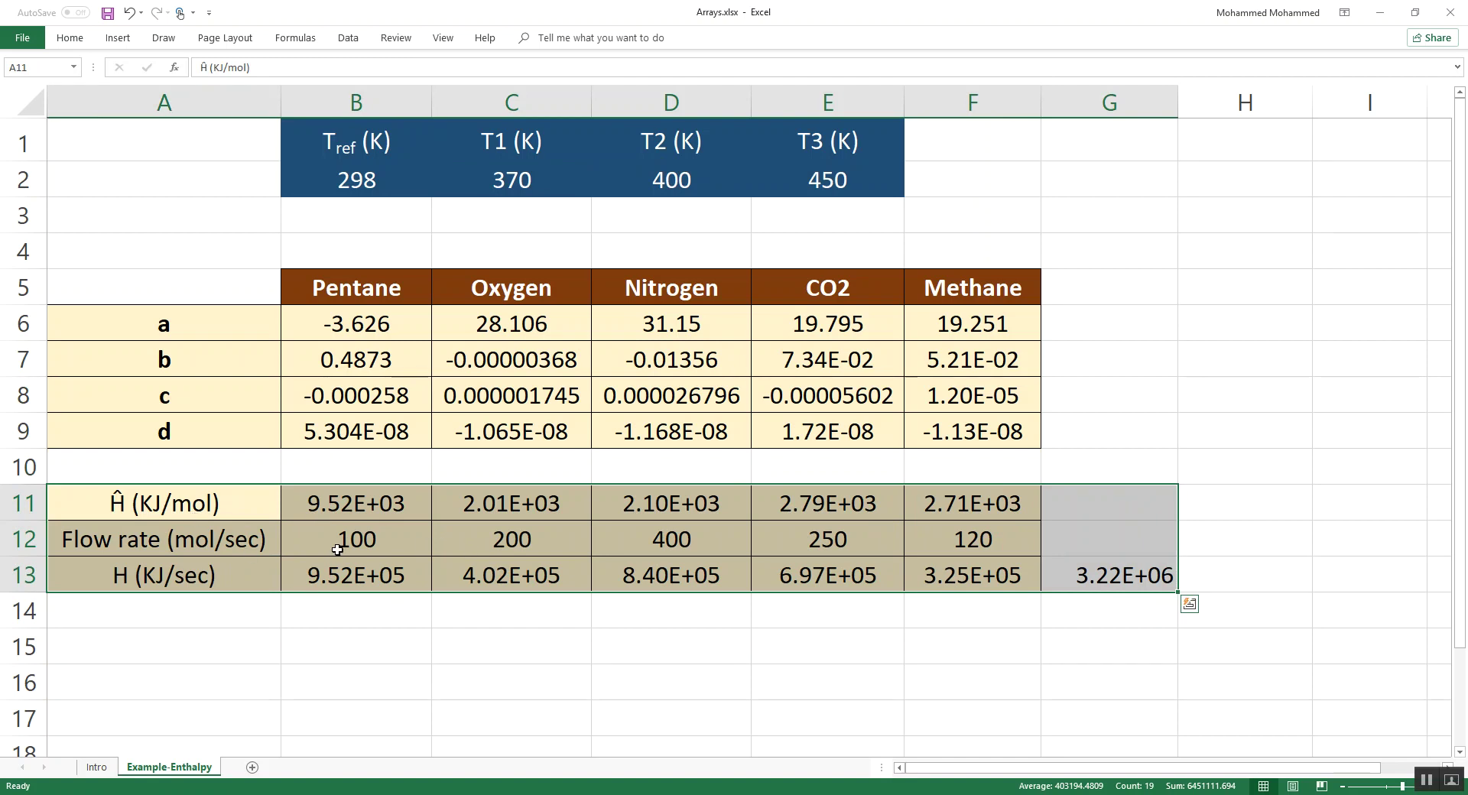
{"action": "left_click", "coordinate": [353, 514]}
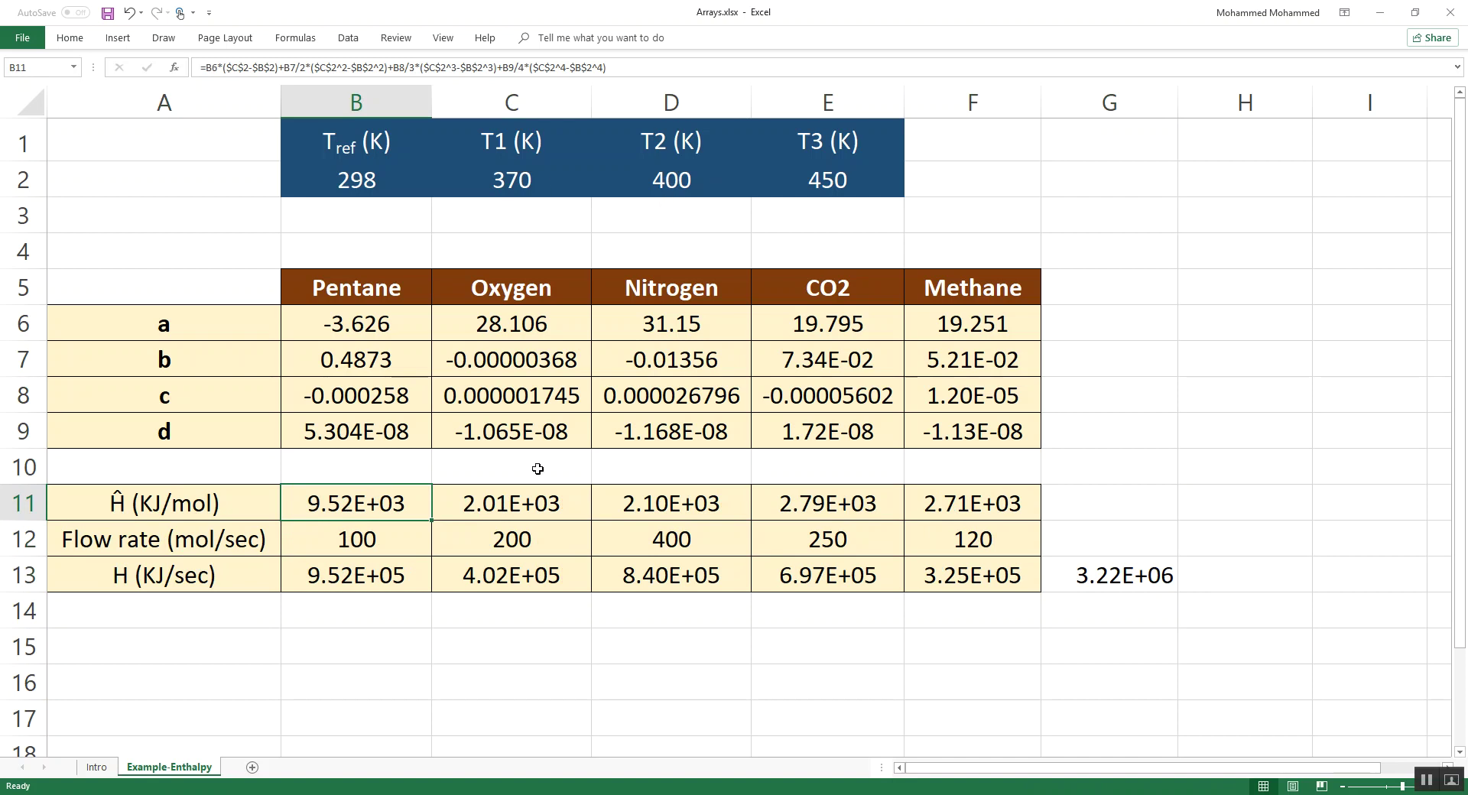
{"action": "key", "text": "Left"}
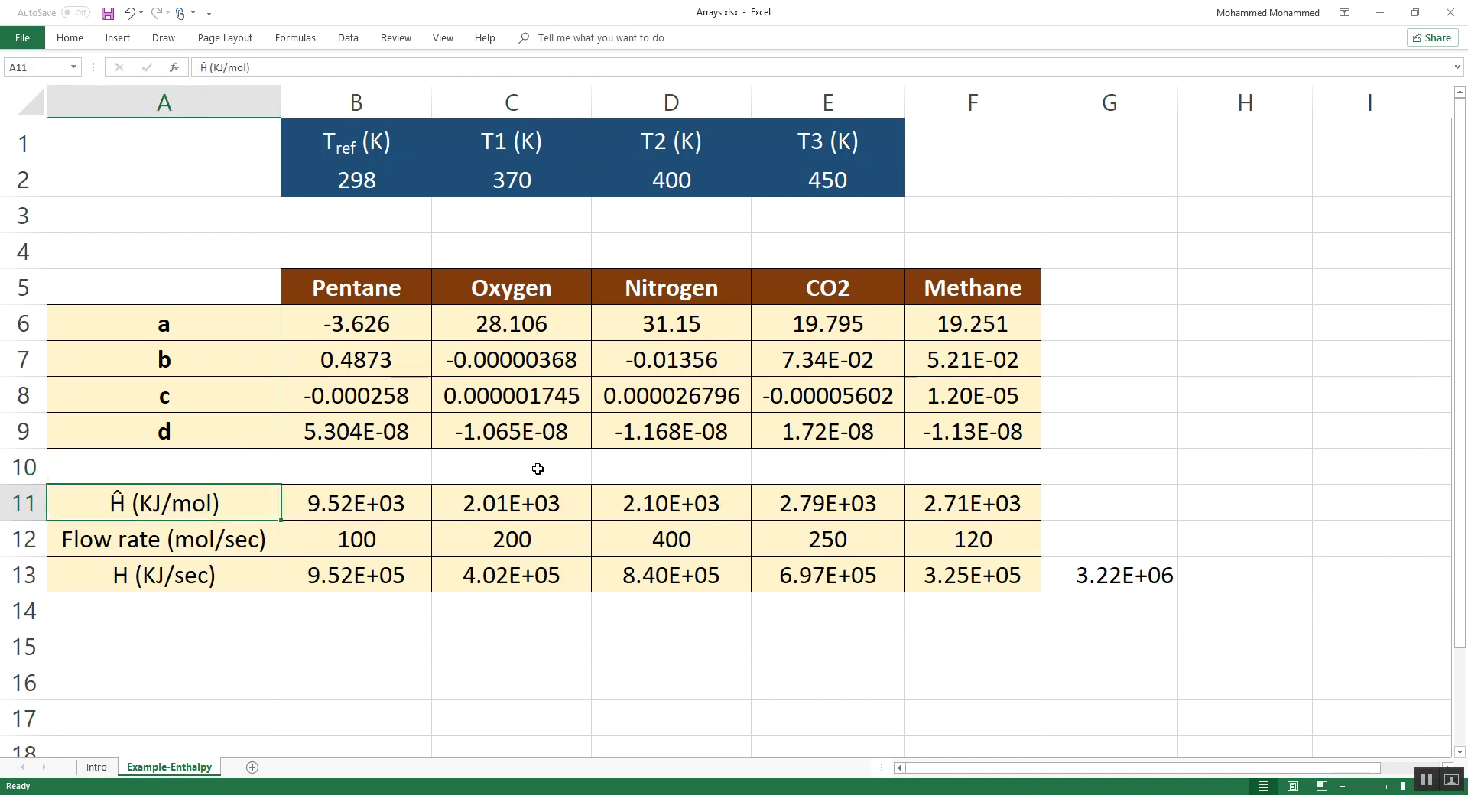
{"action": "key", "text": "ctrl+shift+Right"}
{"action": "key", "text": "ctrl+shift+Down"}
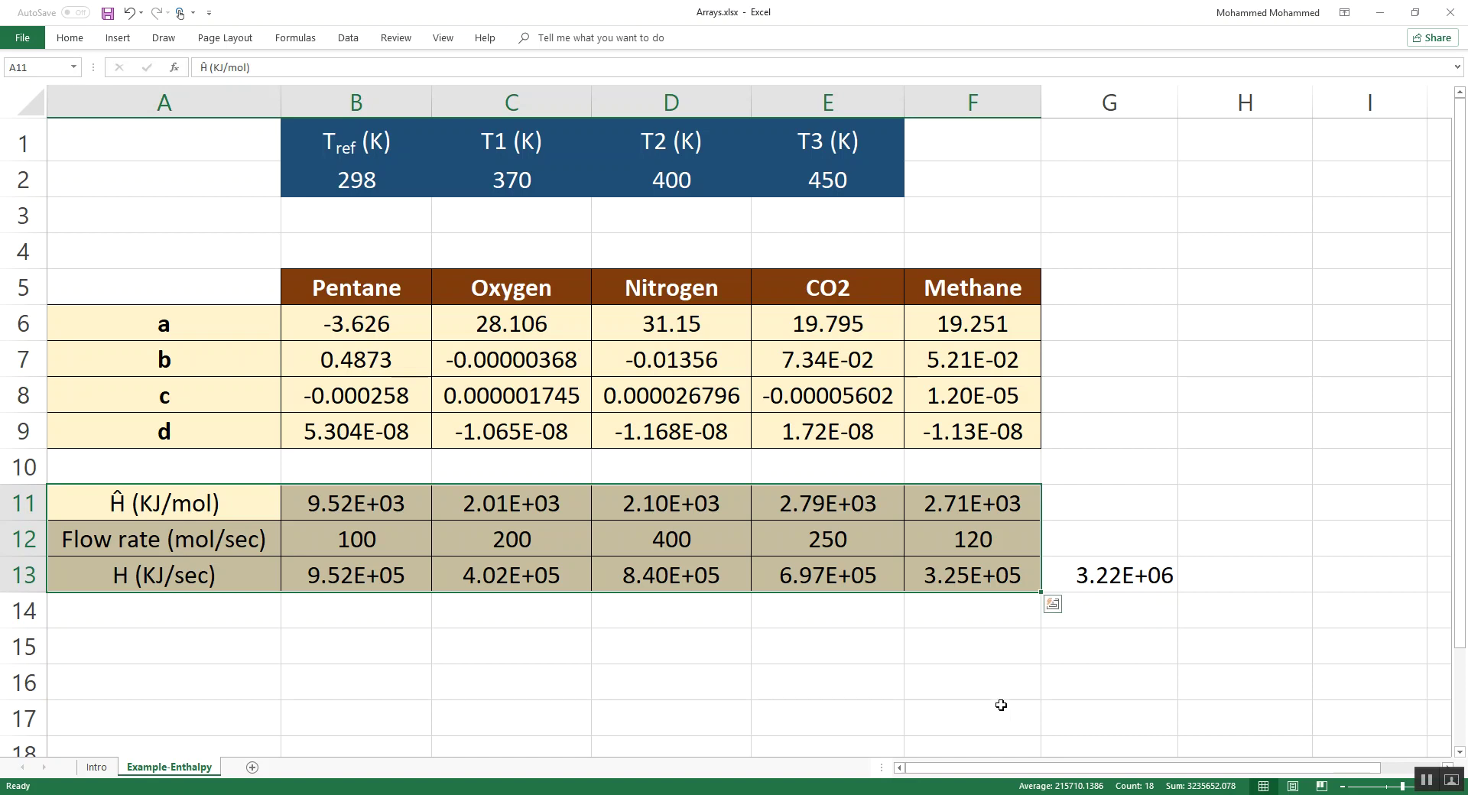
{"action": "left_click_drag", "start_coordinate": [996, 579], "coordinate": [304, 564]}
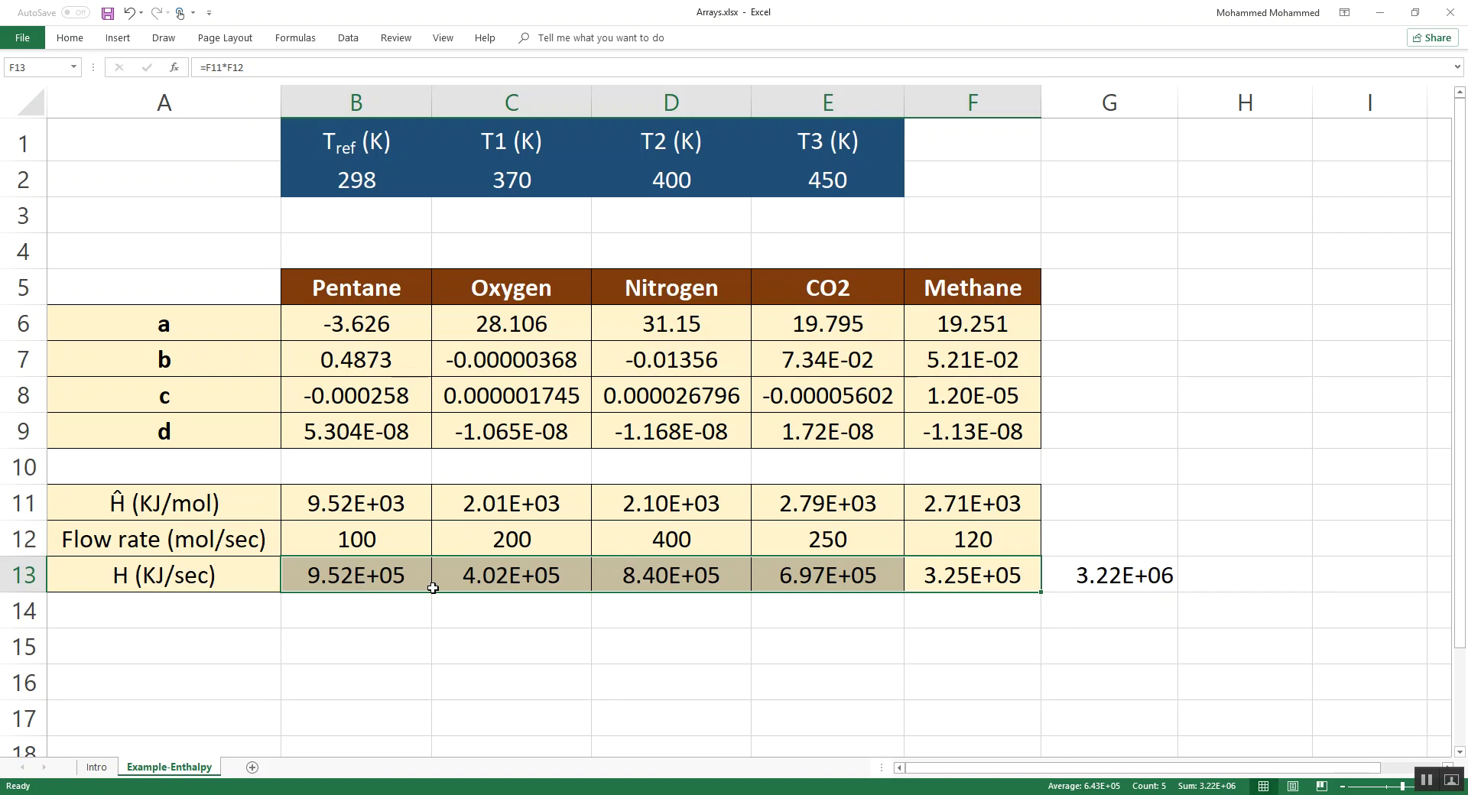
{"action": "key", "text": "Right"}
{"action": "key", "text": "Left"}
{"action": "key", "text": "shift+Up"}
{"action": "key", "text": "shift+Up"}
{"action": "key", "text": "ctrl+shift+Left"}
{"action": "key", "text": "shift+Right"}
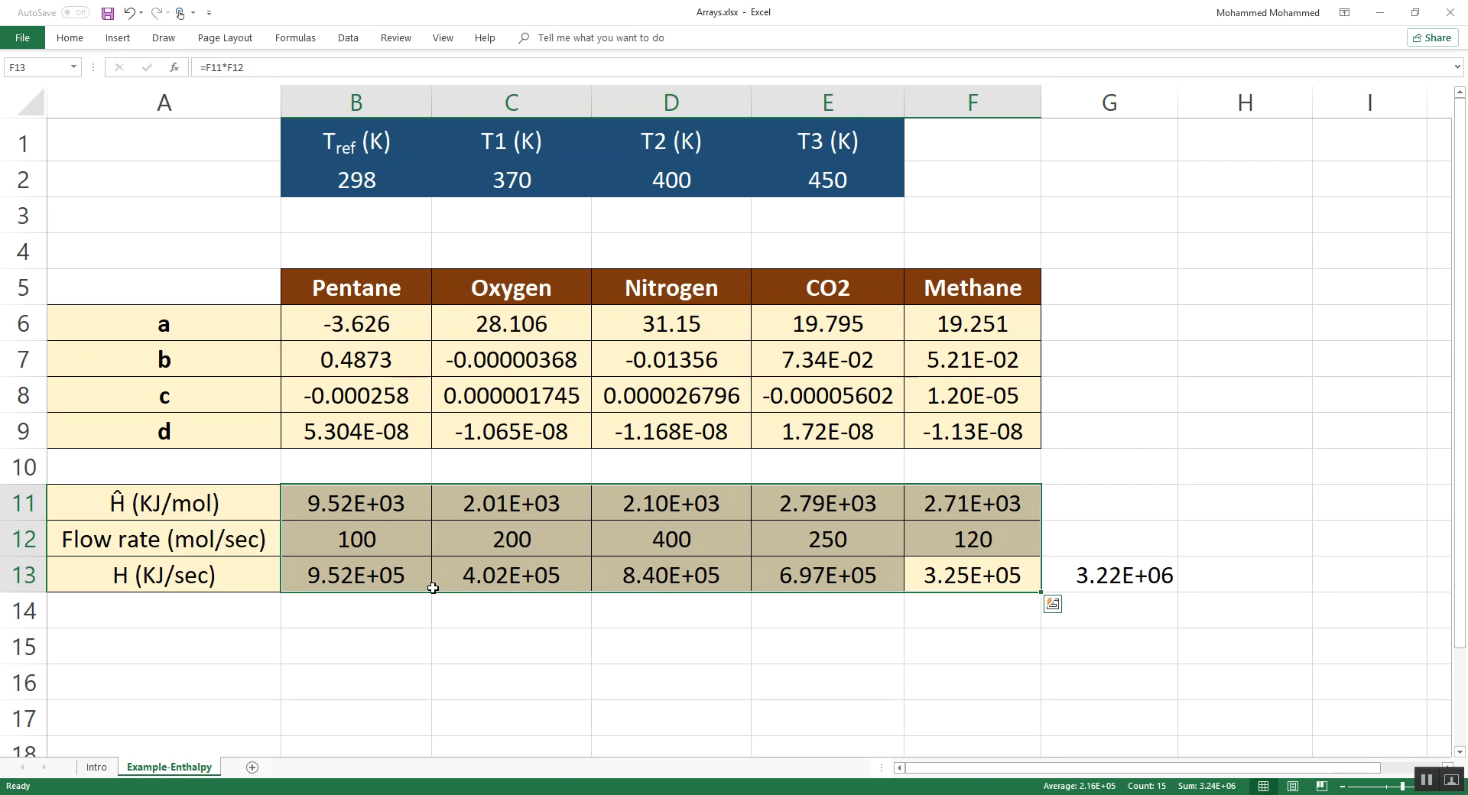
Copy the full formula text from B11 without changing the cell, and select B15
{"action": "left_click", "coordinate": [374, 652]}
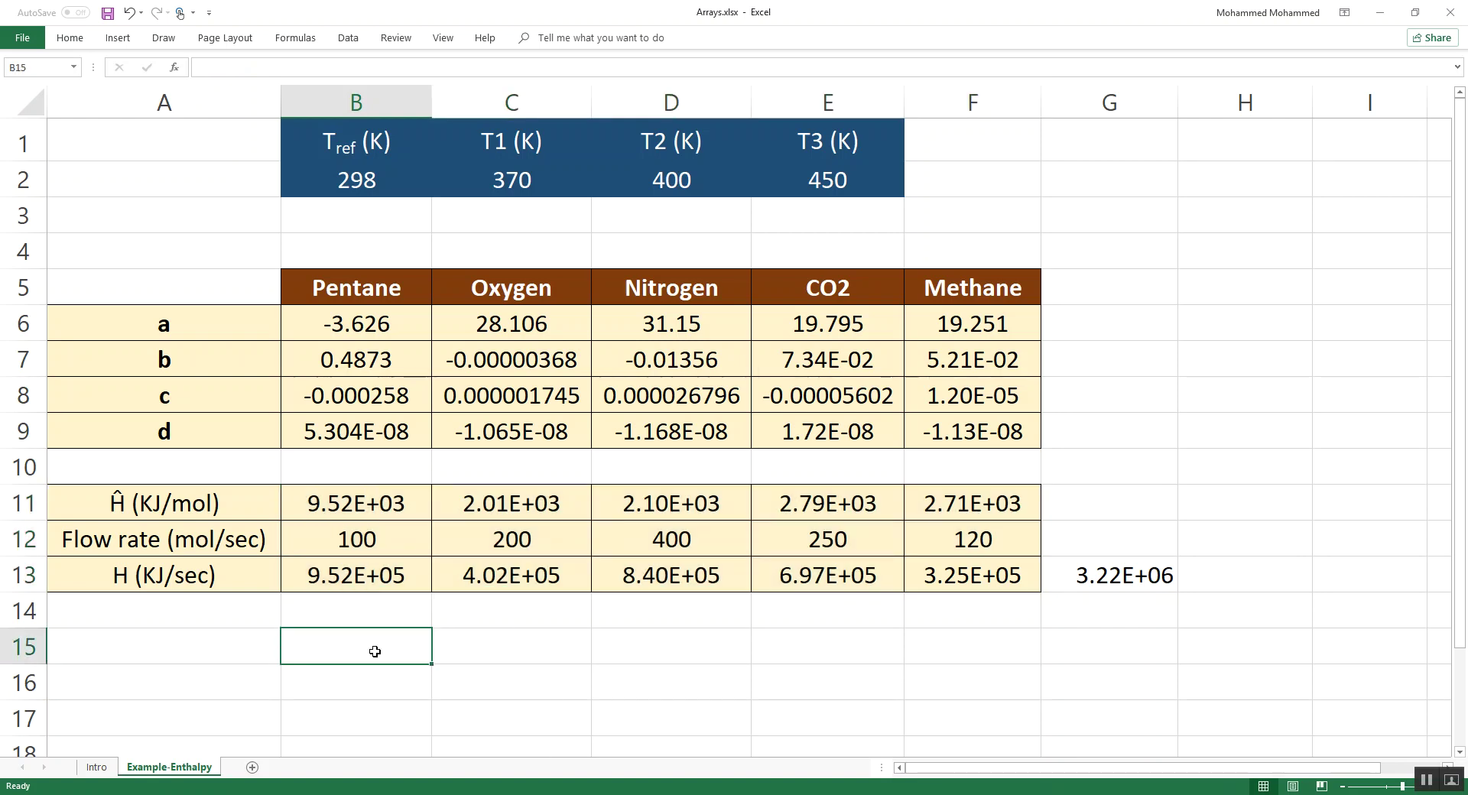
{"action": "key", "text": "Up"}
{"action": "key", "text": "Up"}
{"action": "key", "text": "Up"}
{"action": "key", "text": "Up"}
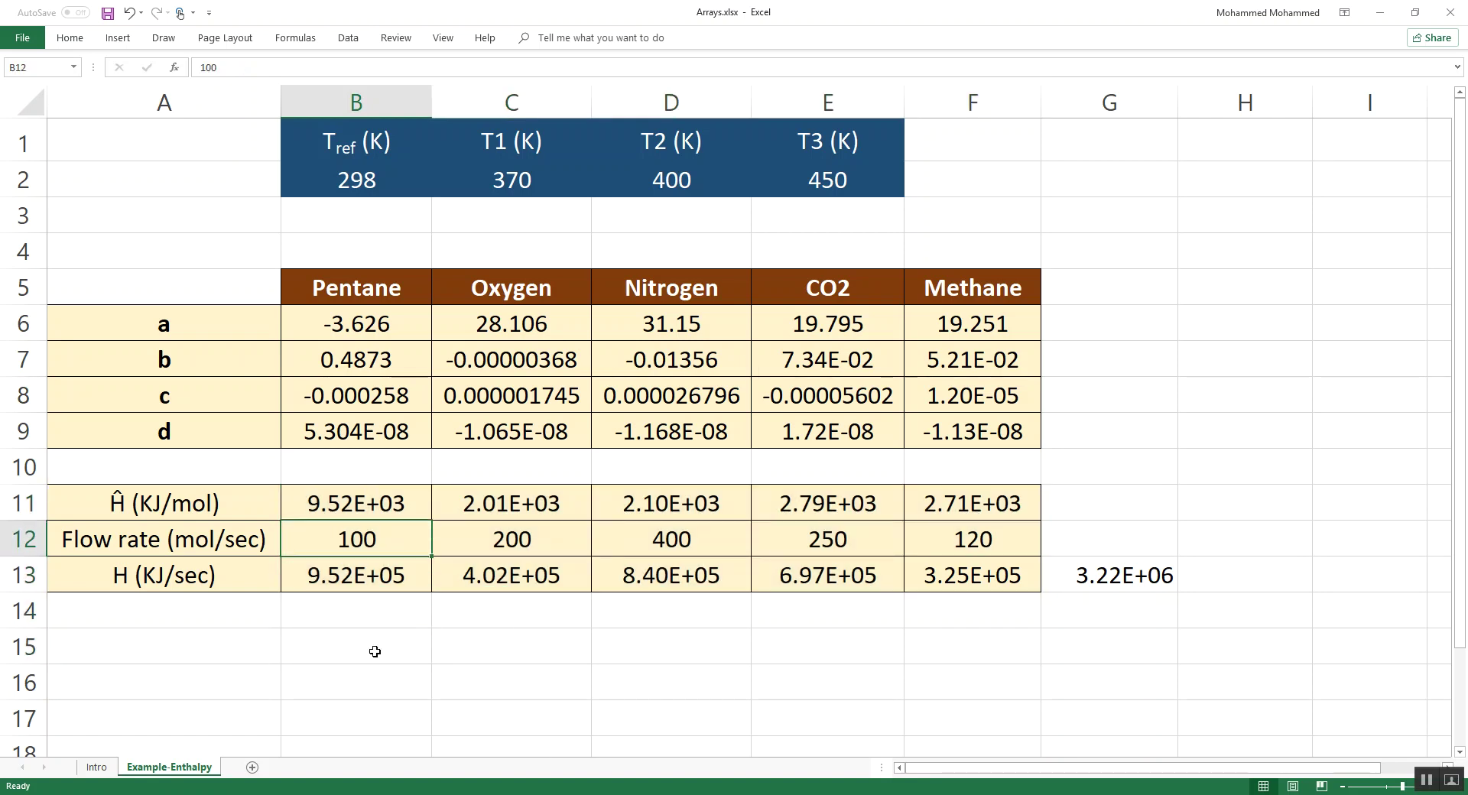
{"action": "key", "text": "F2"}
{"action": "key", "text": "shift+Up"}
{"action": "key", "text": "shift+Home"}
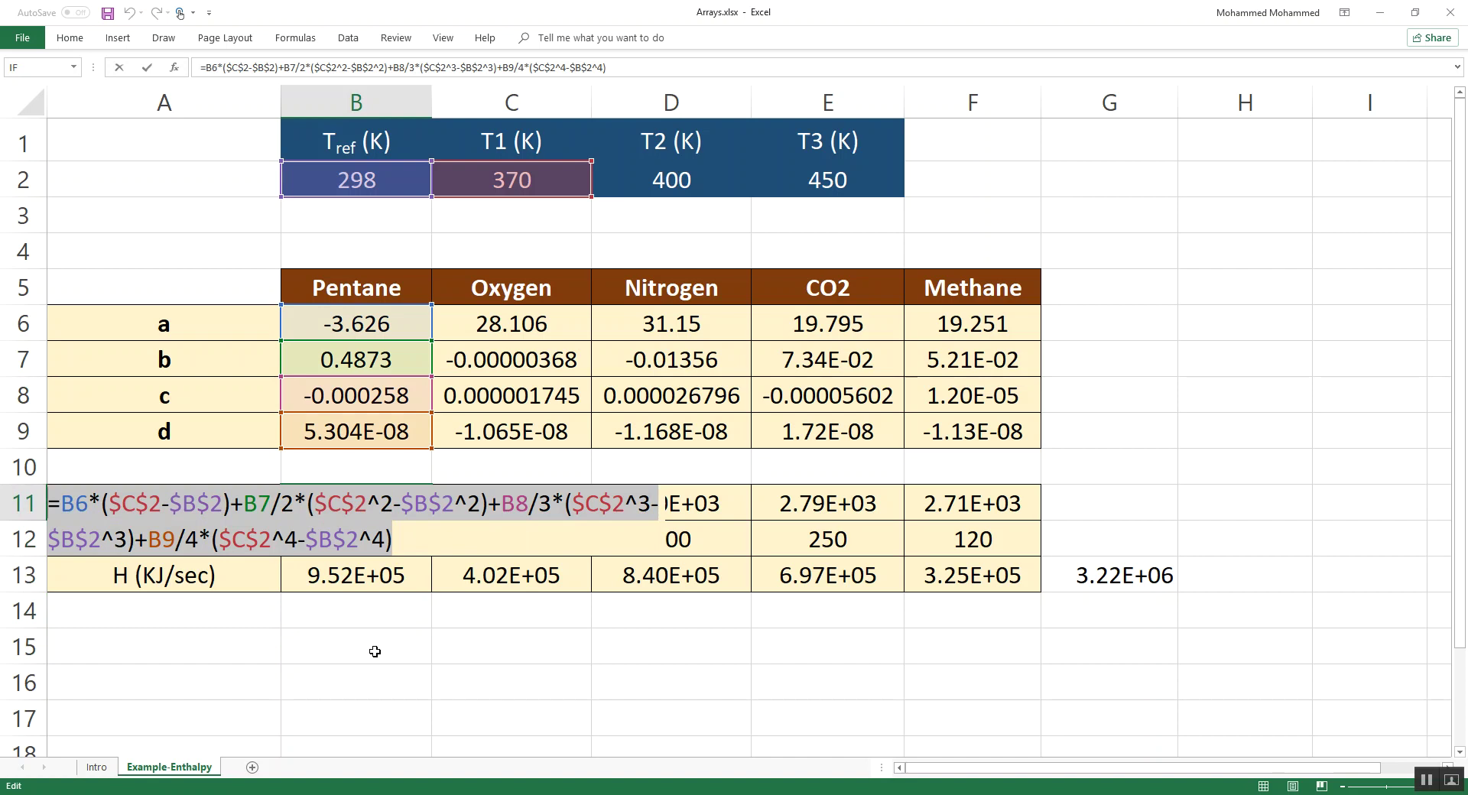
{"action": "key", "text": "ctrl+c"}
{"action": "key", "text": "Escape"}
{"action": "left_click", "coordinate": [374, 652]}
{"action": "key", "text": "F2"}
{"action": "key", "text": "ctrl+v"}
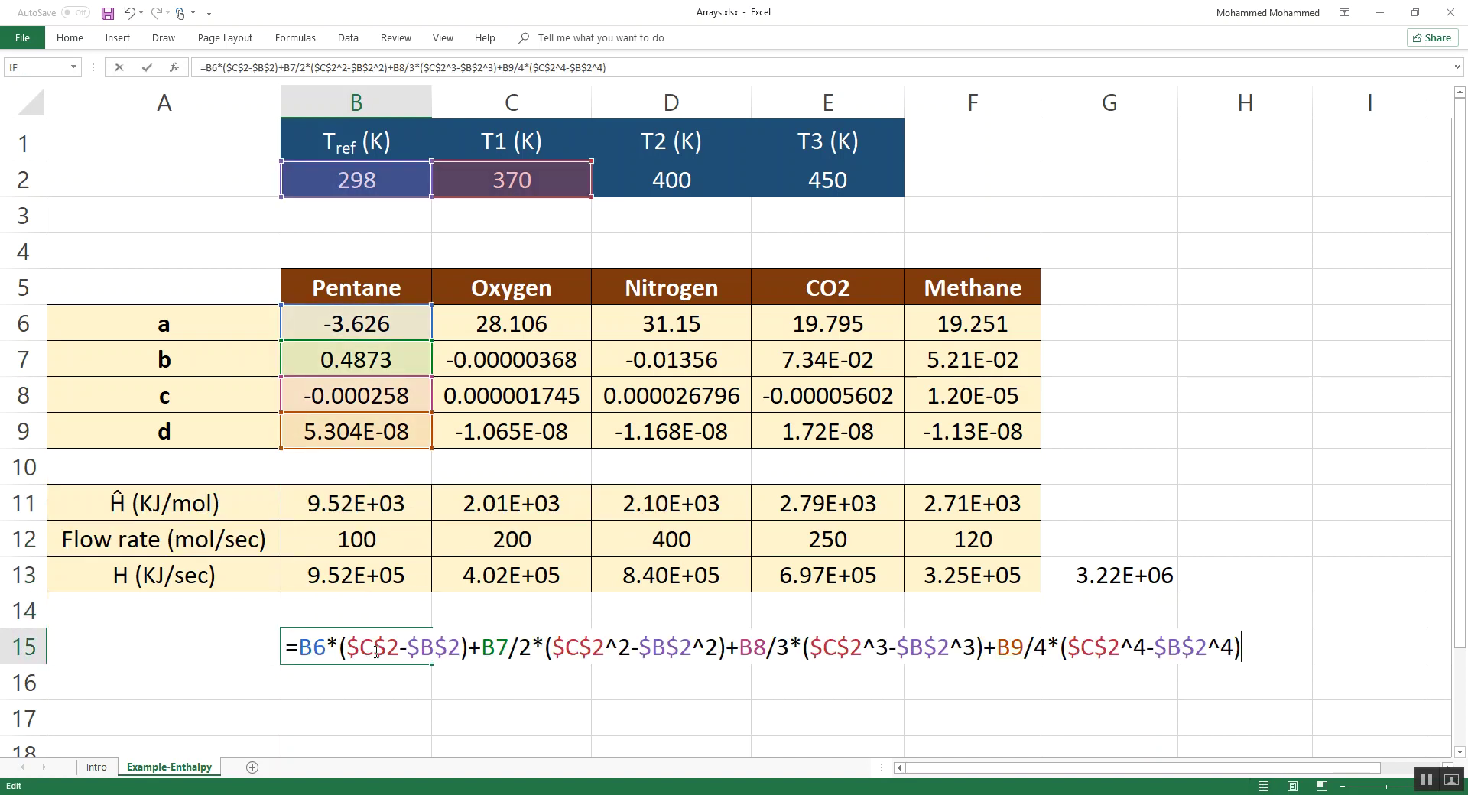
{"action": "key", "text": "shift+Home"}
{"action": "key", "text": "Escape"}
Select B15:F15 and paste the copied B11 enthalpy formula text into the range's active cell
{"action": "key", "text": "shift+Right"}
{"action": "key", "text": "shift+Right"}
{"action": "key", "text": "shift+Right"}
{"action": "key", "text": "shift+Right"}
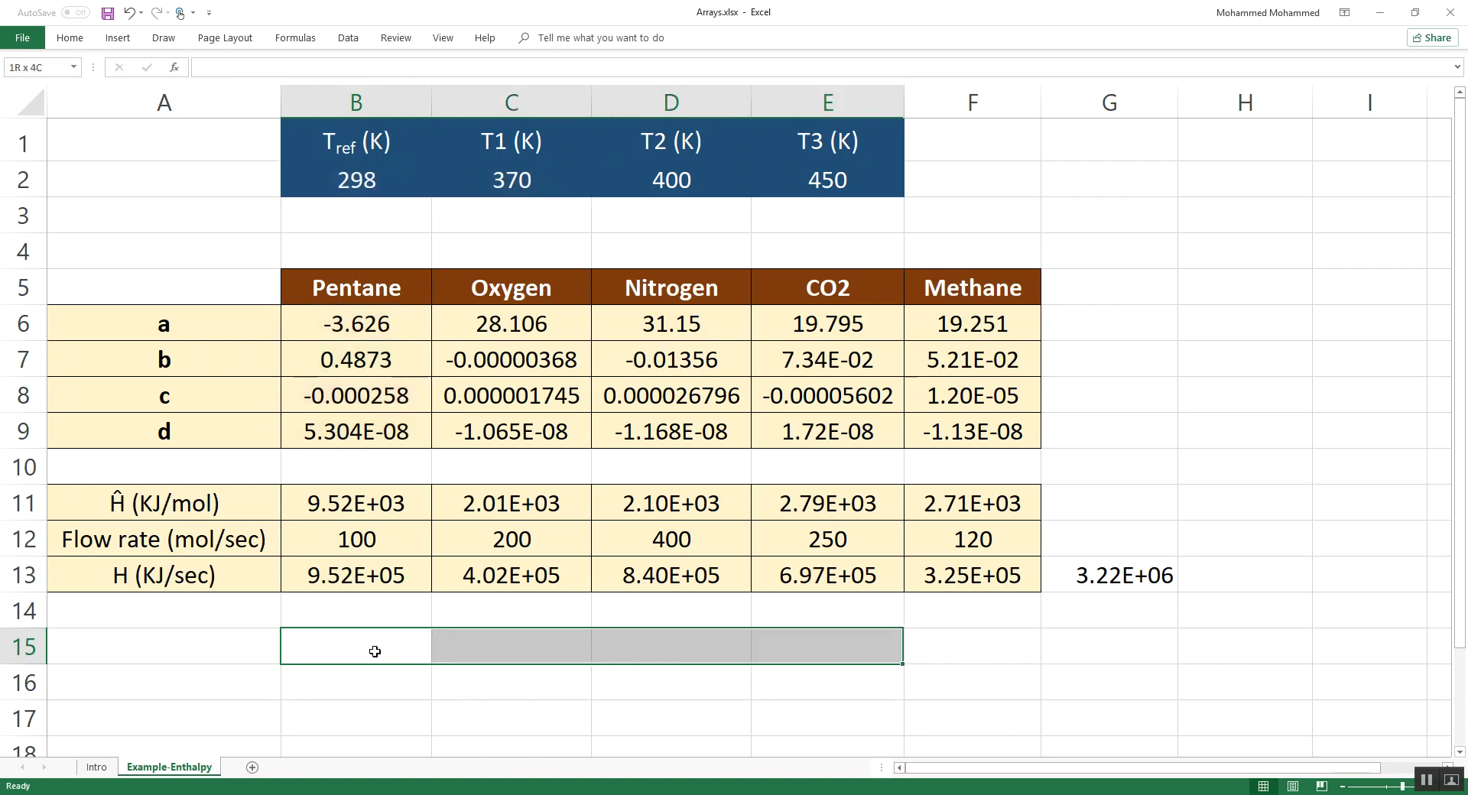
{"action": "key", "text": "F2"}
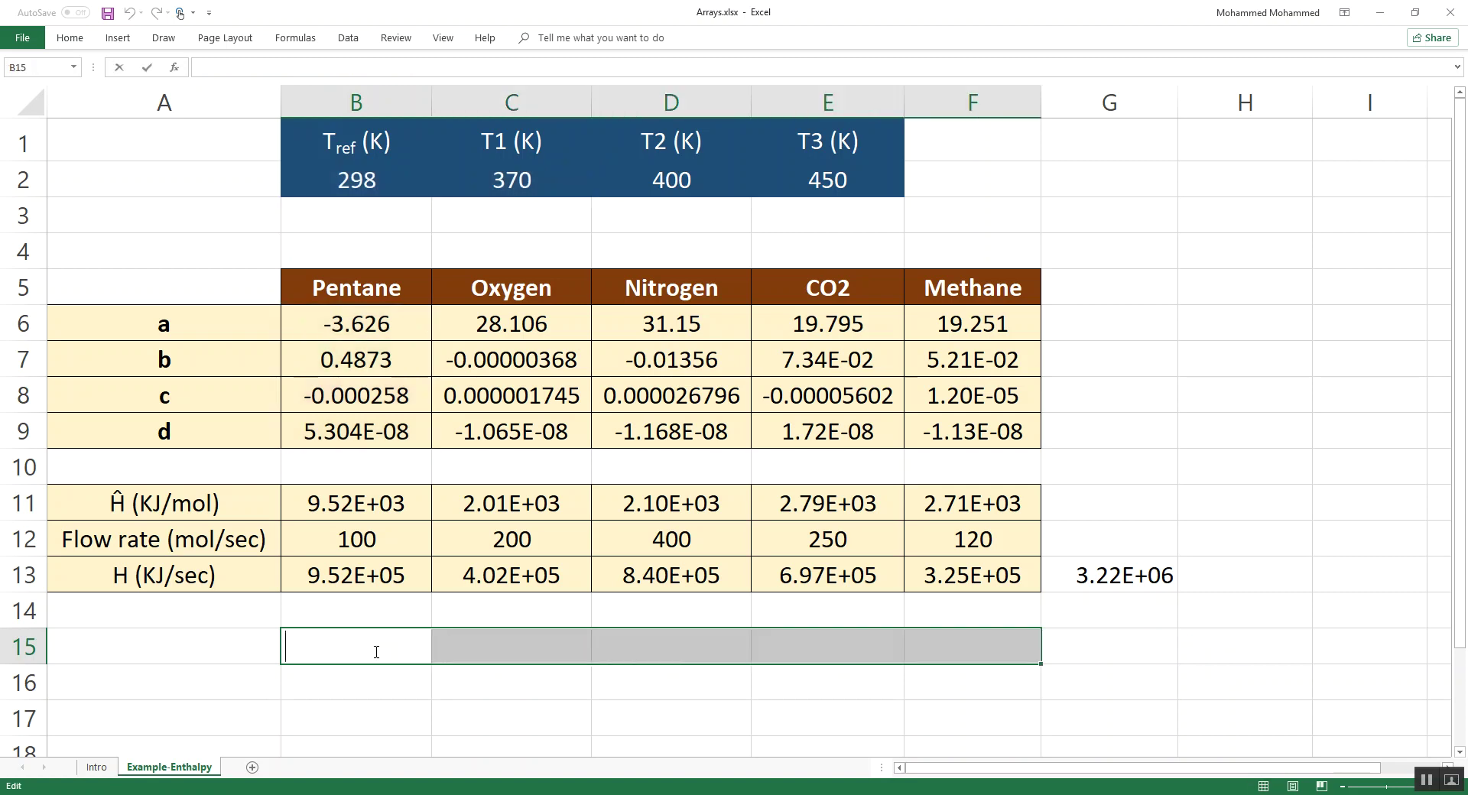
{"action": "key", "text": "ctrl+v"}
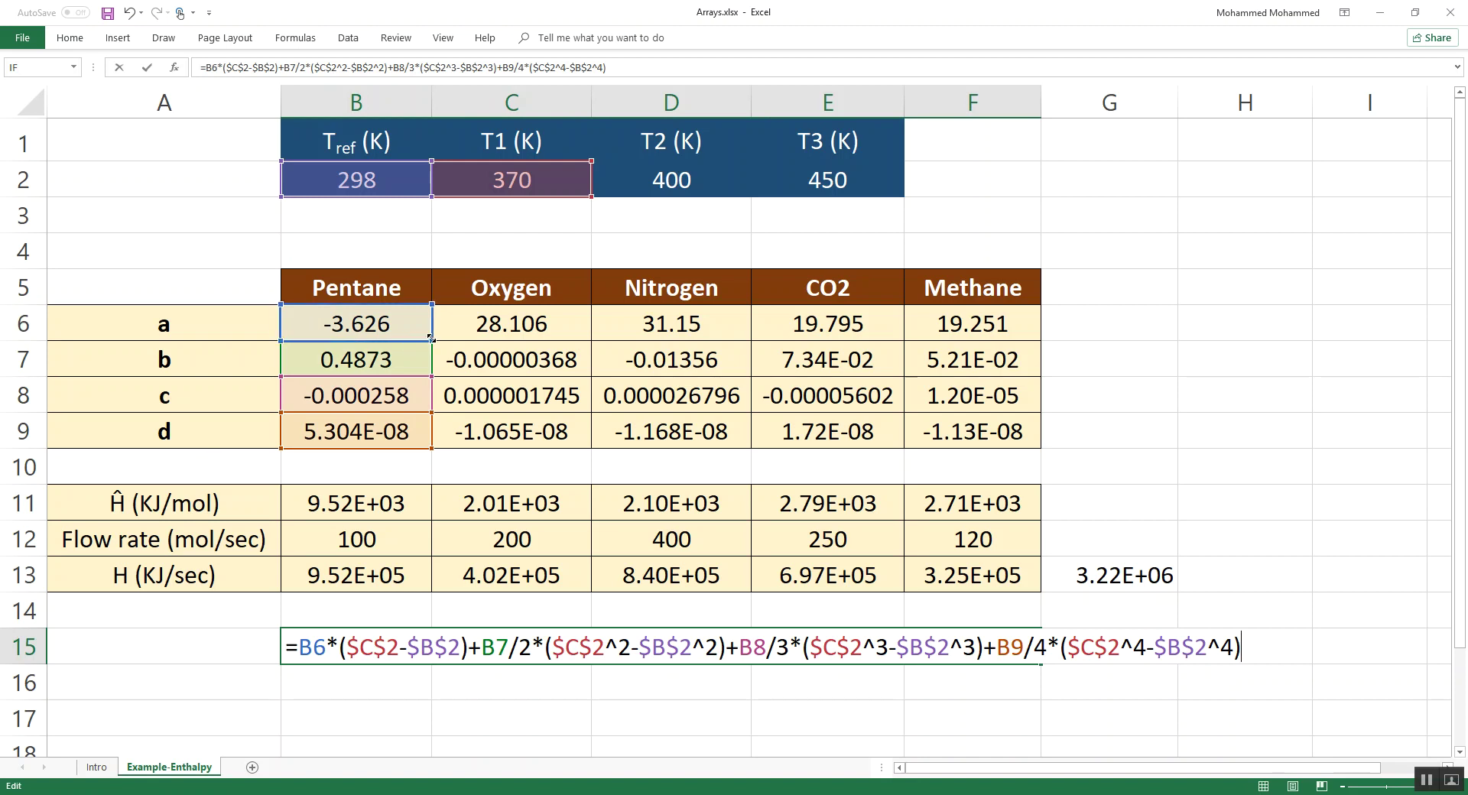
Extend the formula's coefficient references to B6:F6, B7:F7, B8:F8 and B9:F9, and enter it as an array formula in B15:F15
{"action": "left_click_drag", "start_coordinate": [430, 337], "coordinate": [1042, 333]}
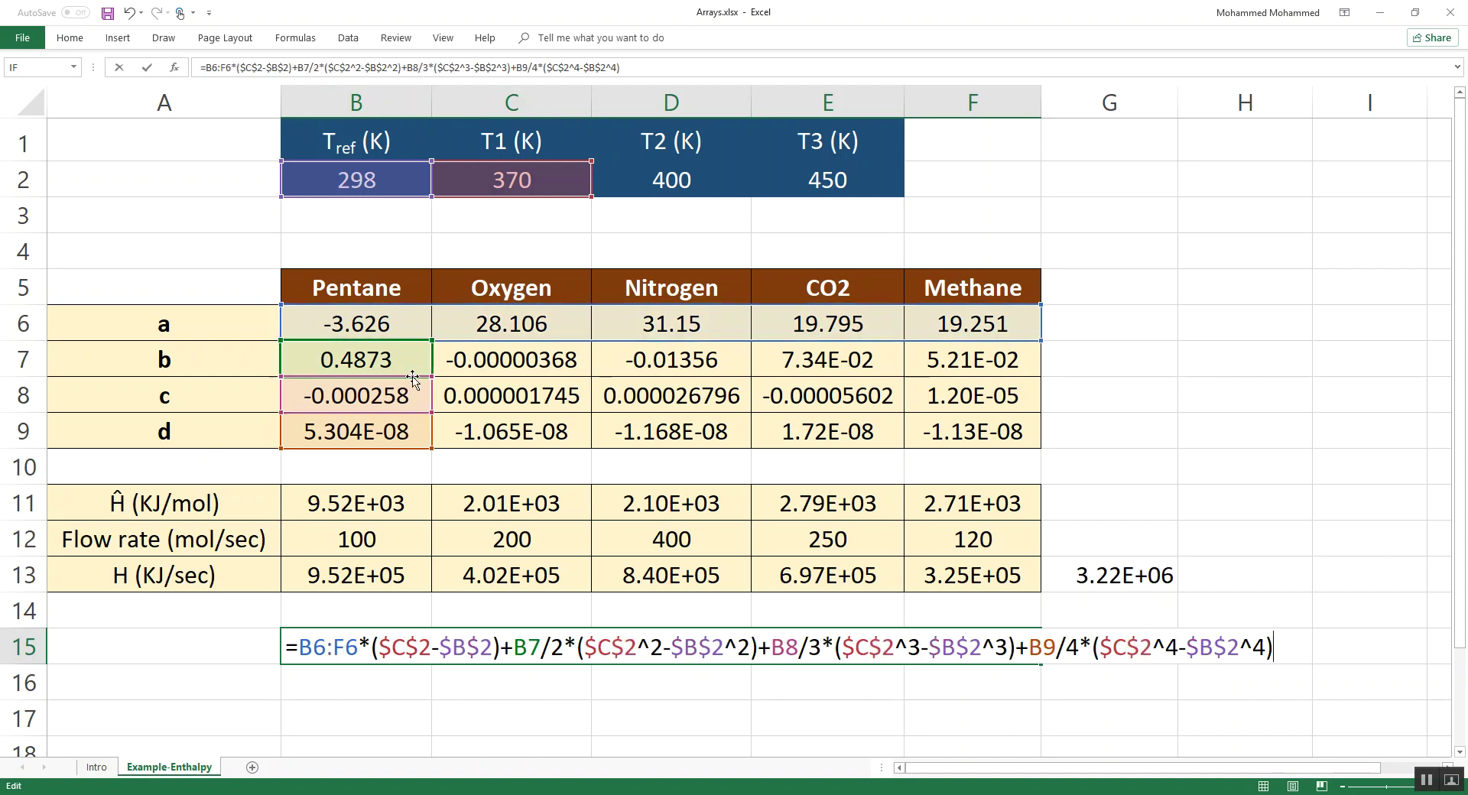
{"action": "left_click_drag", "start_coordinate": [432, 377], "coordinate": [1020, 373]}
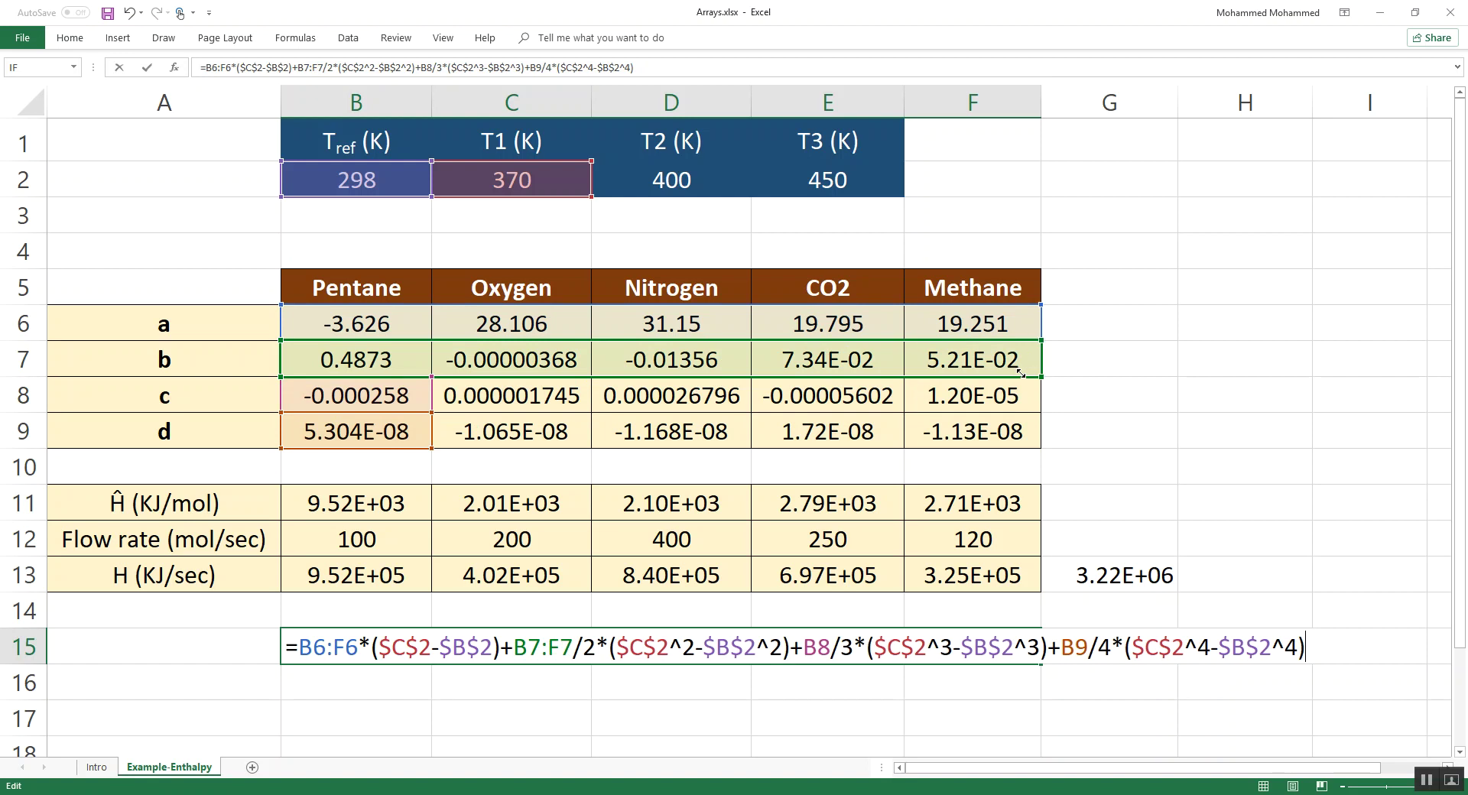
{"action": "left_click_drag", "start_coordinate": [431, 413], "coordinate": [990, 391]}
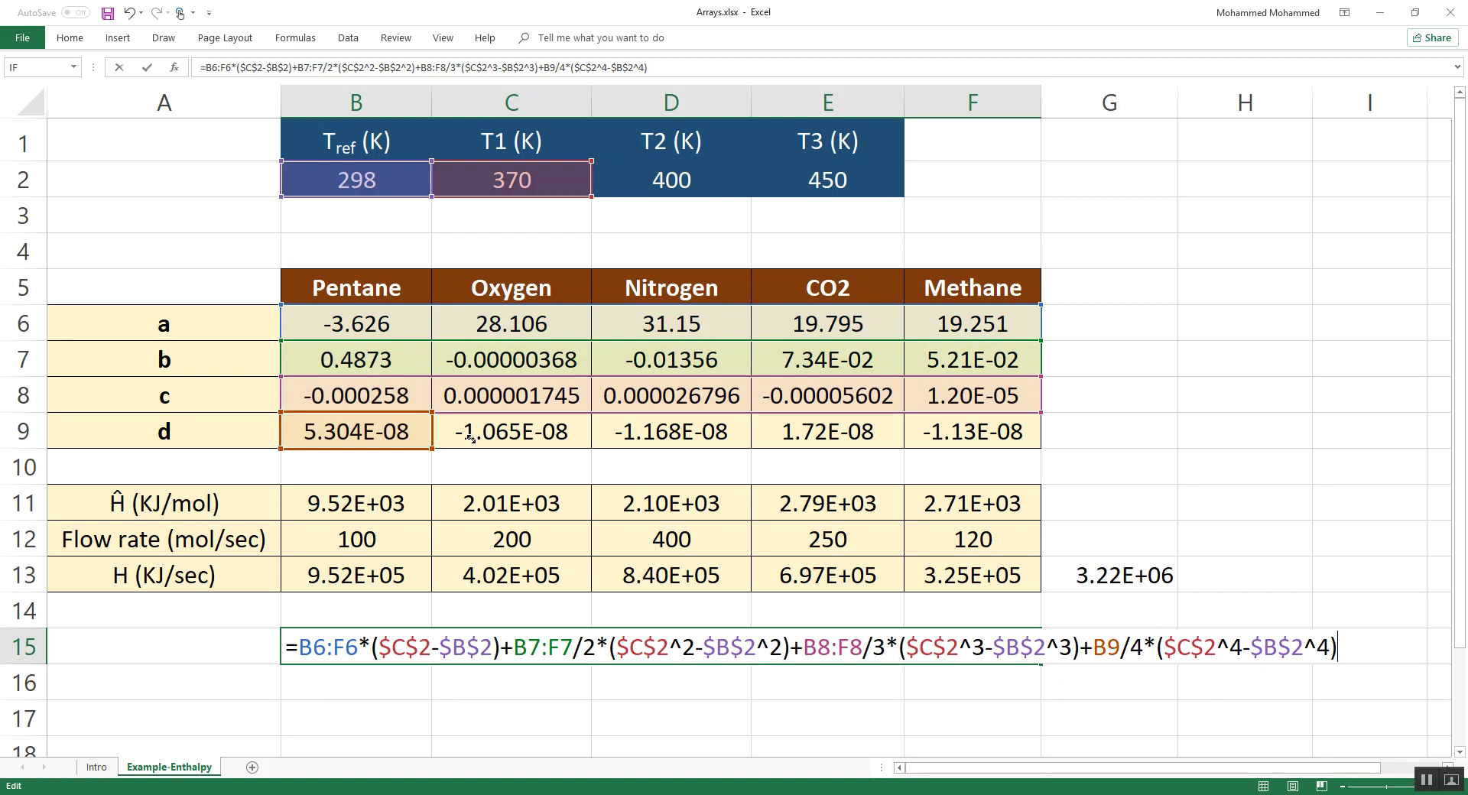
{"action": "left_click_drag", "start_coordinate": [432, 449], "coordinate": [985, 453]}
{"action": "key", "text": "ctrl+shift+Return"}
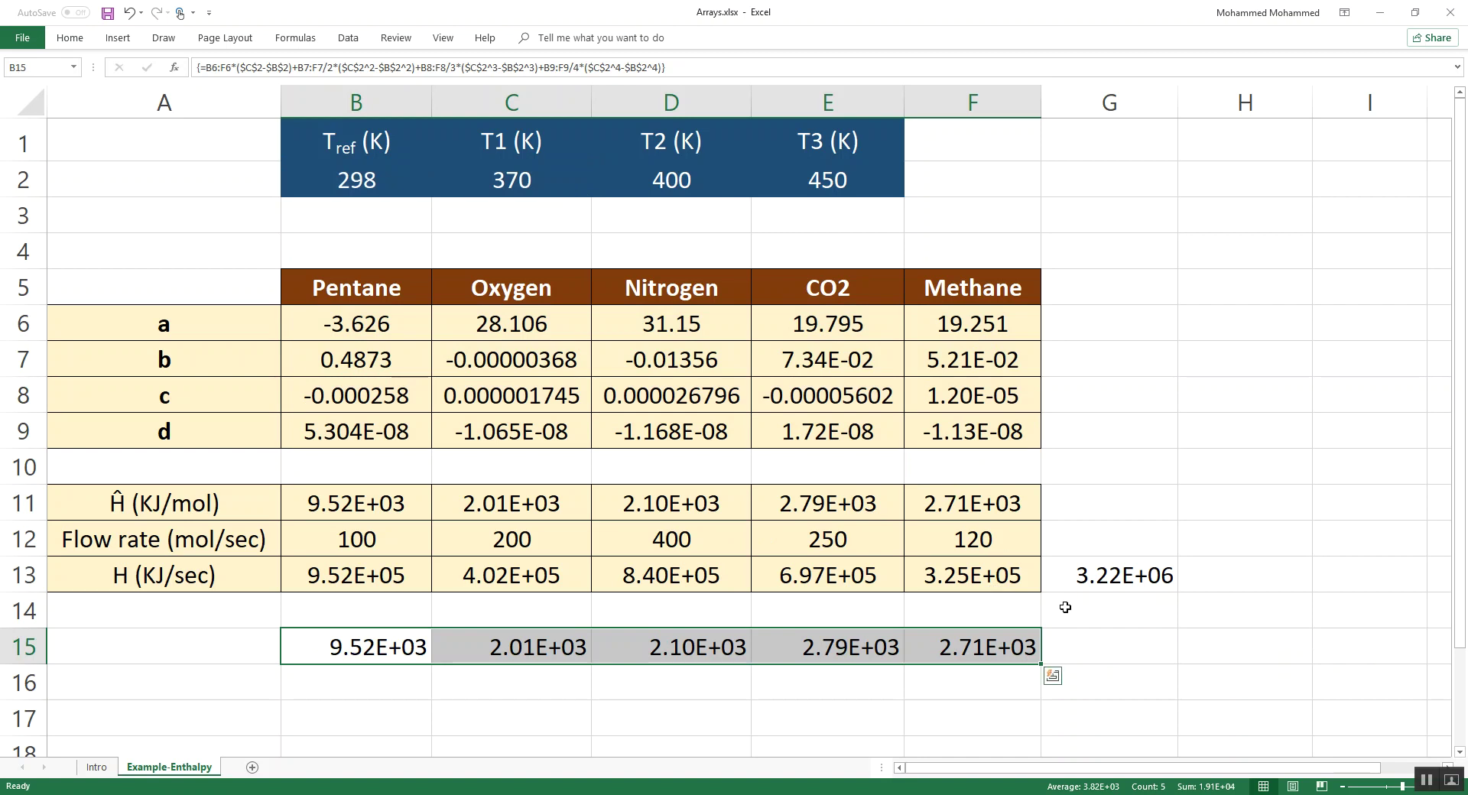
{"action": "left_click", "coordinate": [372, 672]}
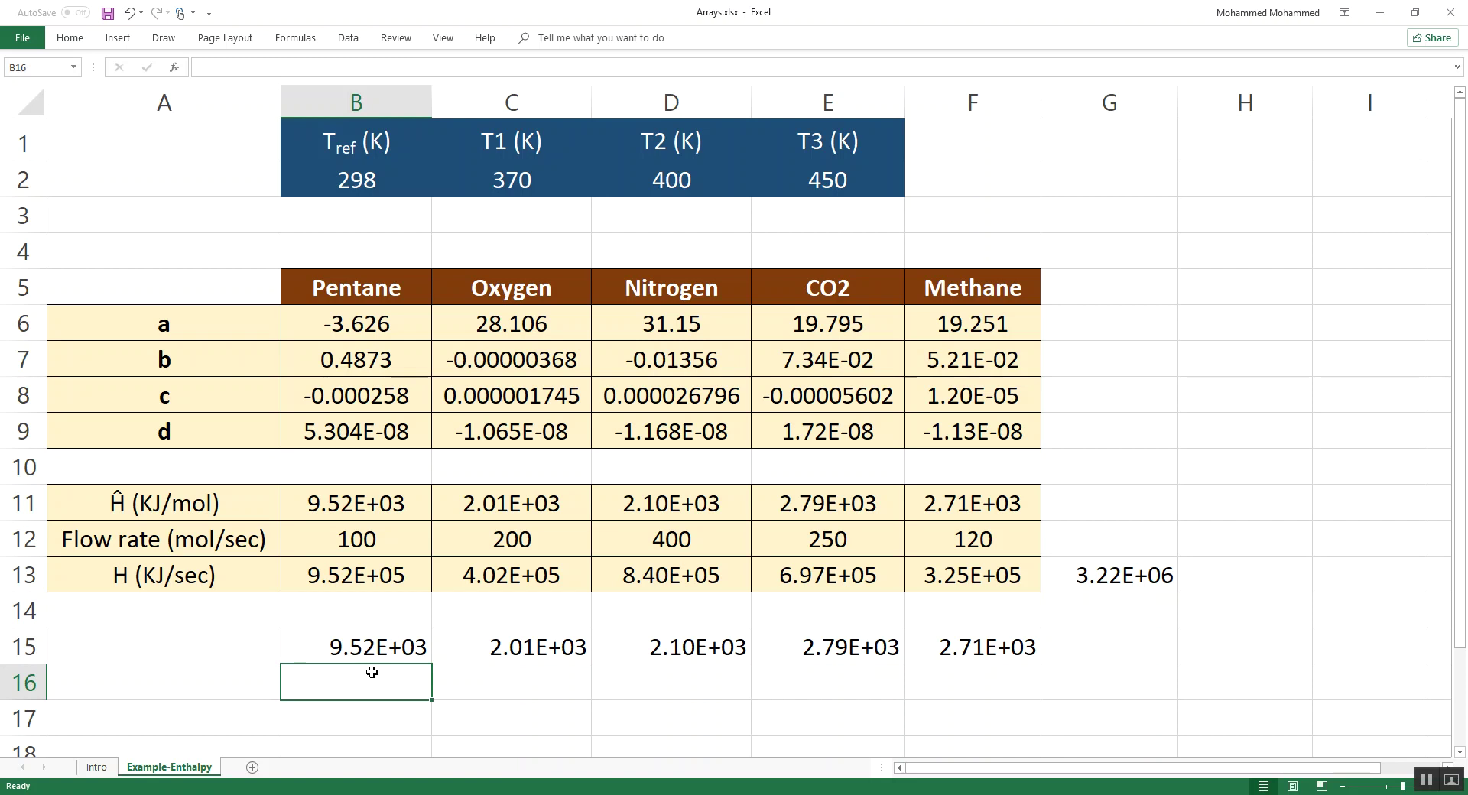
{"action": "type", "text": "="}
{"action": "key", "text": "Escape"}
Start a SUM formula in G15 over the specific enthalpies in B15:F15
{"action": "key", "text": "Up"}
{"action": "key", "text": "Right"}
{"action": "key", "text": "Right"}
{"action": "key", "text": "Right"}
{"action": "key", "text": "Right"}
{"action": "key", "text": "Right"}
{"action": "type", "text": "=sum"}
{"action": "key", "text": "Tab"}
{"action": "key", "text": "Left"}
{"action": "key", "text": "Left"}
{"action": "key", "text": "Left"}
{"action": "key", "text": "Left"}
{"action": "key", "text": "Left"}
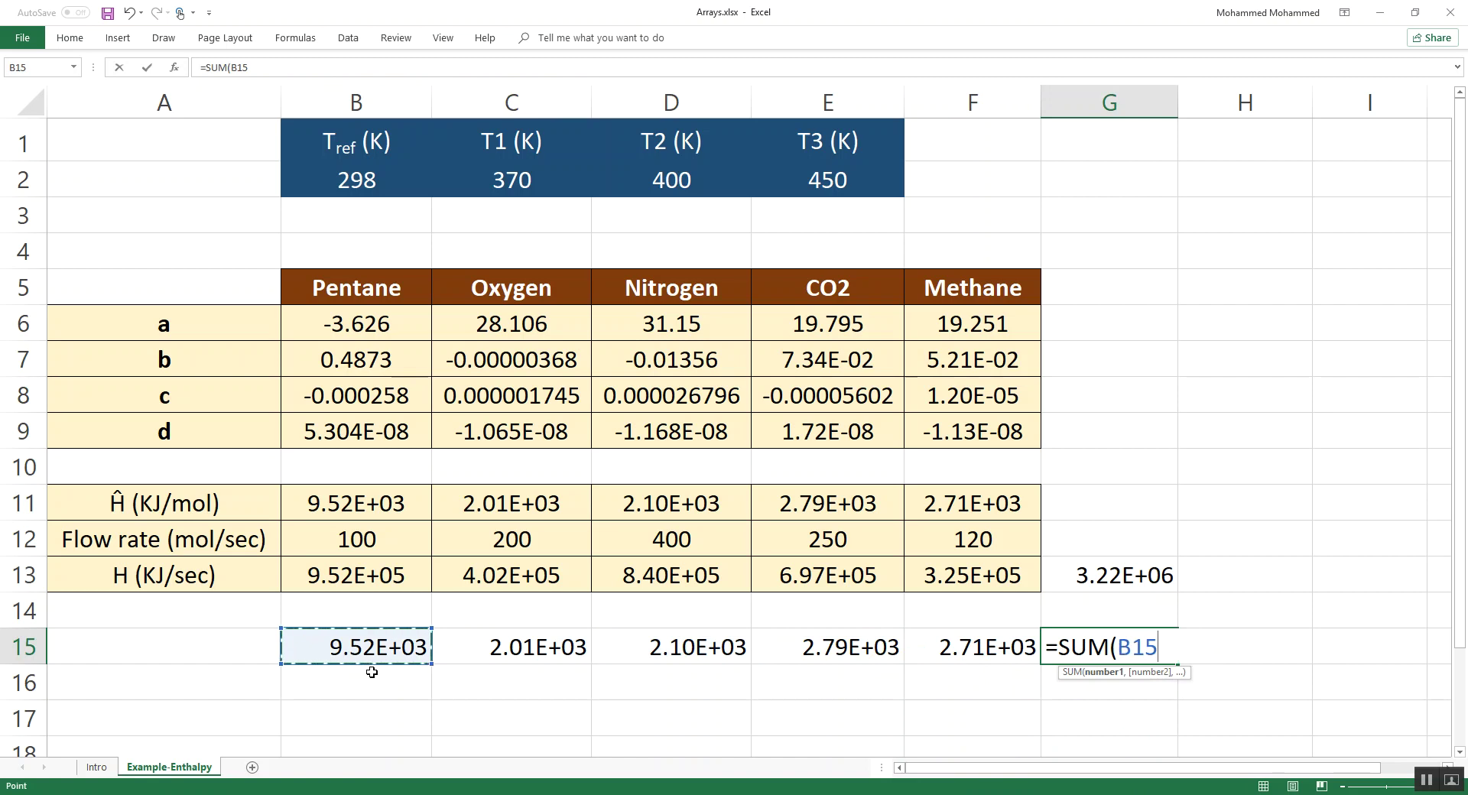
{"action": "key", "text": "ctrl+shift+Right"}
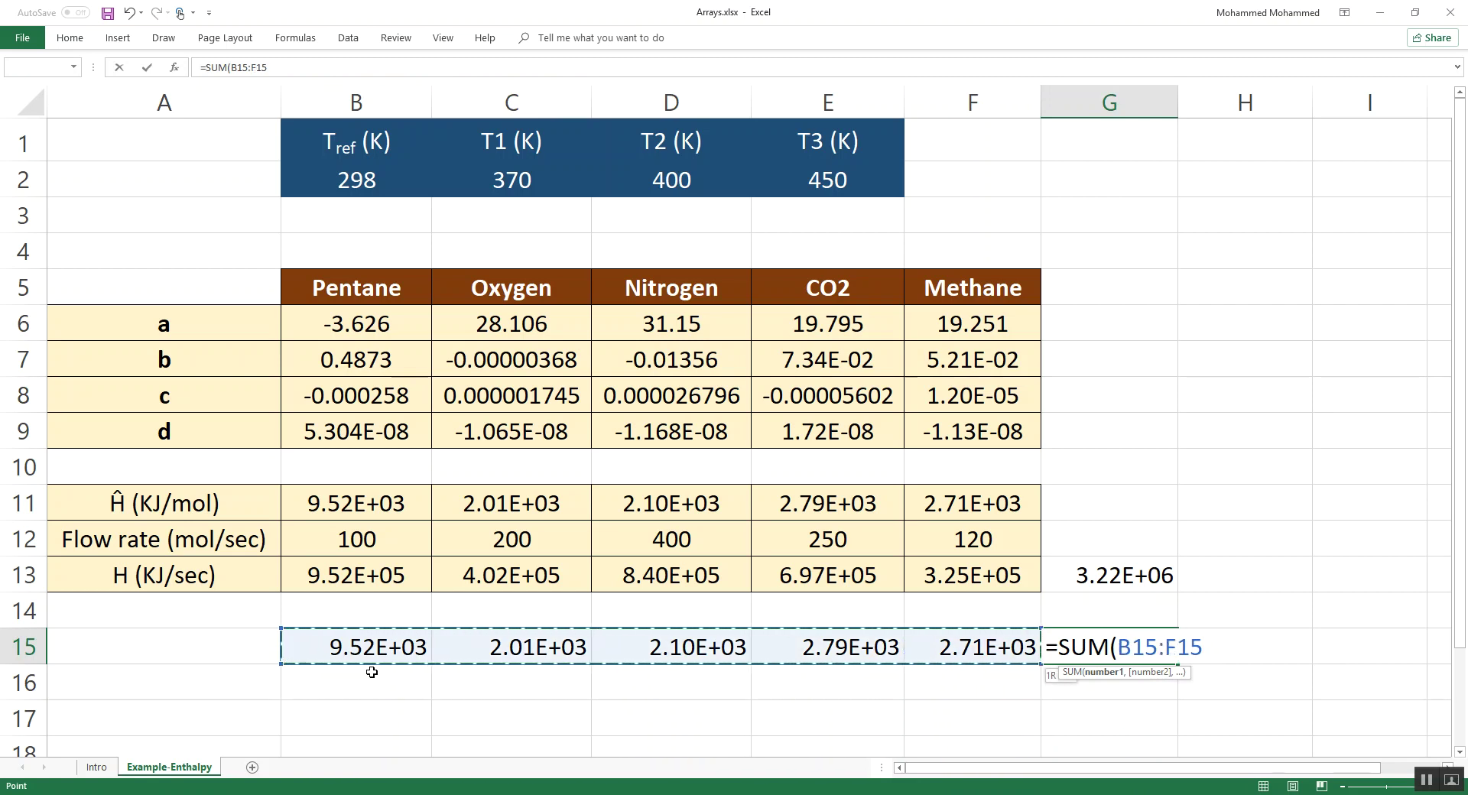
Complete G15 as the array formula =SUM(B15:F15*B12:F12) and format the result in scientific notation
{"action": "type", "text": "*"}
{"action": "key", "text": "Up"}
{"action": "key", "text": "Up"}
{"action": "key", "text": "Up"}
{"action": "key", "text": "Left"}
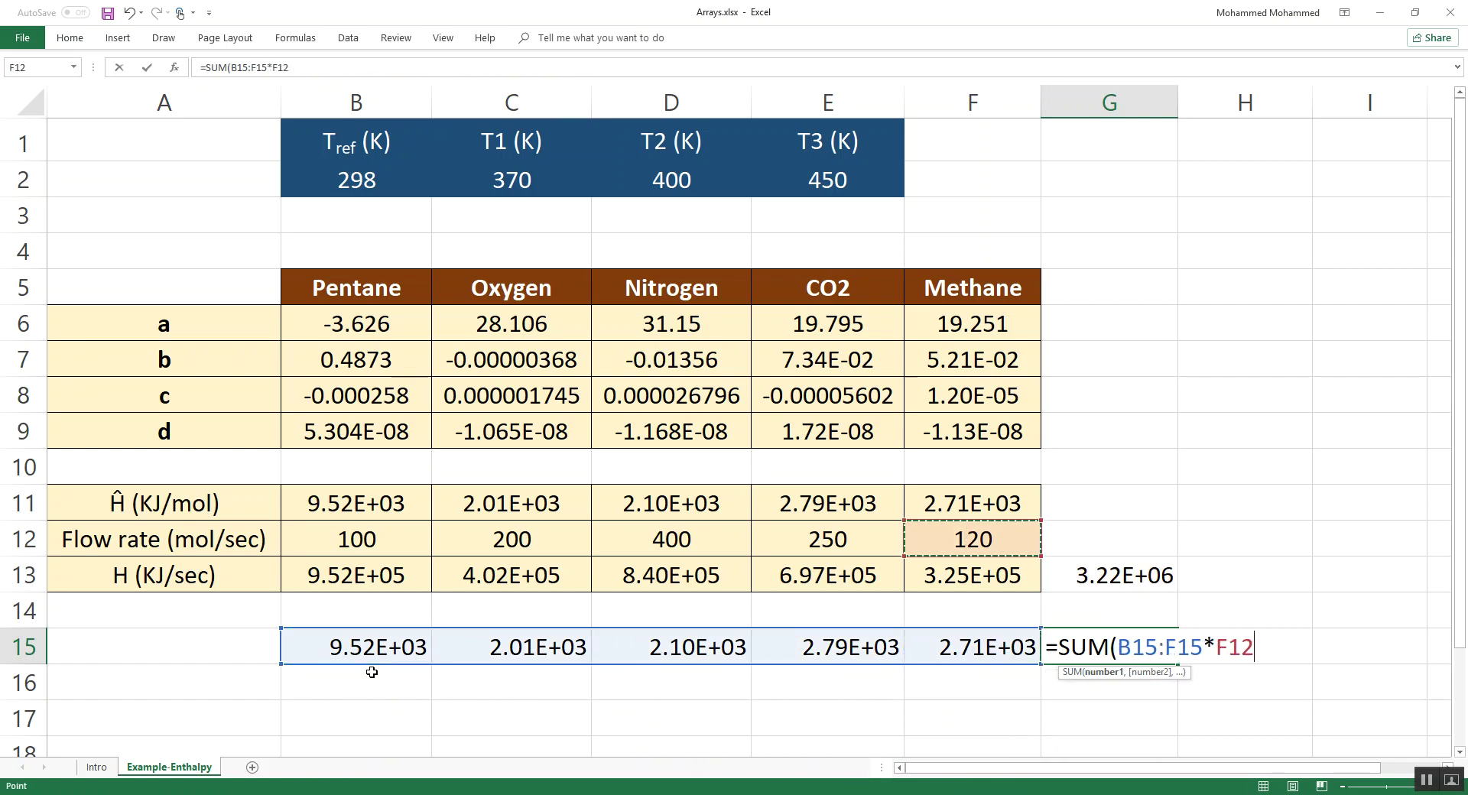
{"action": "key", "text": "ctrl+shift+Left"}
{"action": "key", "text": "shift+Right"}
{"action": "type", "text": ")"}
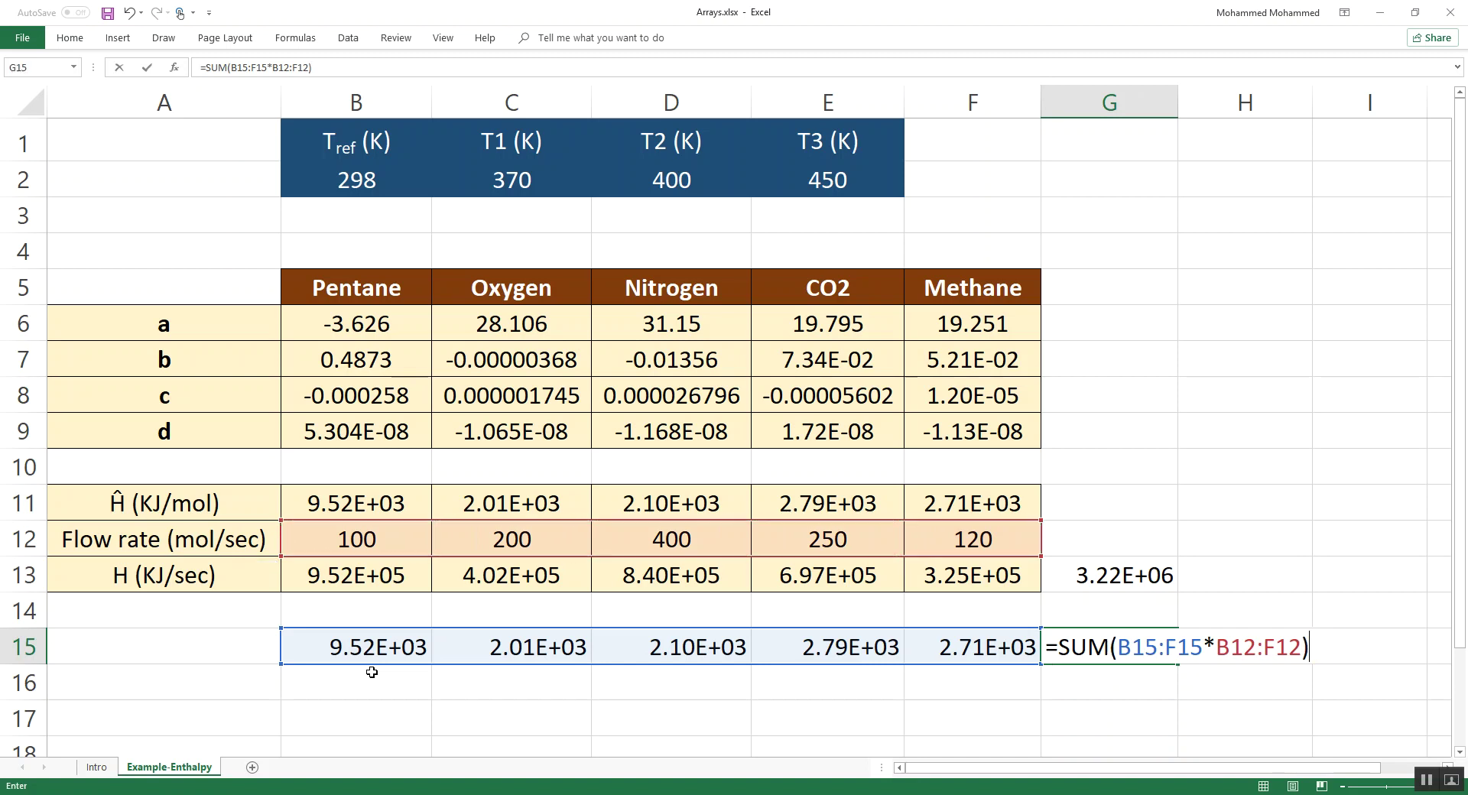
{"action": "key", "text": "ctrl+shift+Return"}
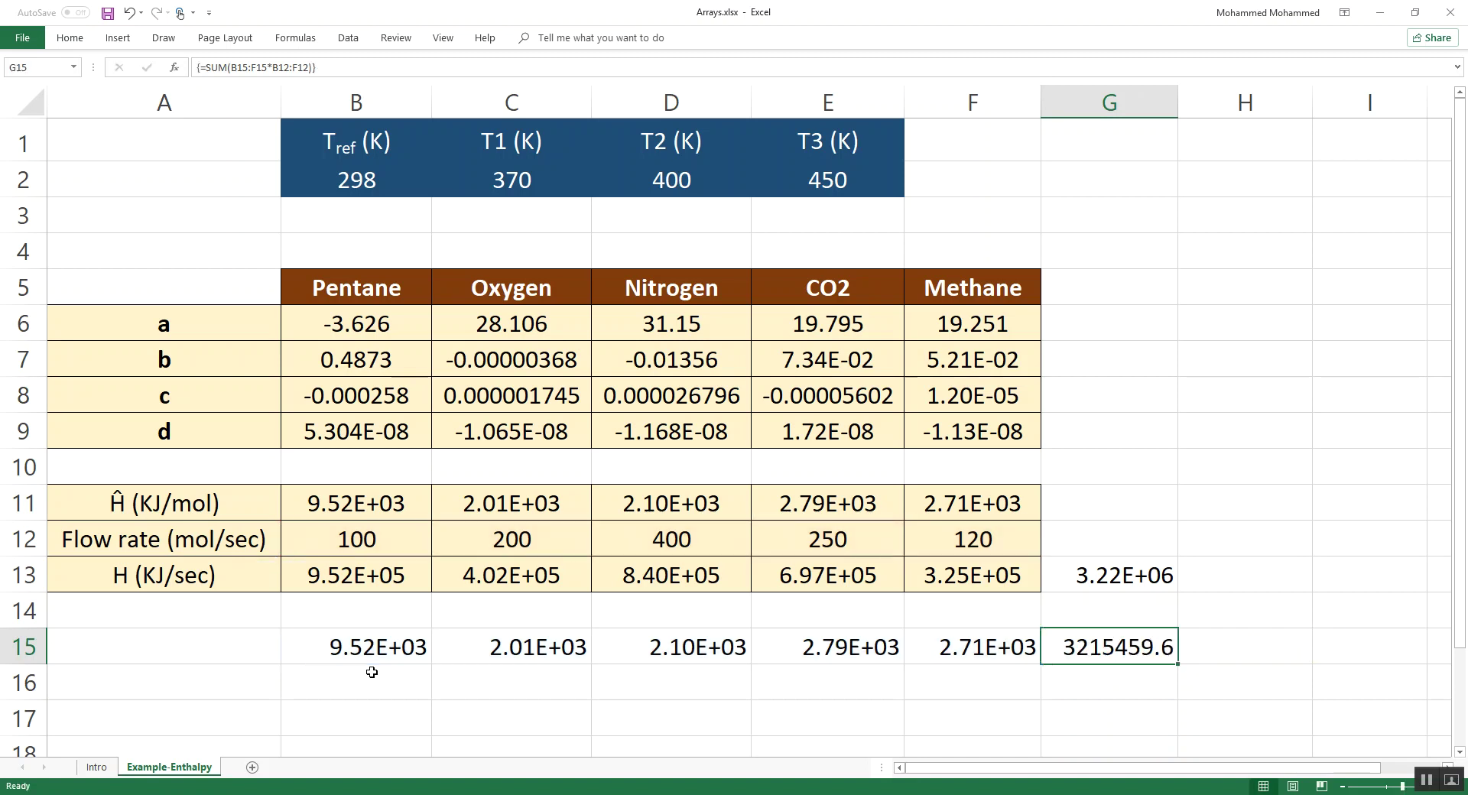
{"action": "key", "text": "ctrl+shift+6"}
Compare the step-by-step calculation block B11:F13 with the array formula row B15:G15
{"action": "key", "text": "Left"}
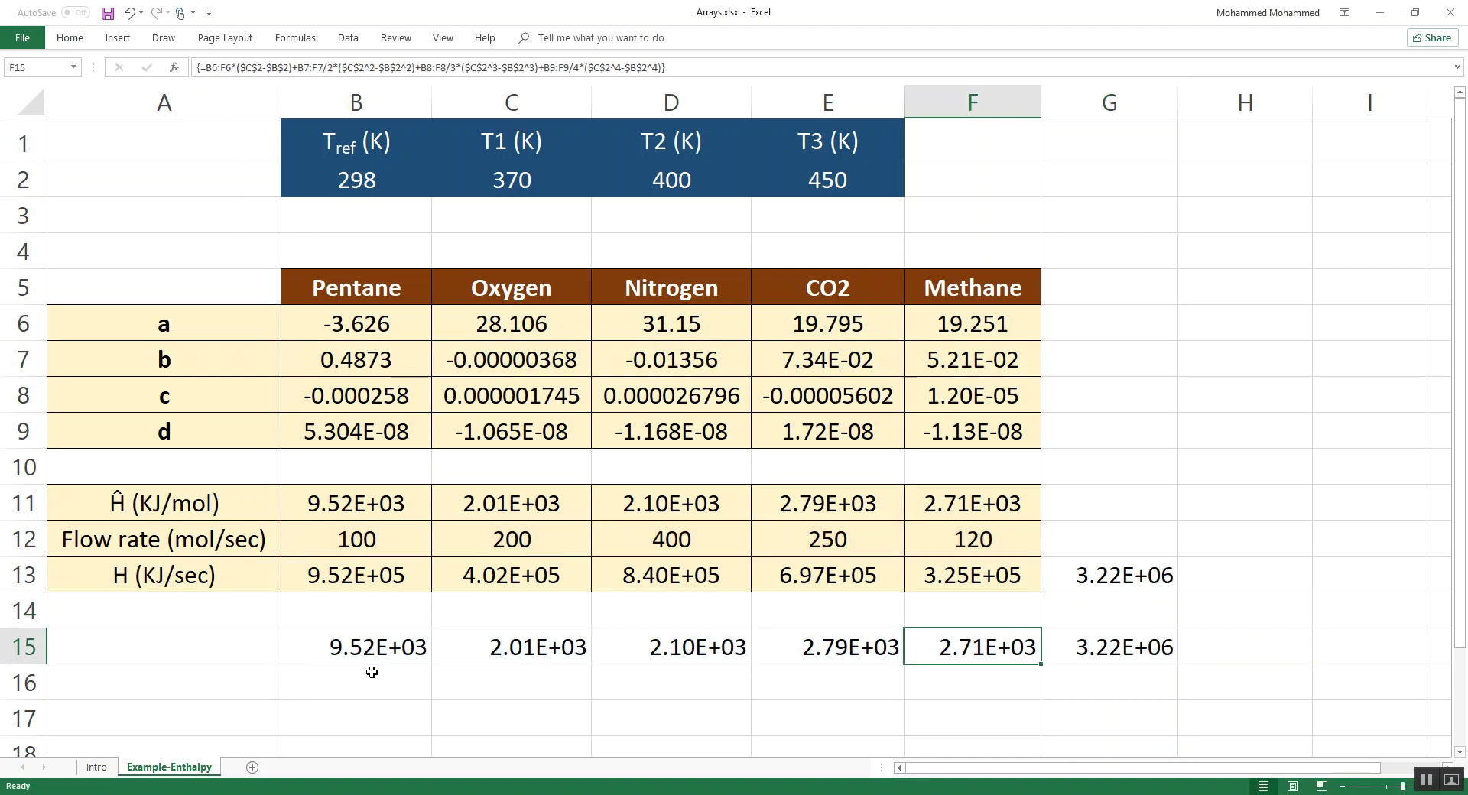
{"action": "key", "text": "Up"}
{"action": "key", "text": "Up"}
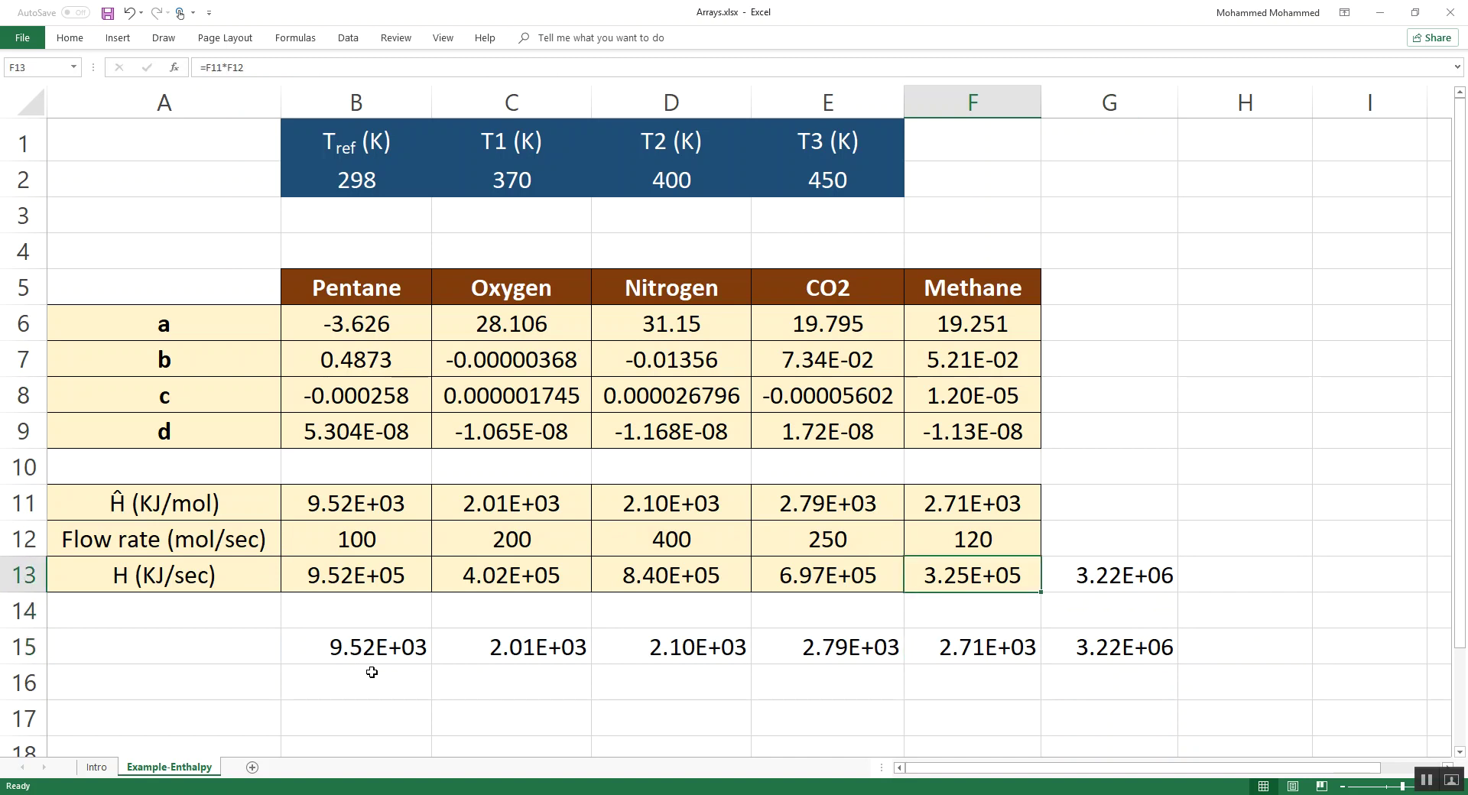
{"action": "key", "text": "ctrl+shift+Up"}
{"action": "key", "text": "ctrl+shift+Left"}
{"action": "key", "text": "shift+Right"}
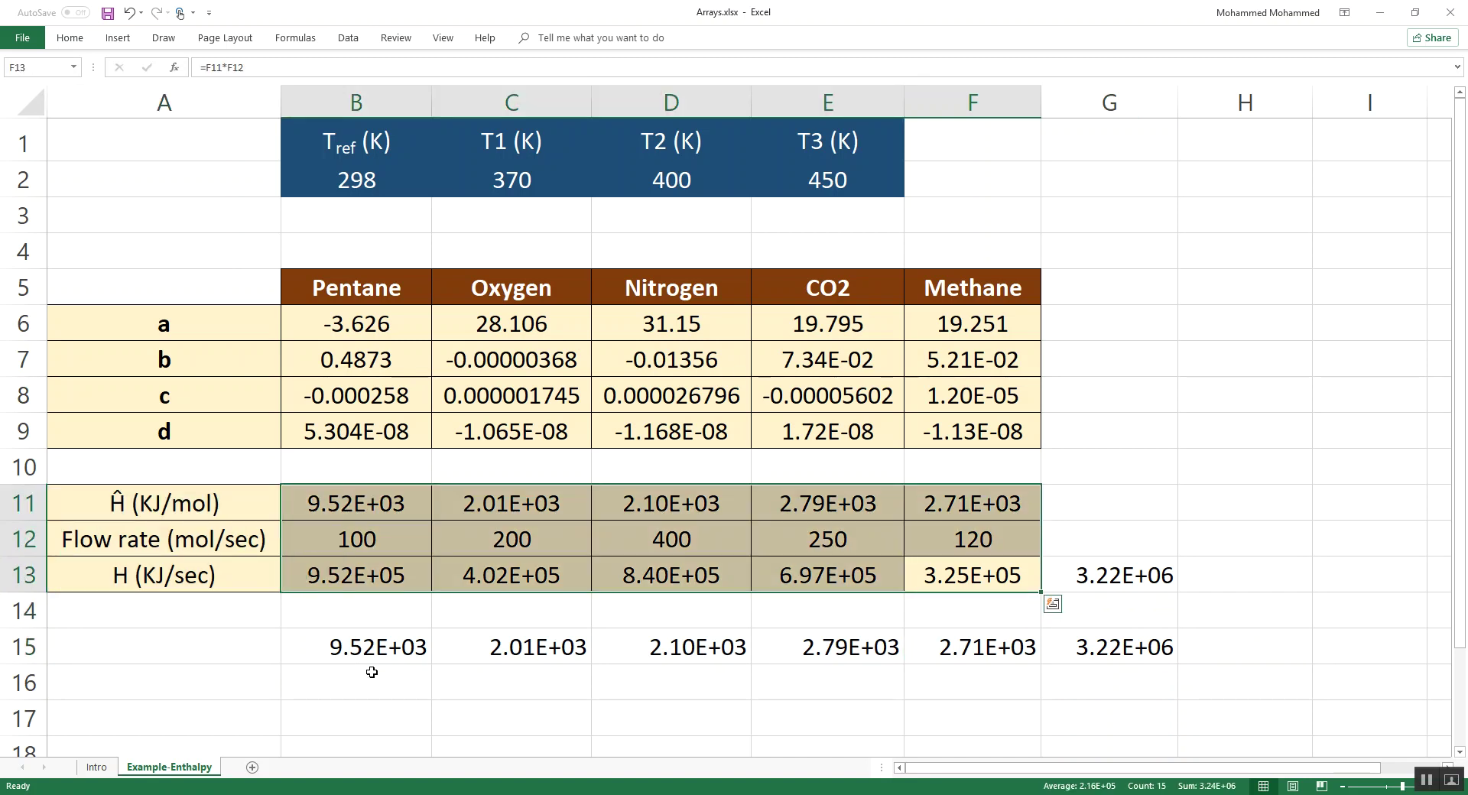
{"action": "key", "text": "Down"}
{"action": "key", "text": "Down"}
{"action": "key", "text": "Left"}
{"action": "key", "text": "Left"}
{"action": "key", "text": "Left"}
{"action": "key", "text": "Left"}
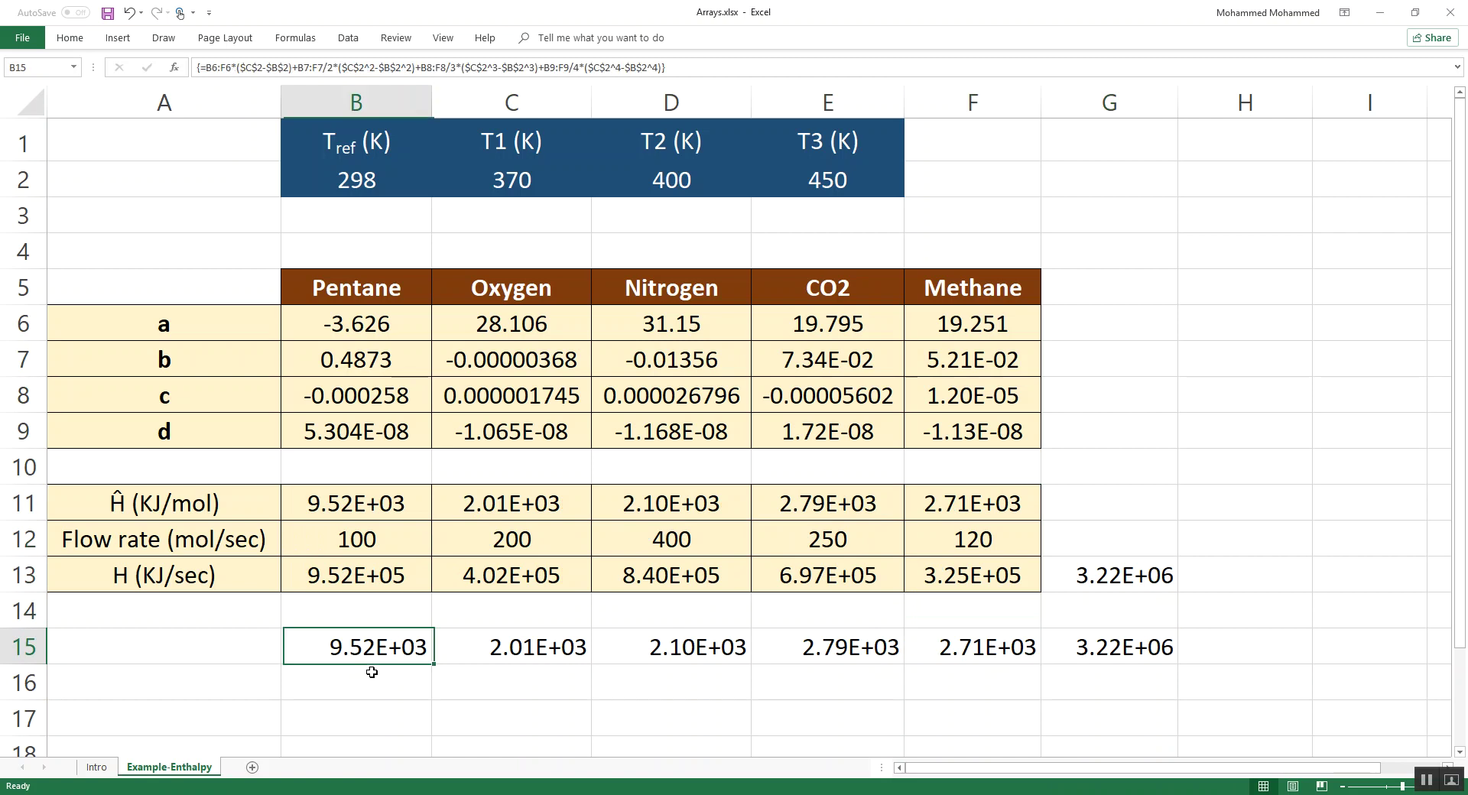
{"action": "key", "text": "ctrl+shift+Right"}
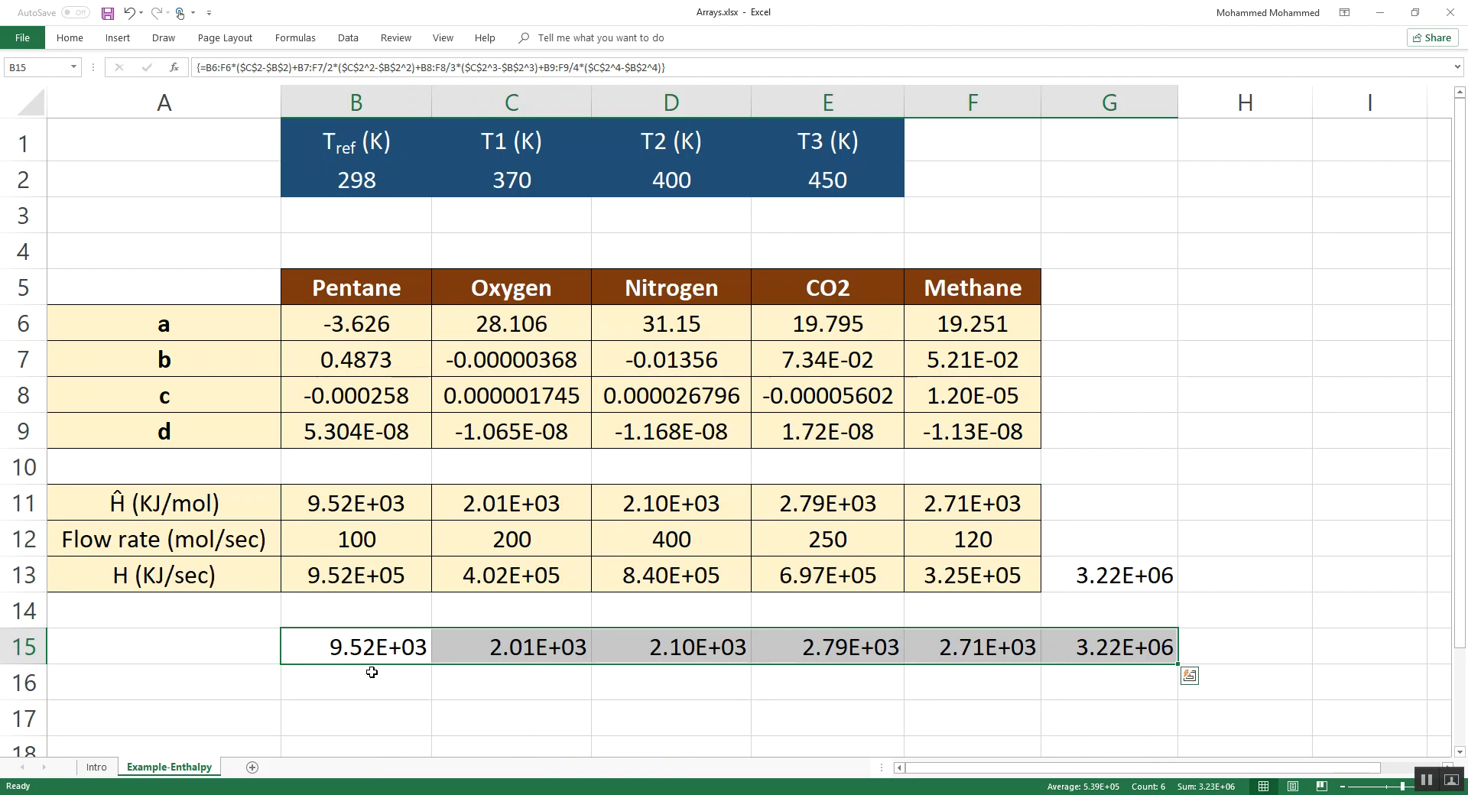
{"action": "left_click", "coordinate": [371, 673]}
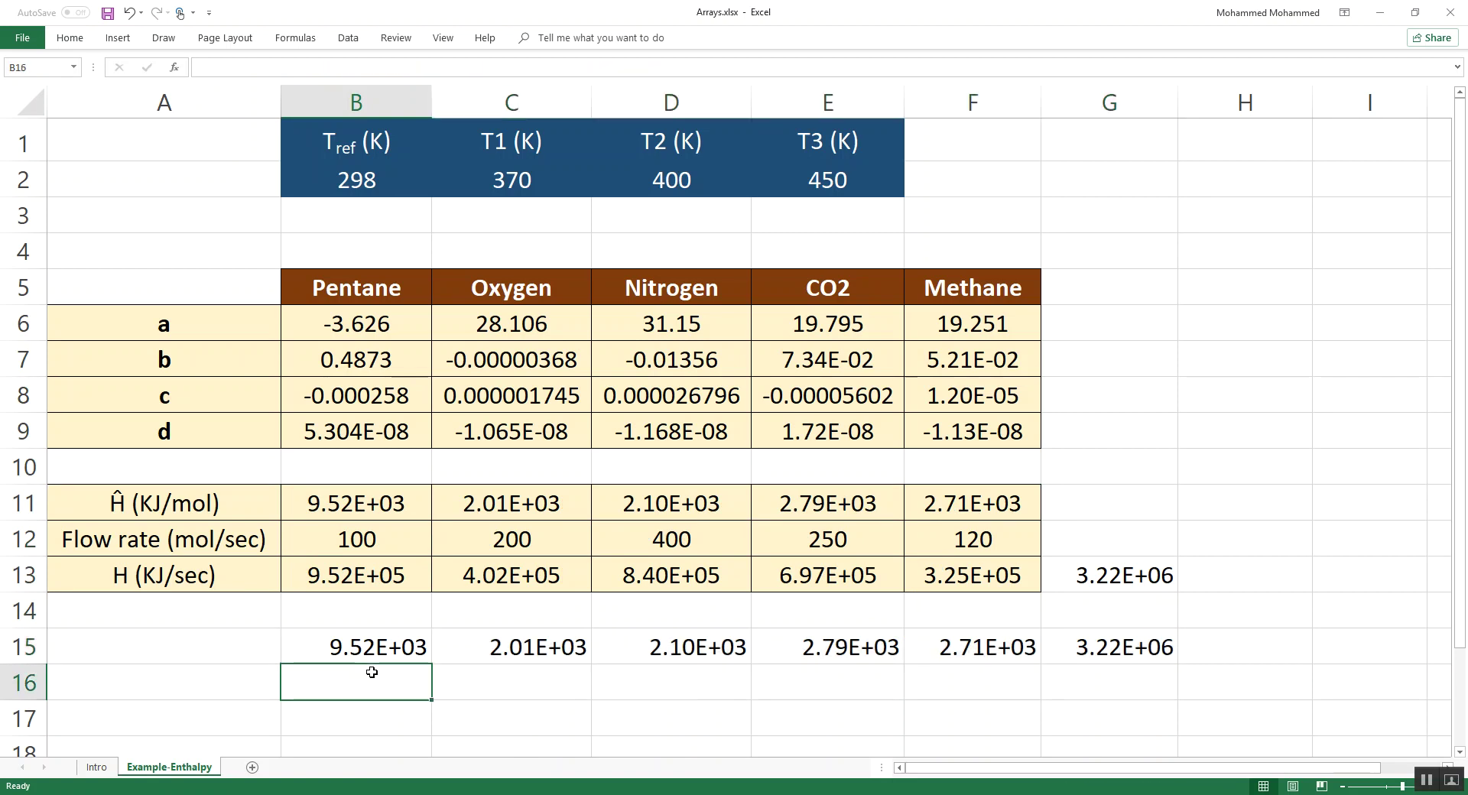
Copy the array formula text from B15 without changing it, and paste it into B17 for editing
{"action": "key", "text": "Up"}
{"action": "key", "text": "F2"}
{"action": "key", "text": "shift+Home"}
{"action": "key", "text": "ctrl+c"}
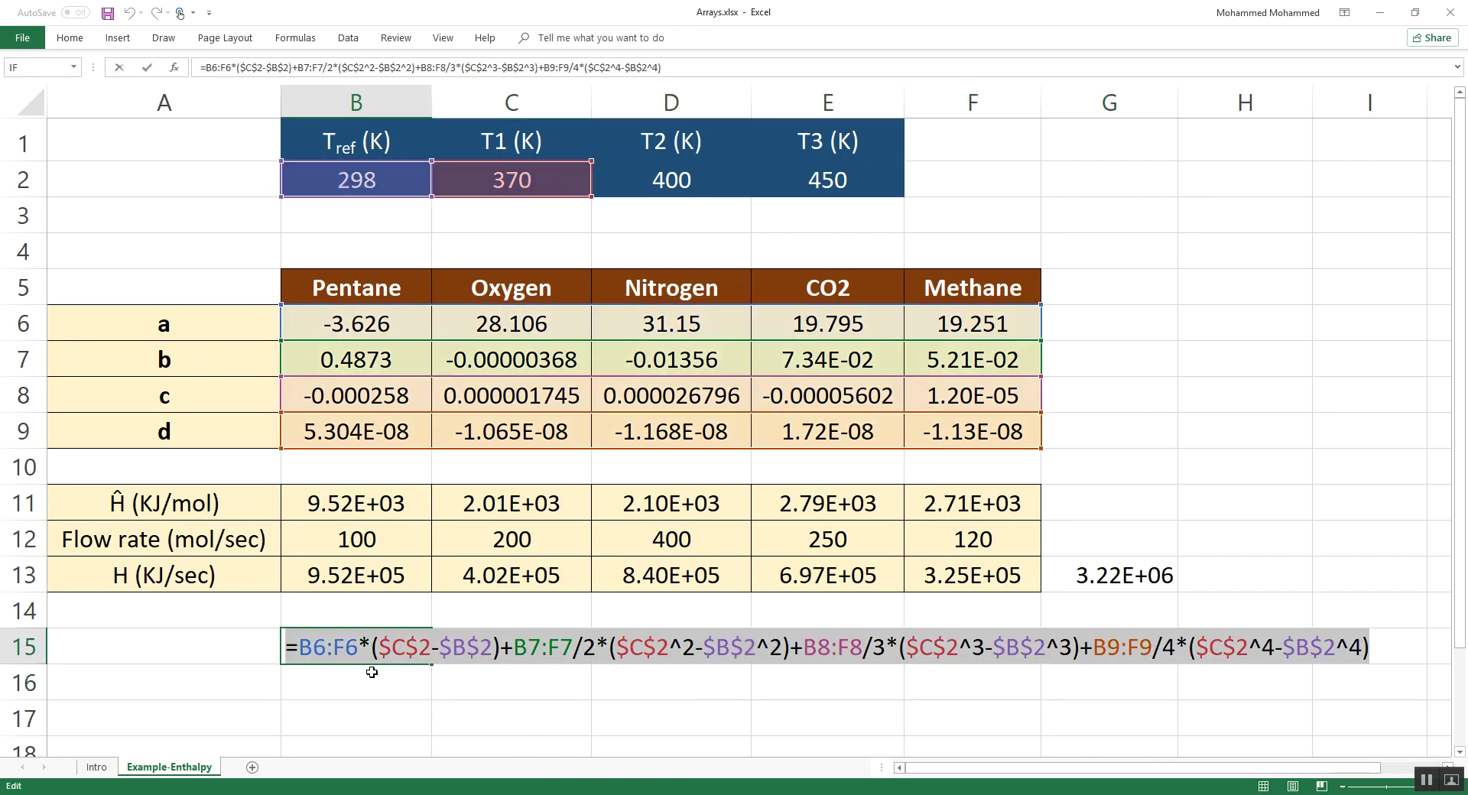
{"action": "key", "text": "Return"}
{"action": "key", "text": "Return"}
{"action": "key", "text": "Escape"}
{"action": "left_click", "coordinate": [371, 672]}
{"action": "key", "text": "Down"}
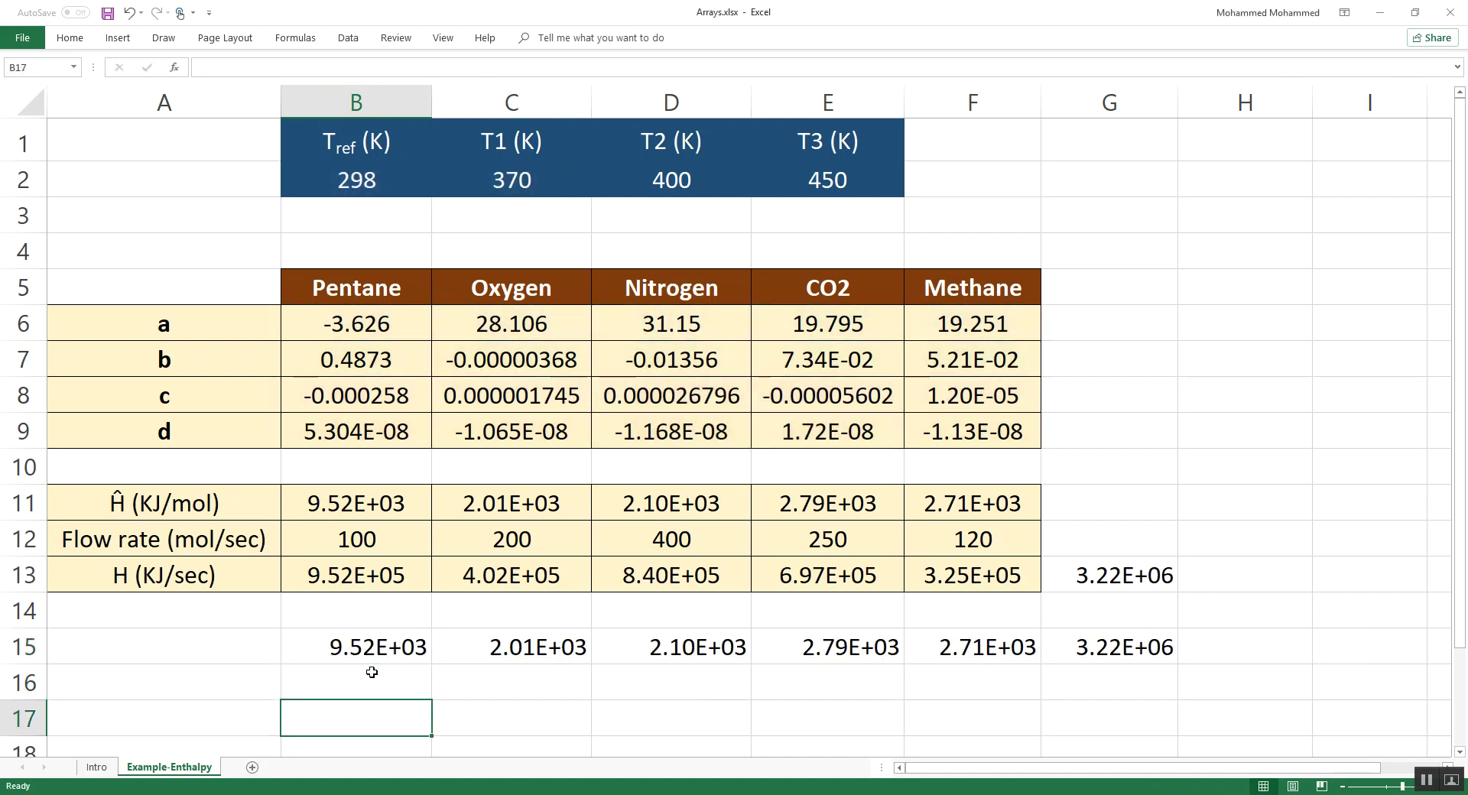
{"action": "key", "text": "F2"}
{"action": "key", "text": "ctrl+v"}
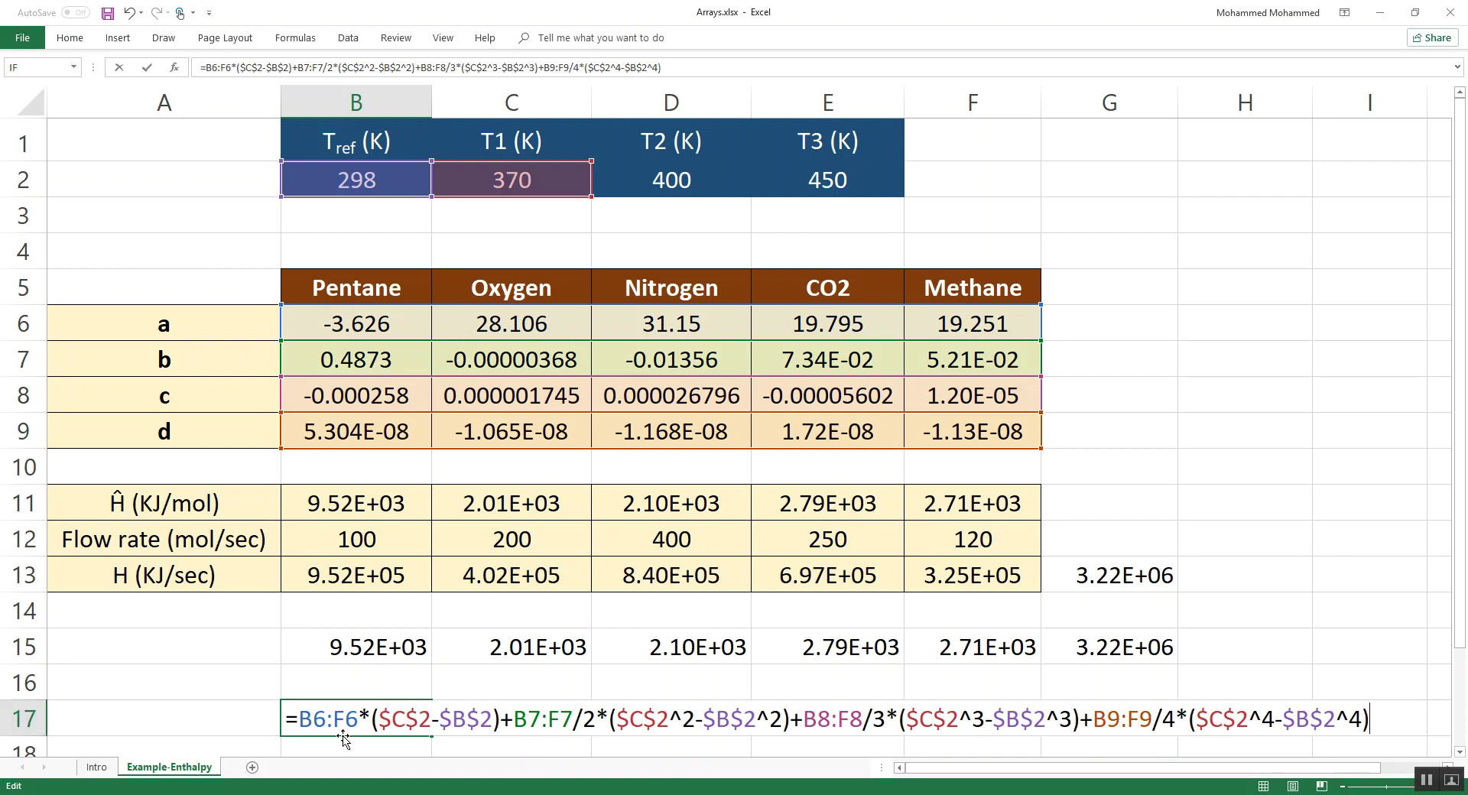
Wrap the B17 expression in SUM with an inner pair of parentheses, and multiply it by the flow rates B12:F12
{"action": "left_click", "coordinate": [300, 717]}
{"action": "type", "text": "SUM(("}
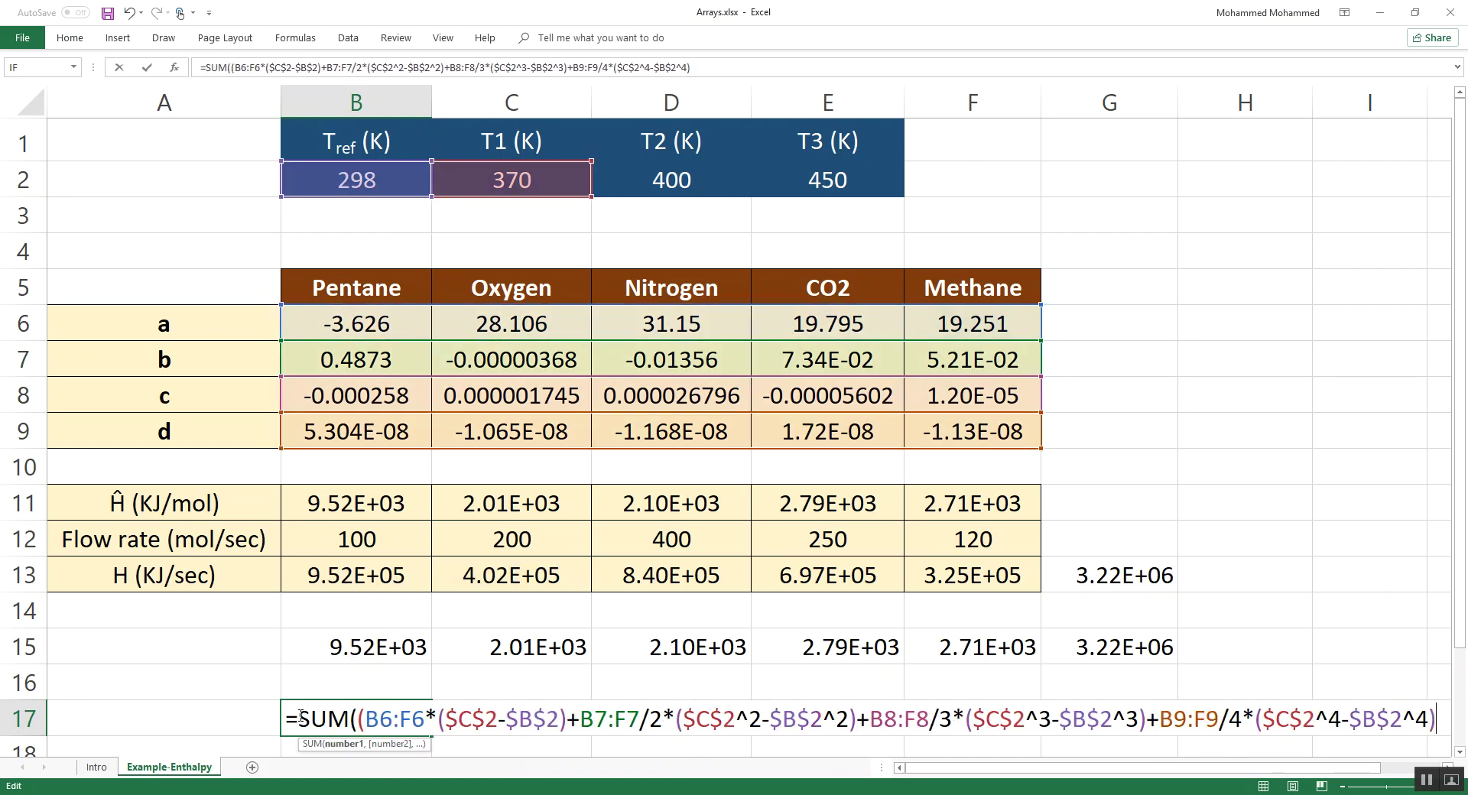
{"action": "key", "text": "End"}
{"action": "type", "text": ")"}
{"action": "type", "text": "*"}
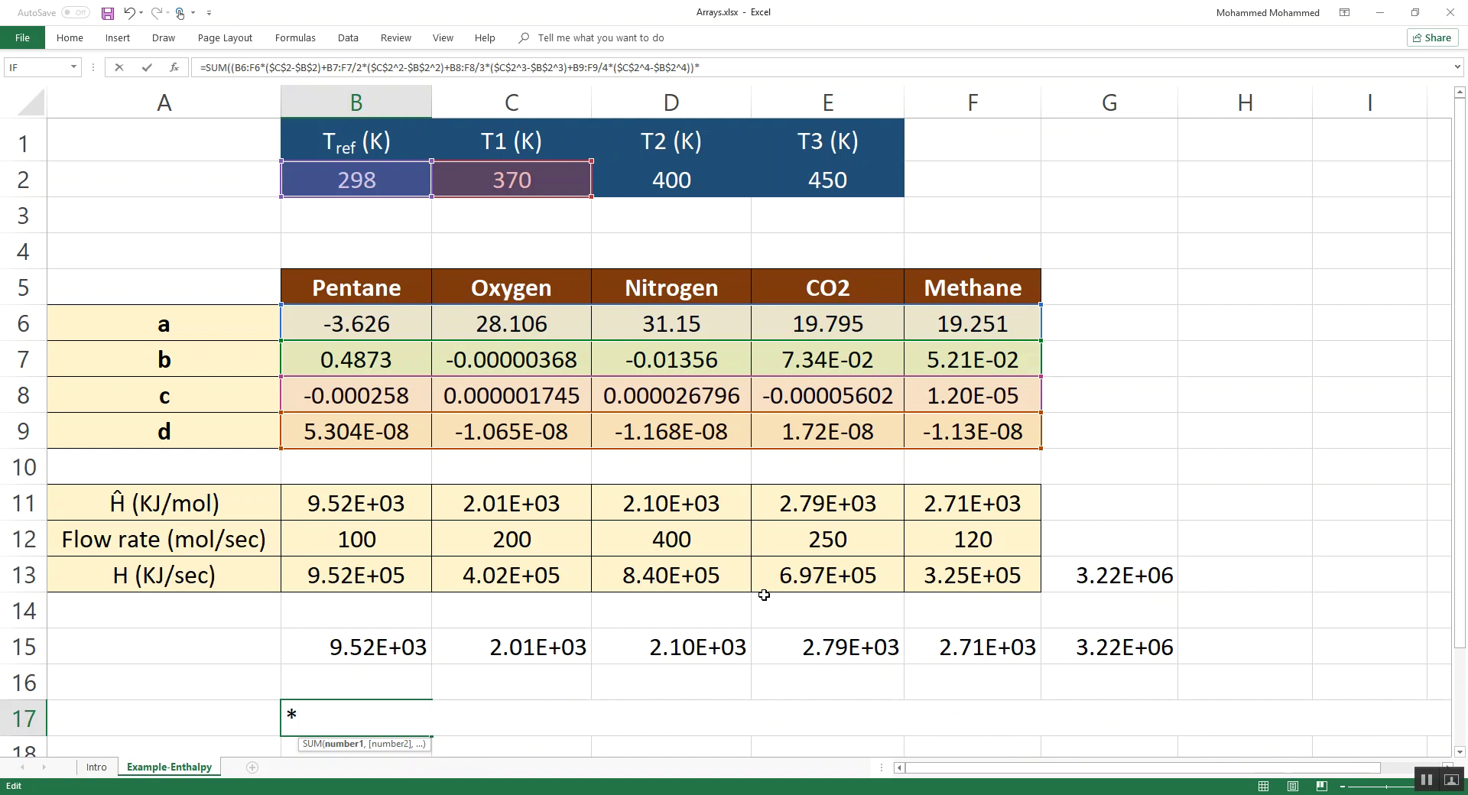
{"action": "left_click_drag", "start_coordinate": [353, 532], "coordinate": [940, 540]}
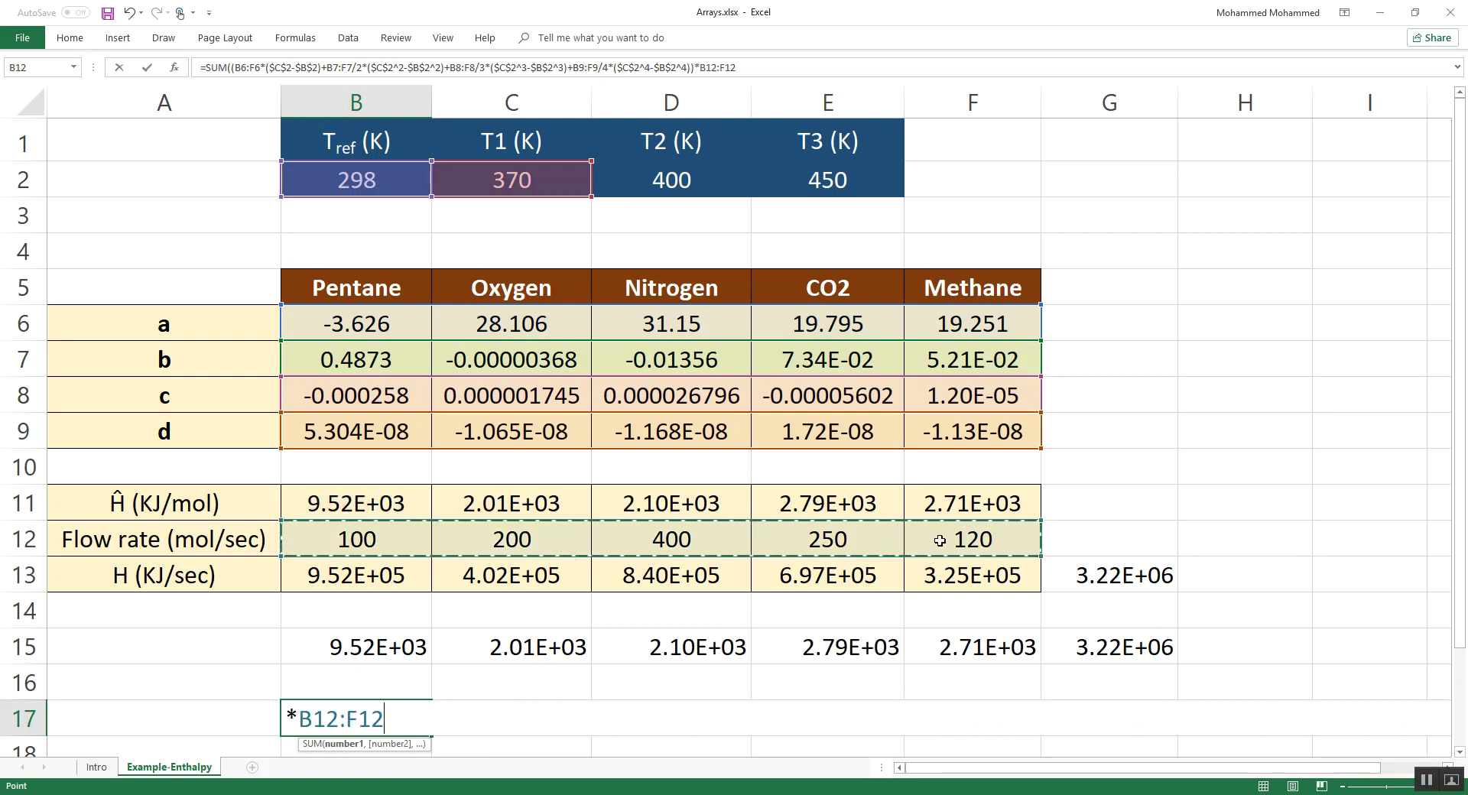
Enclose B12:F12 in parentheses, close the SUM, enter B17 as an array formula and format it in scientific notation
{"action": "type", "text": ")"}
{"action": "key", "text": "F2"}
{"action": "key", "text": "Left"}
{"action": "key", "text": "Left"}
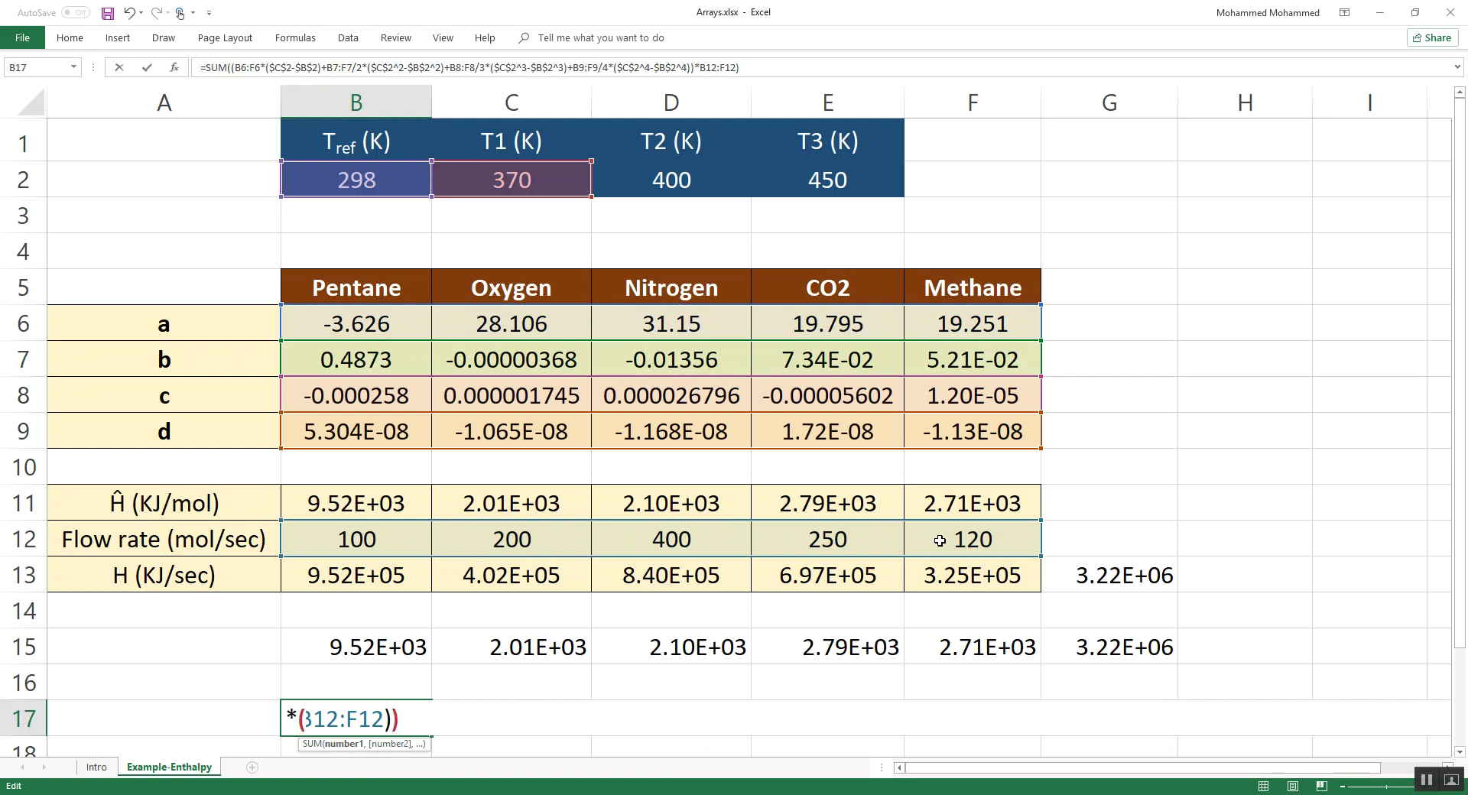
{"action": "type", "text": "("}
{"action": "key", "text": "End"}
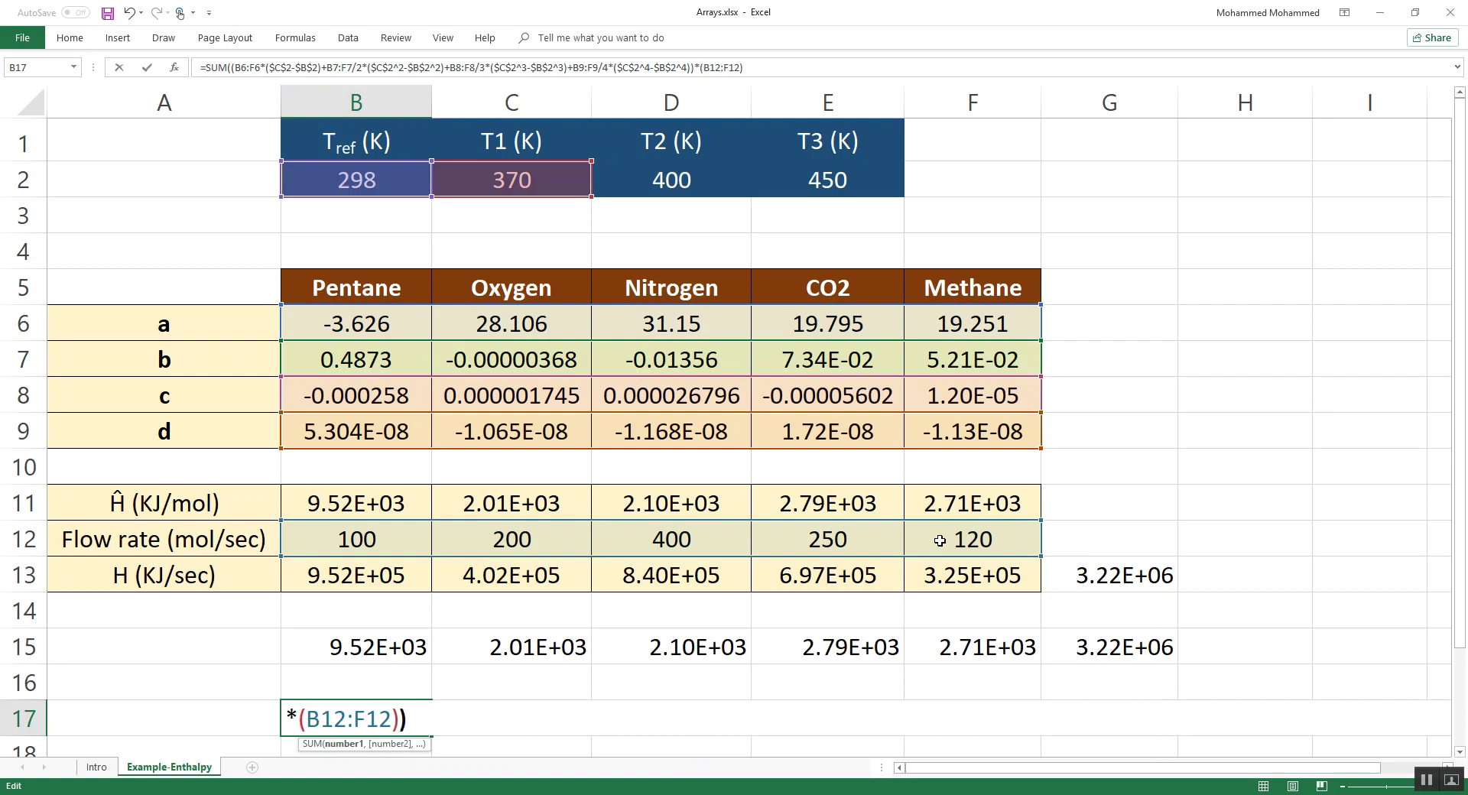
{"action": "type", "text": ")"}
{"action": "key", "text": "ctrl+shift+Return"}
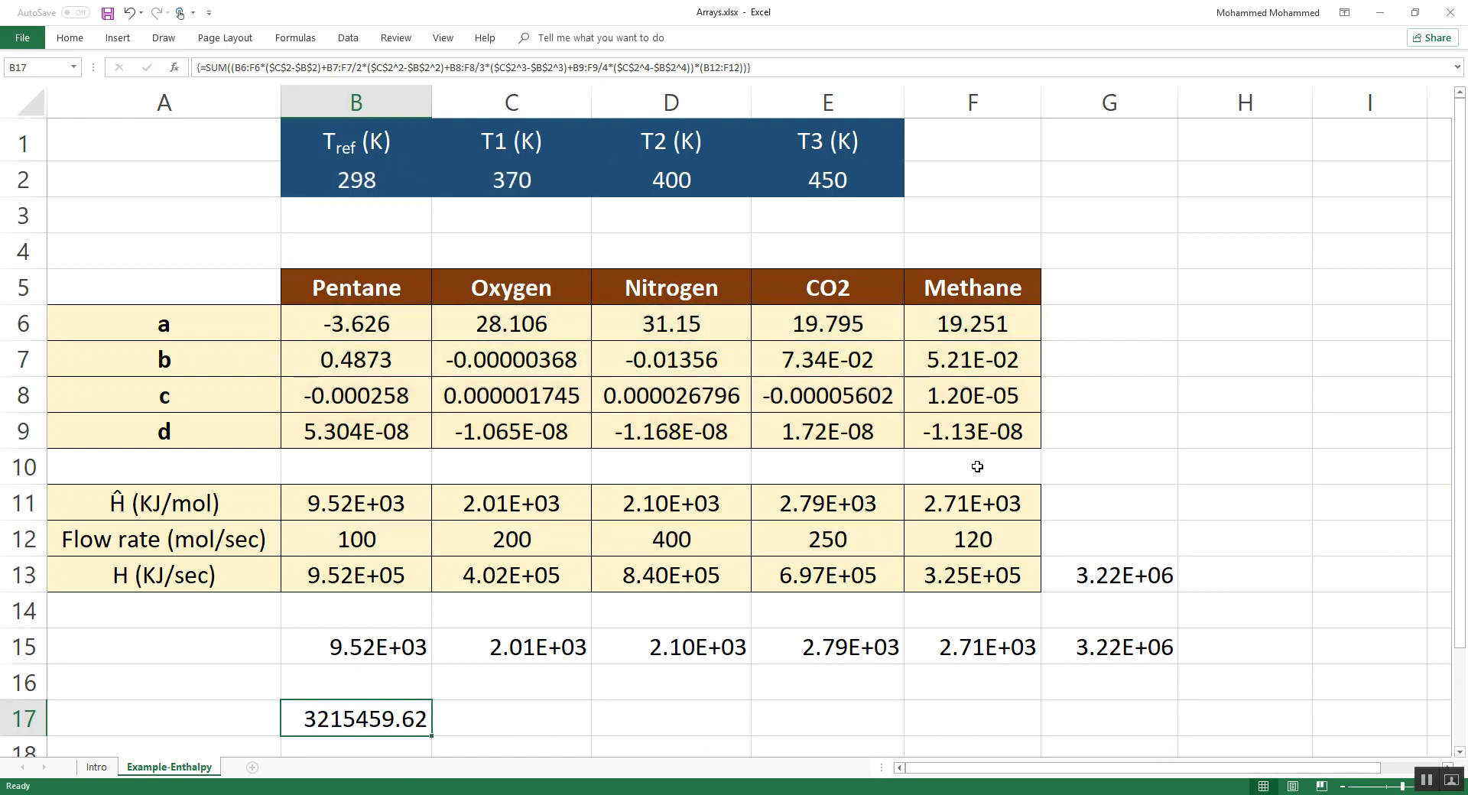
{"action": "key", "text": "ctrl+shift+6"}
Zoom the sheet out until the whole B17 formula fits in view, and open it for inspection
{"action": "key", "text": "F2"}
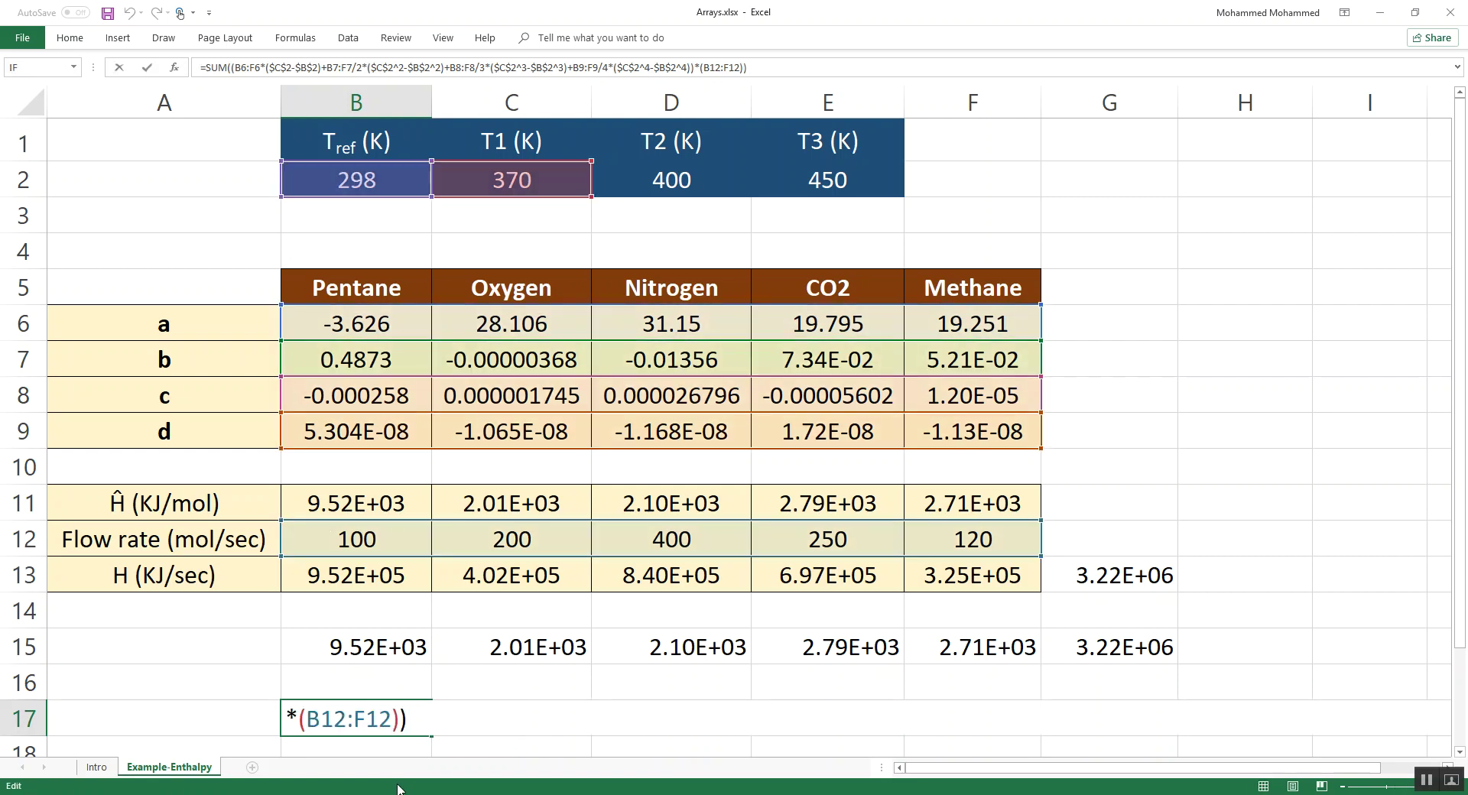
{"action": "key", "text": "ctrl+shift+Return"}
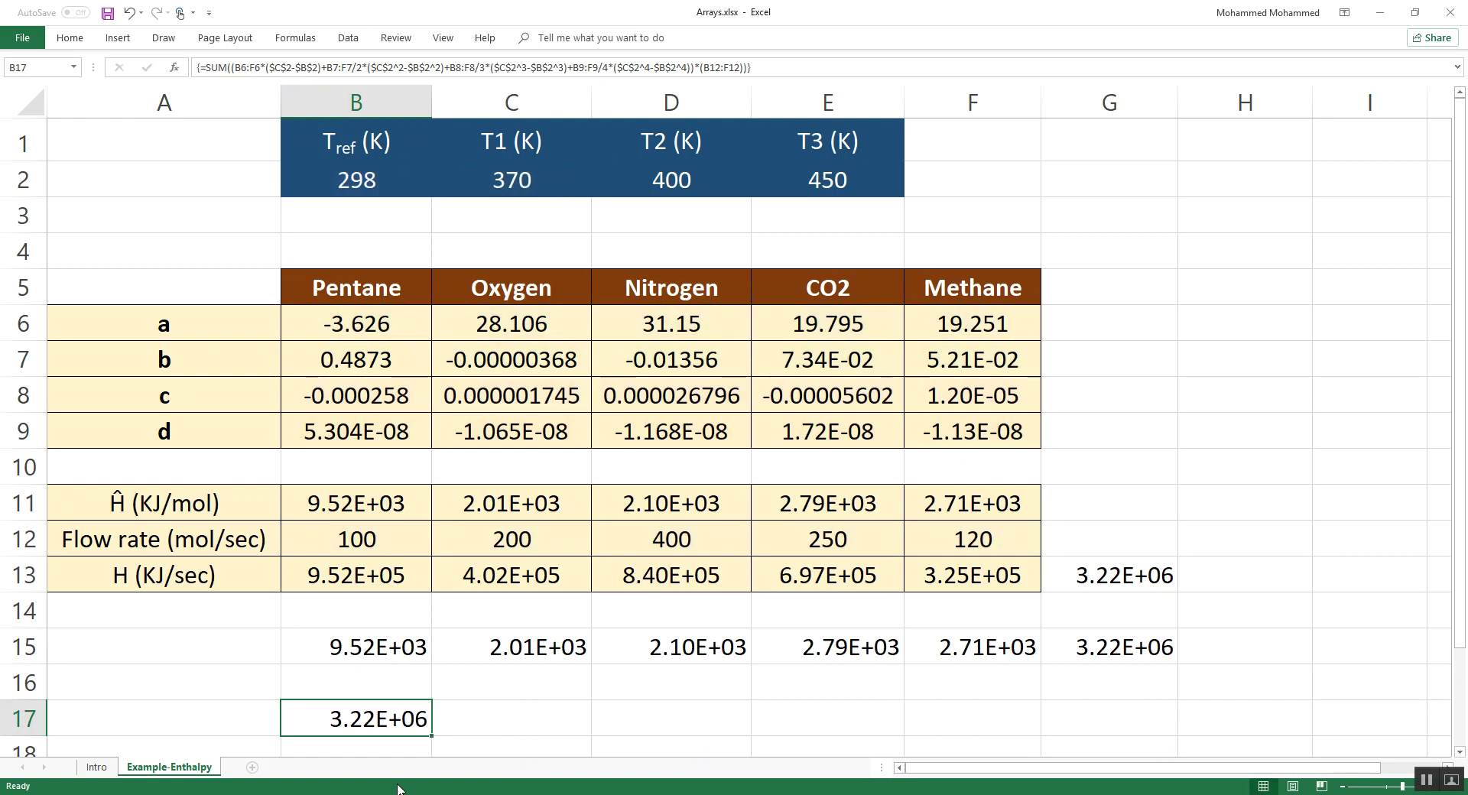
{"action": "left_click", "coordinate": [1343, 786]}
{"action": "key", "text": "F2"}
{"action": "key", "text": "ctrl+shift+Return"}
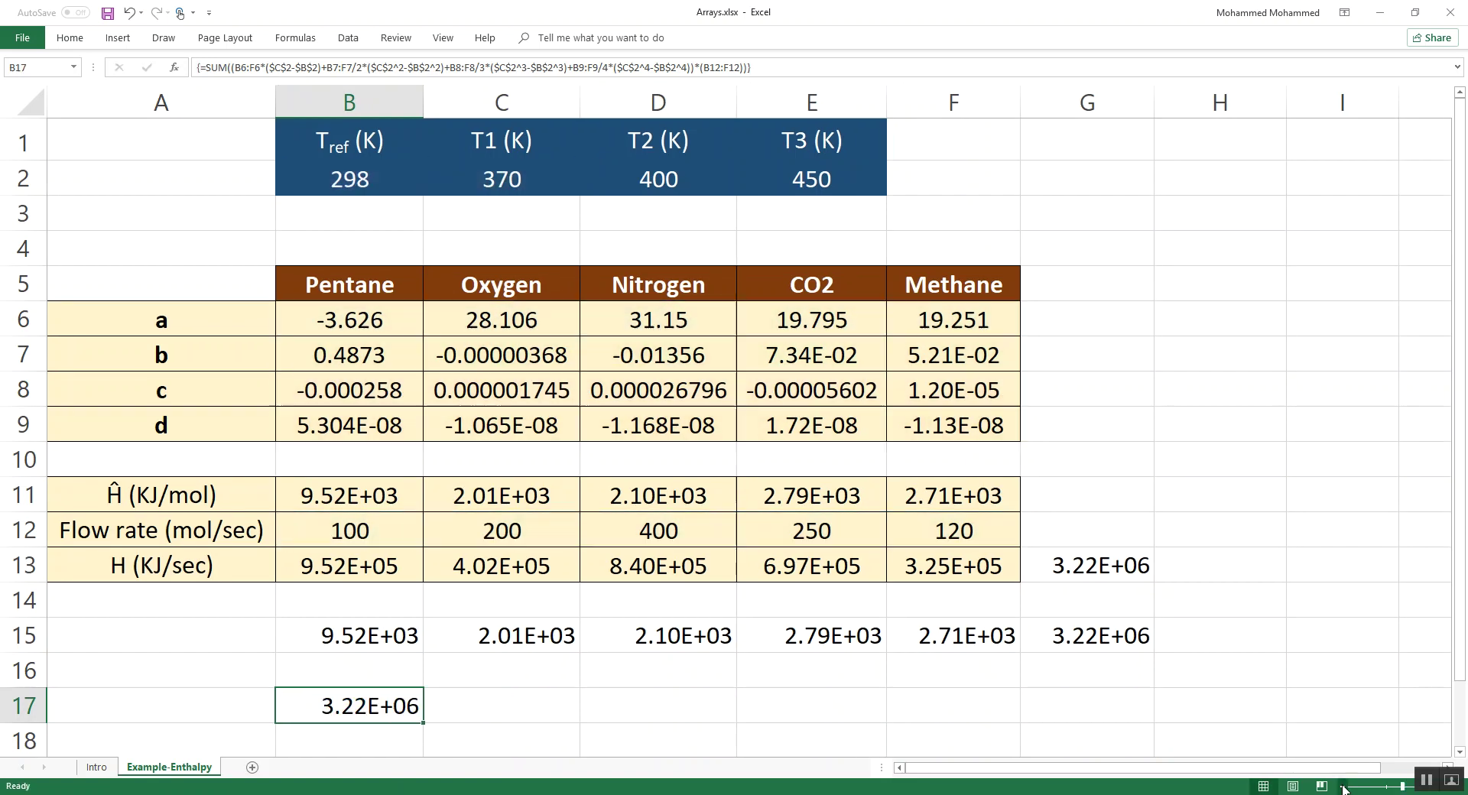
{"action": "left_click", "coordinate": [1343, 786]}
{"action": "left_click", "coordinate": [1343, 786]}
{"action": "key", "text": "F2"}
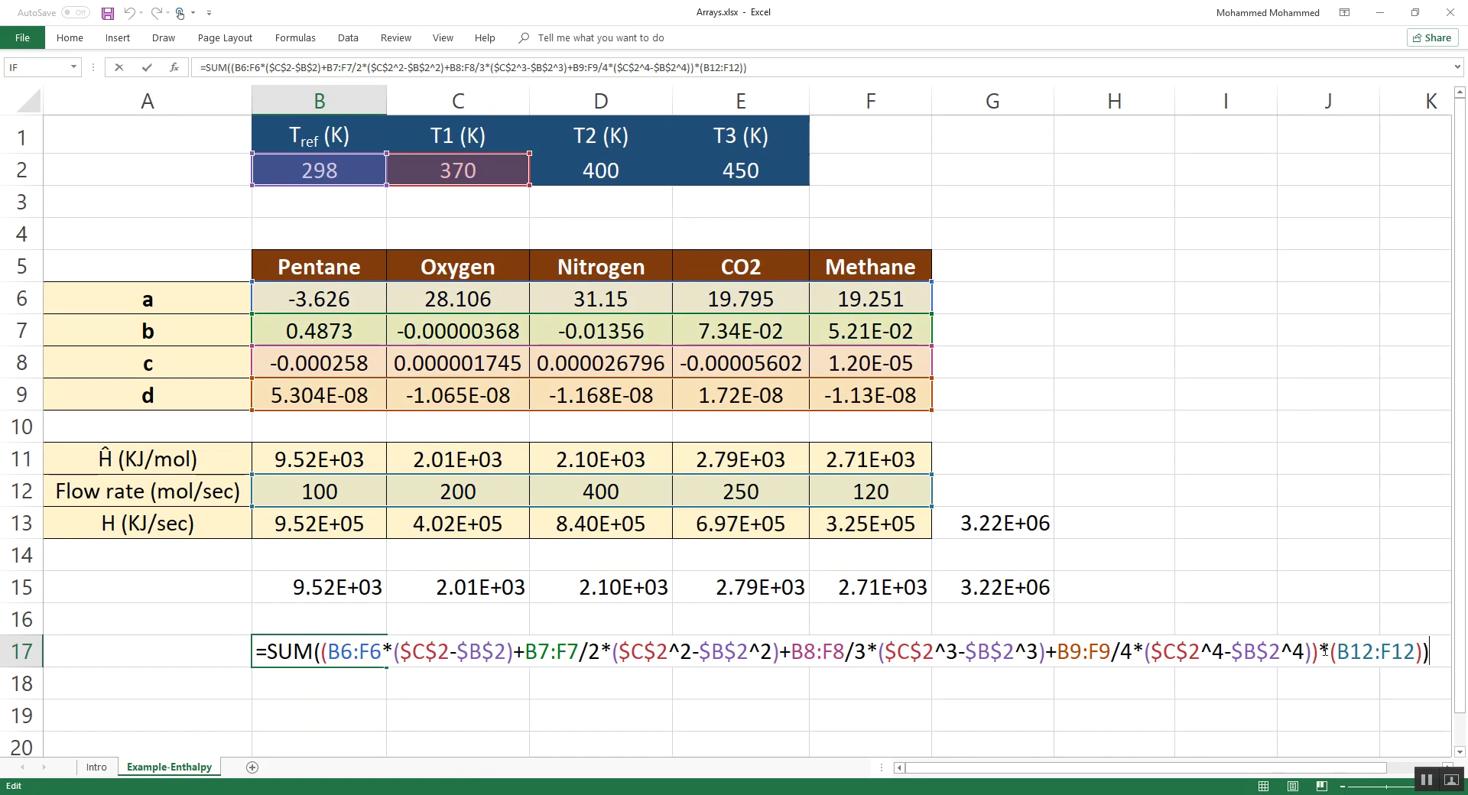
Examine the B17 formula's parenthesised enthalpy expression over B6:F9 and its multiplication by the flow rates in B12:F12
{"action": "left_click", "coordinate": [320, 651]}
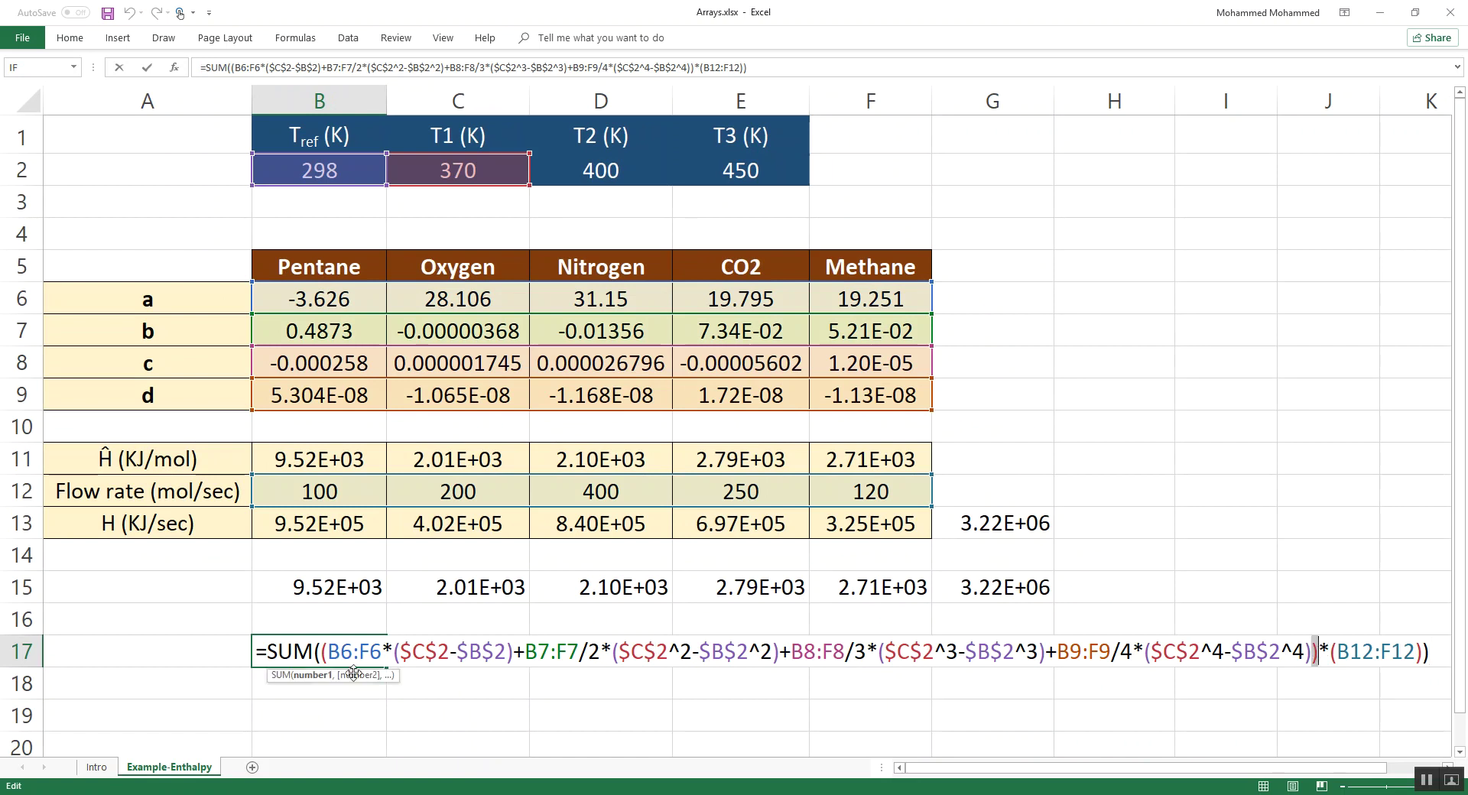
{"action": "left_click_drag", "start_coordinate": [321, 652], "coordinate": [1244, 652]}
{"action": "key", "text": "shift+Right"}
{"action": "key", "text": "shift+Right"}
{"action": "key", "text": "shift+Right"}
{"action": "key", "text": "shift+Right"}
{"action": "key", "text": "shift+Right"}
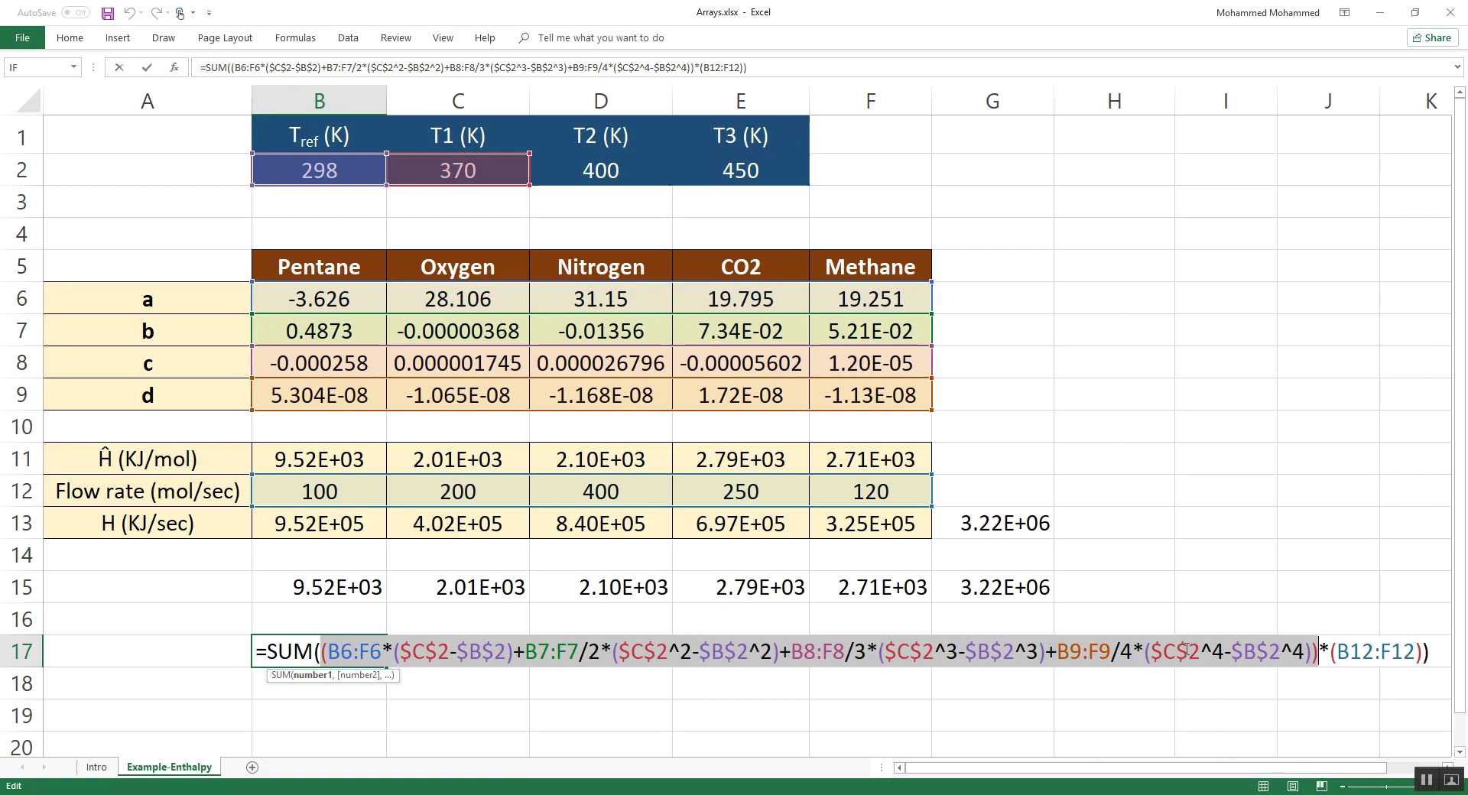
{"action": "key", "text": "Right"}
{"action": "key", "text": "shift+Right"}
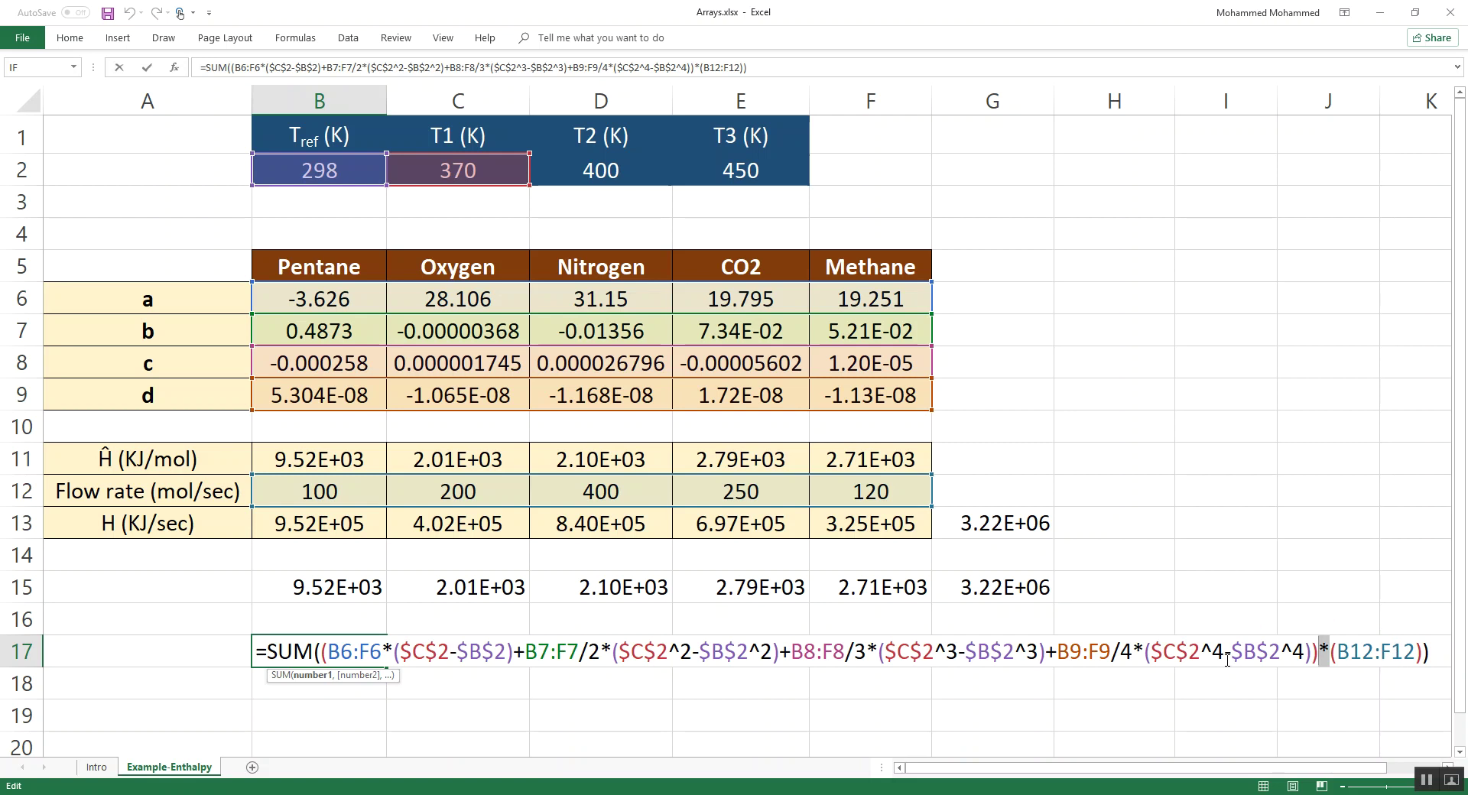
{"action": "left_click", "coordinate": [1326, 658]}
Enter B17 as an ordinary formula, try clearing B15:G15, and undo the clearing
{"action": "key", "text": "Return"}
{"action": "key", "text": "Up"}
{"action": "key", "text": "Up"}
{"action": "key", "text": "Up"}
{"action": "key", "text": "ctrl+shift+Right"}
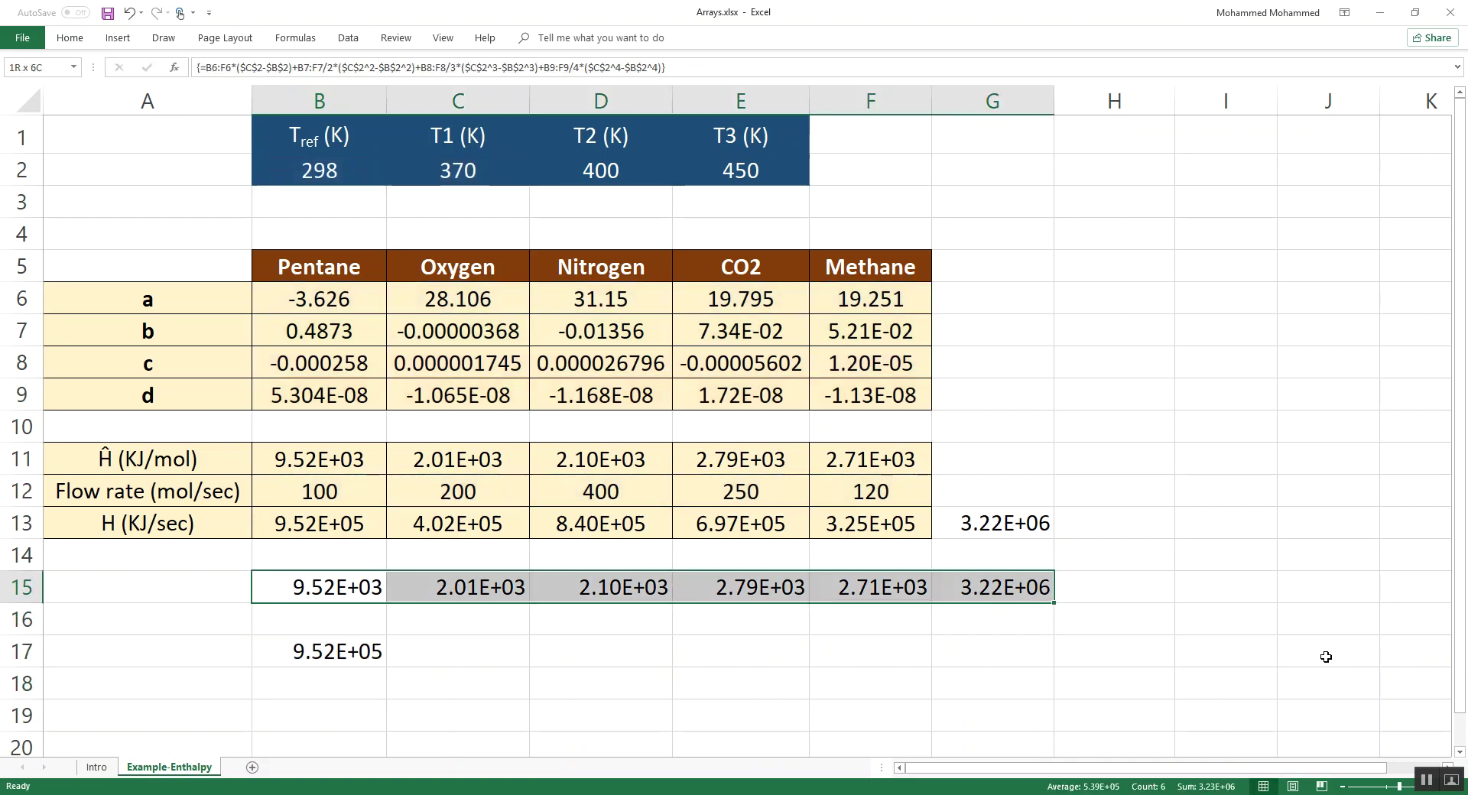
{"action": "key", "text": "Delete"}
{"action": "key", "text": "ctrl+z"}
Re-enter the existing SUM expression in B17 as an array formula
{"action": "key", "text": "Down"}
{"action": "key", "text": "Down"}
{"action": "key", "text": "F2"}
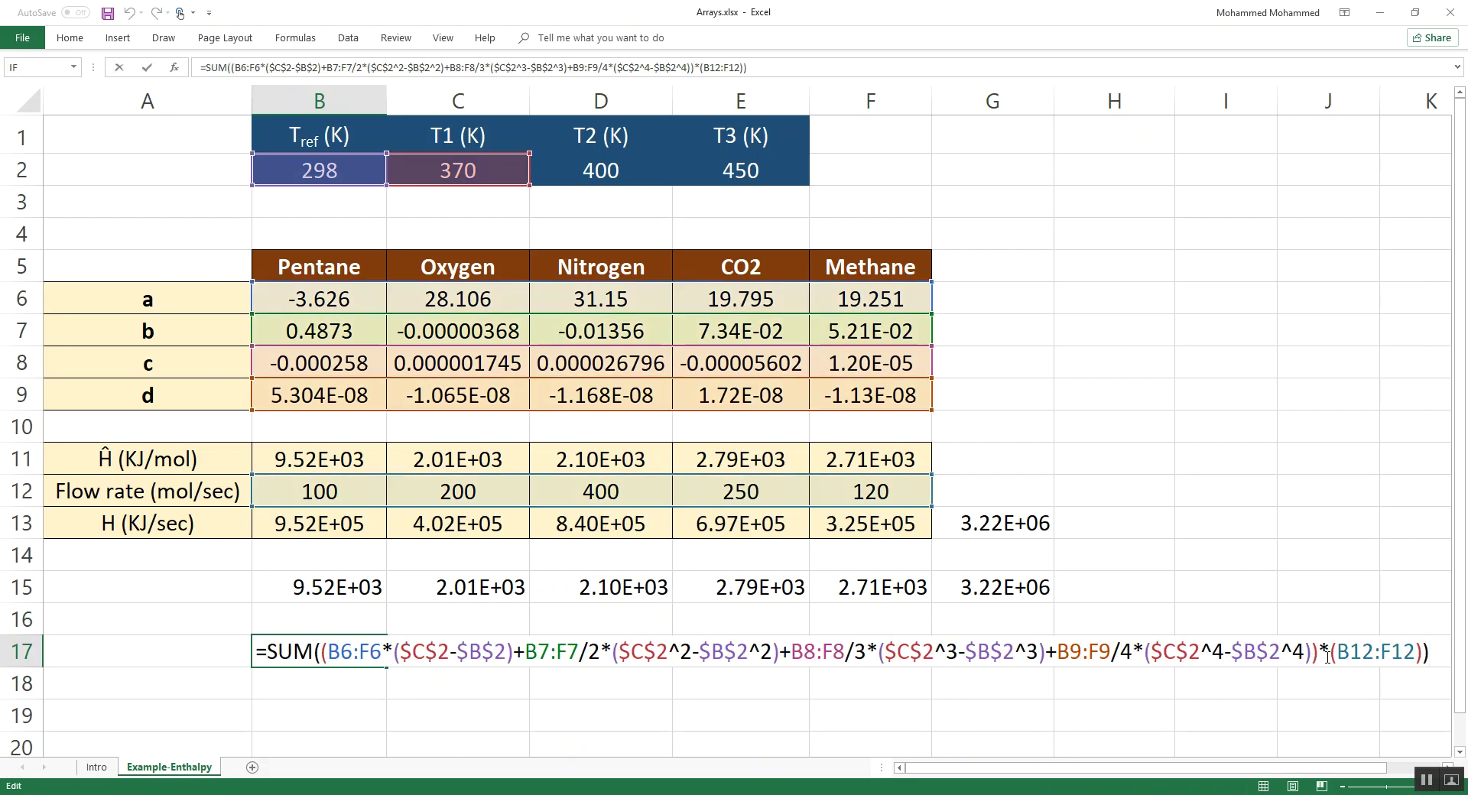
{"action": "key", "text": "ctrl+shift+Return"}
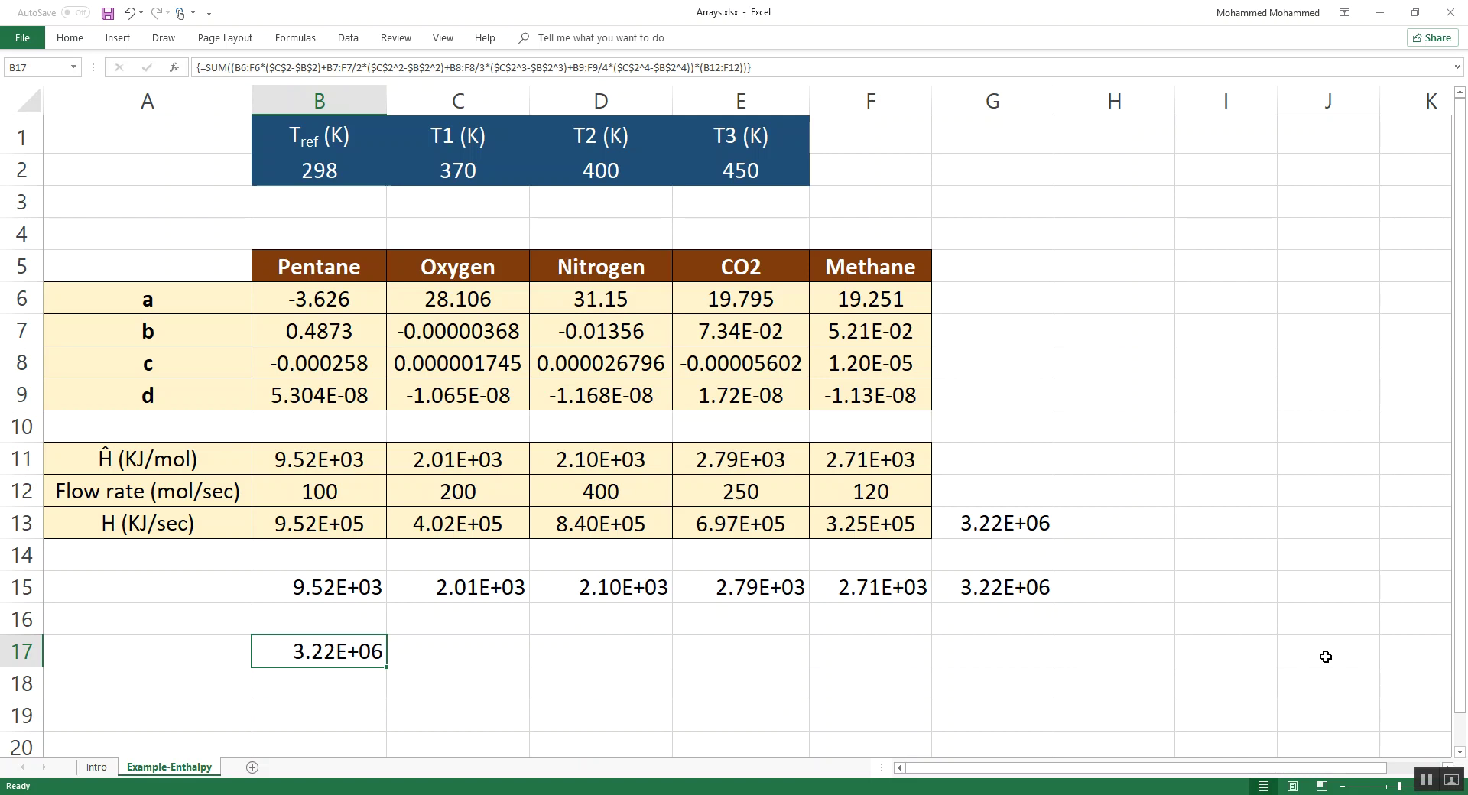
{"action": "key", "text": "F2"}
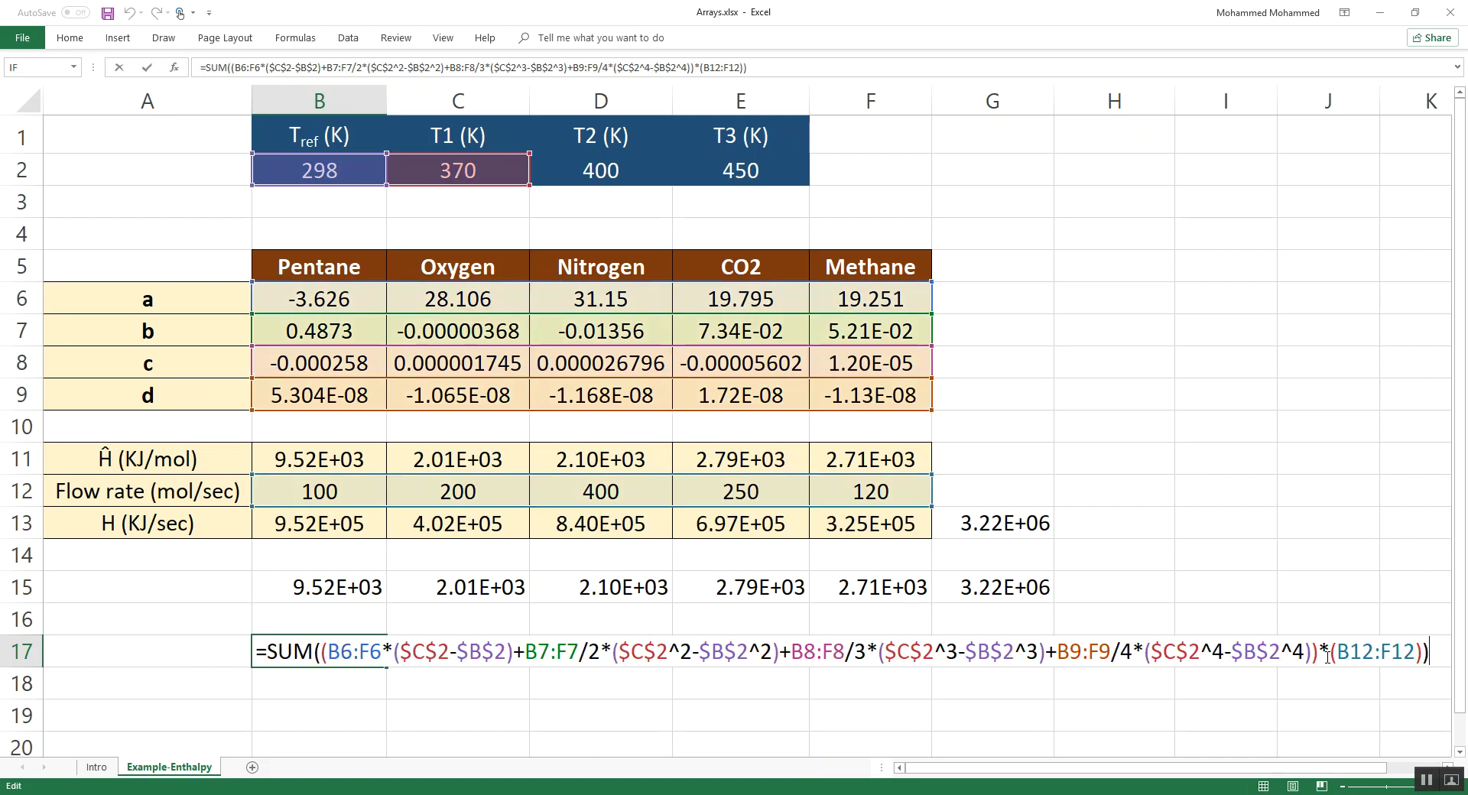
{"action": "key", "text": "ctrl+shift+Return"}
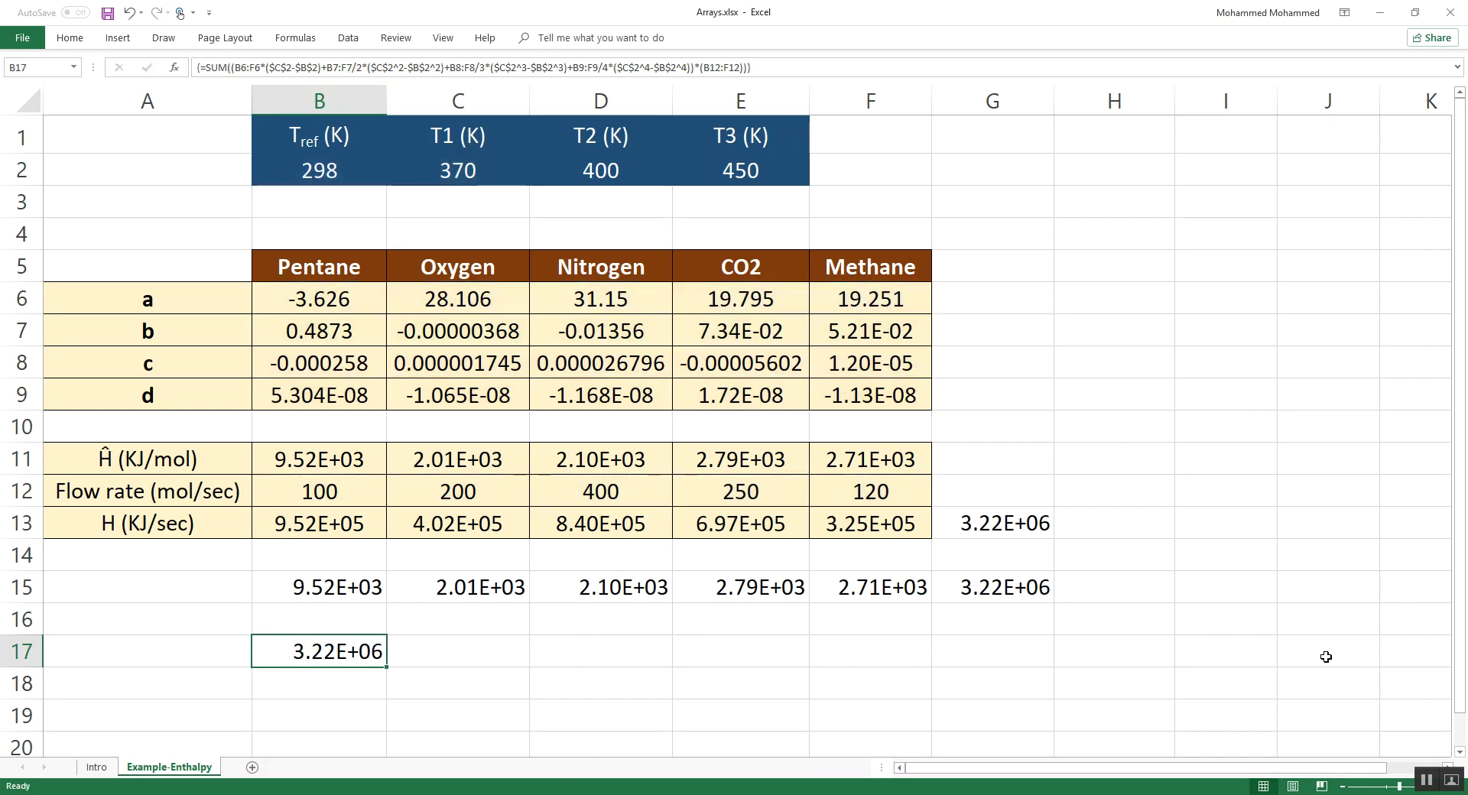
Clear the intermediate array results and their sum from B15:G15
{"action": "left_click_drag", "start_coordinate": [382, 585], "coordinate": [1054, 589]}
{"action": "key", "text": "Delete"}
{"action": "key", "text": "Up"}
{"action": "key", "text": "Up"}
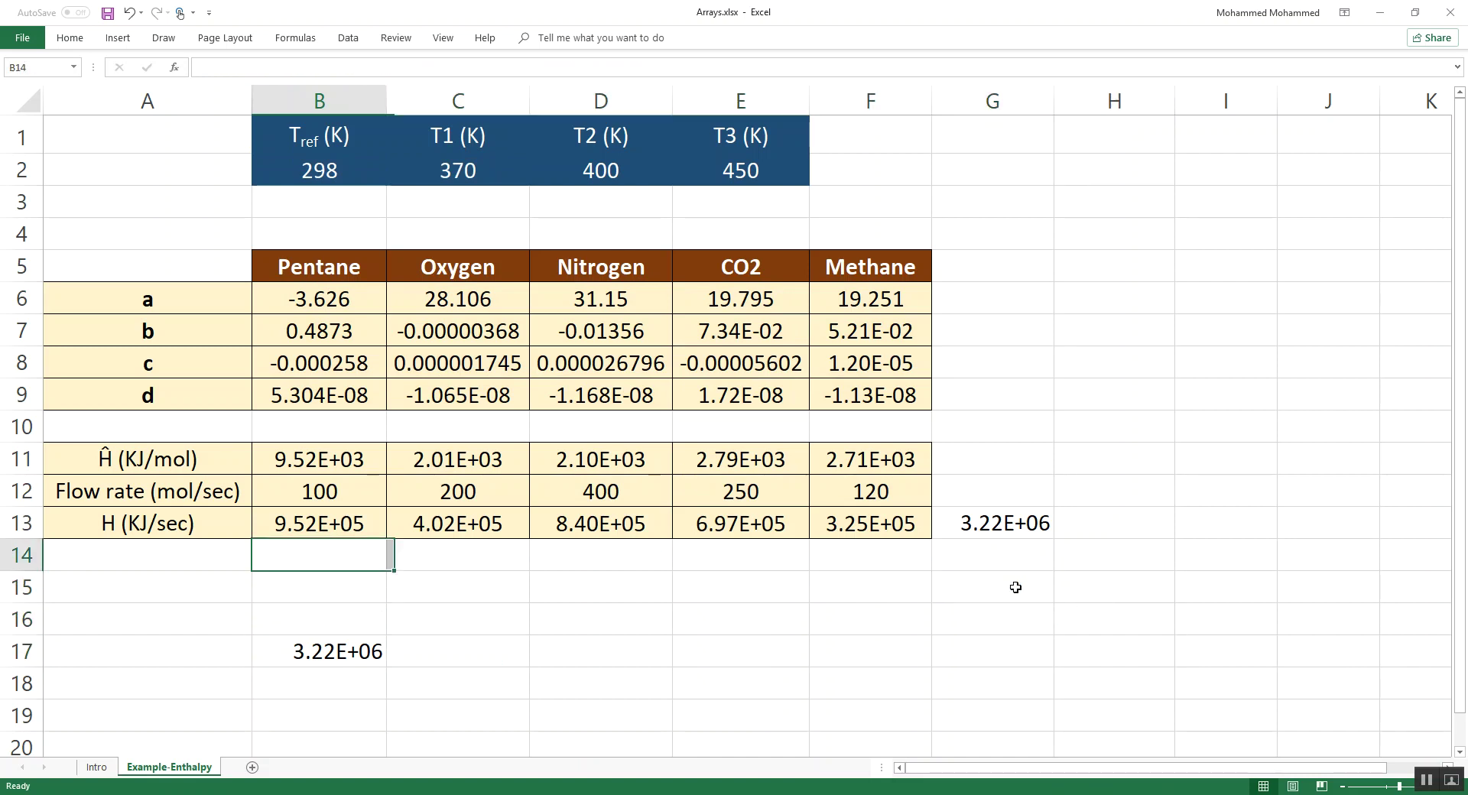
Move the flow rate row to row 10 directly below the d coefficients, and move the Ĥ row to row 12
{"action": "key", "text": "shift+Right"}
{"action": "key", "text": "shift+Right"}
{"action": "key", "text": "shift+Right"}
{"action": "key", "text": "shift+Right"}
{"action": "key", "text": "shift+Right"}
{"action": "left_click_drag", "start_coordinate": [320, 466], "coordinate": [855, 465]}
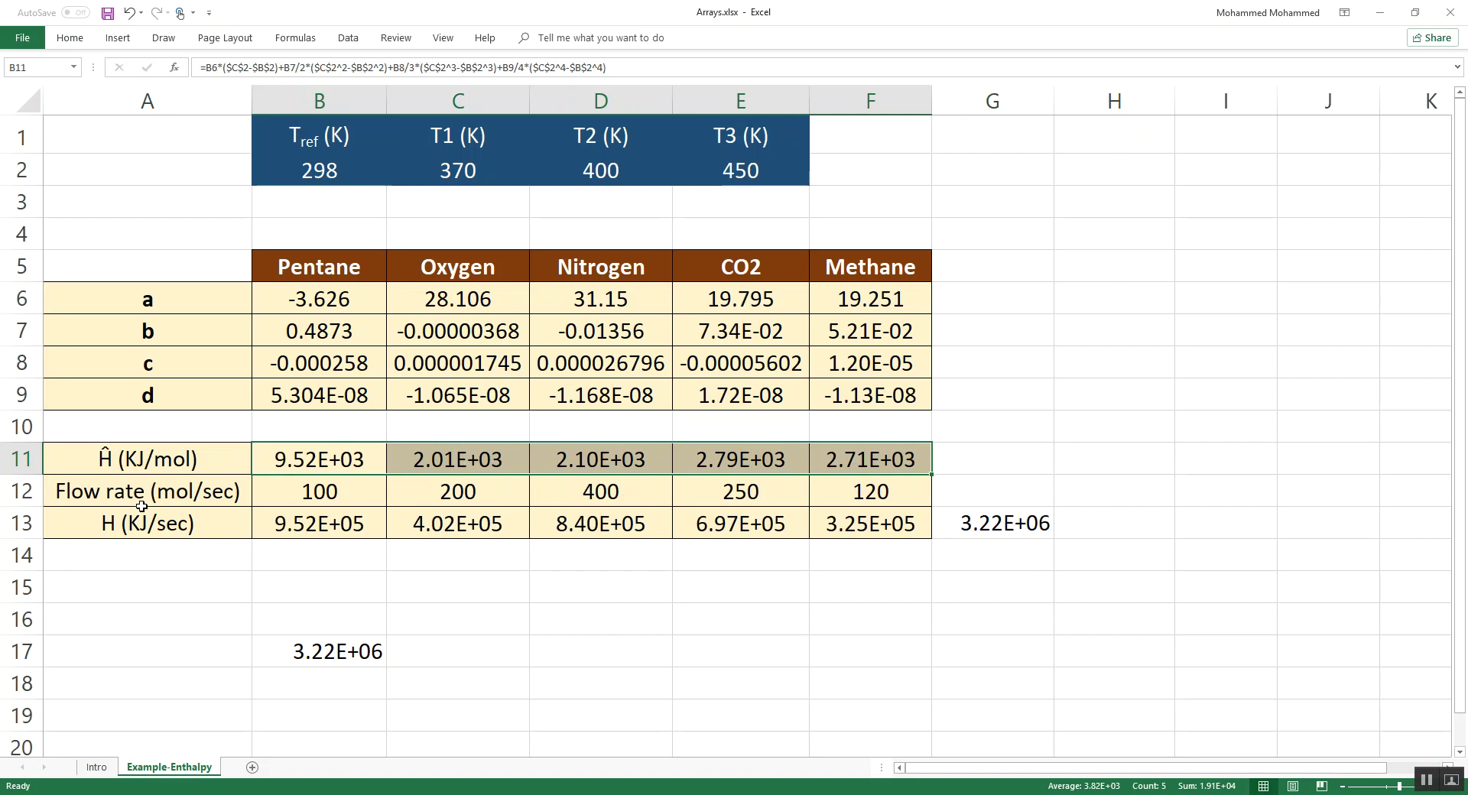
{"action": "left_click", "coordinate": [21, 491]}
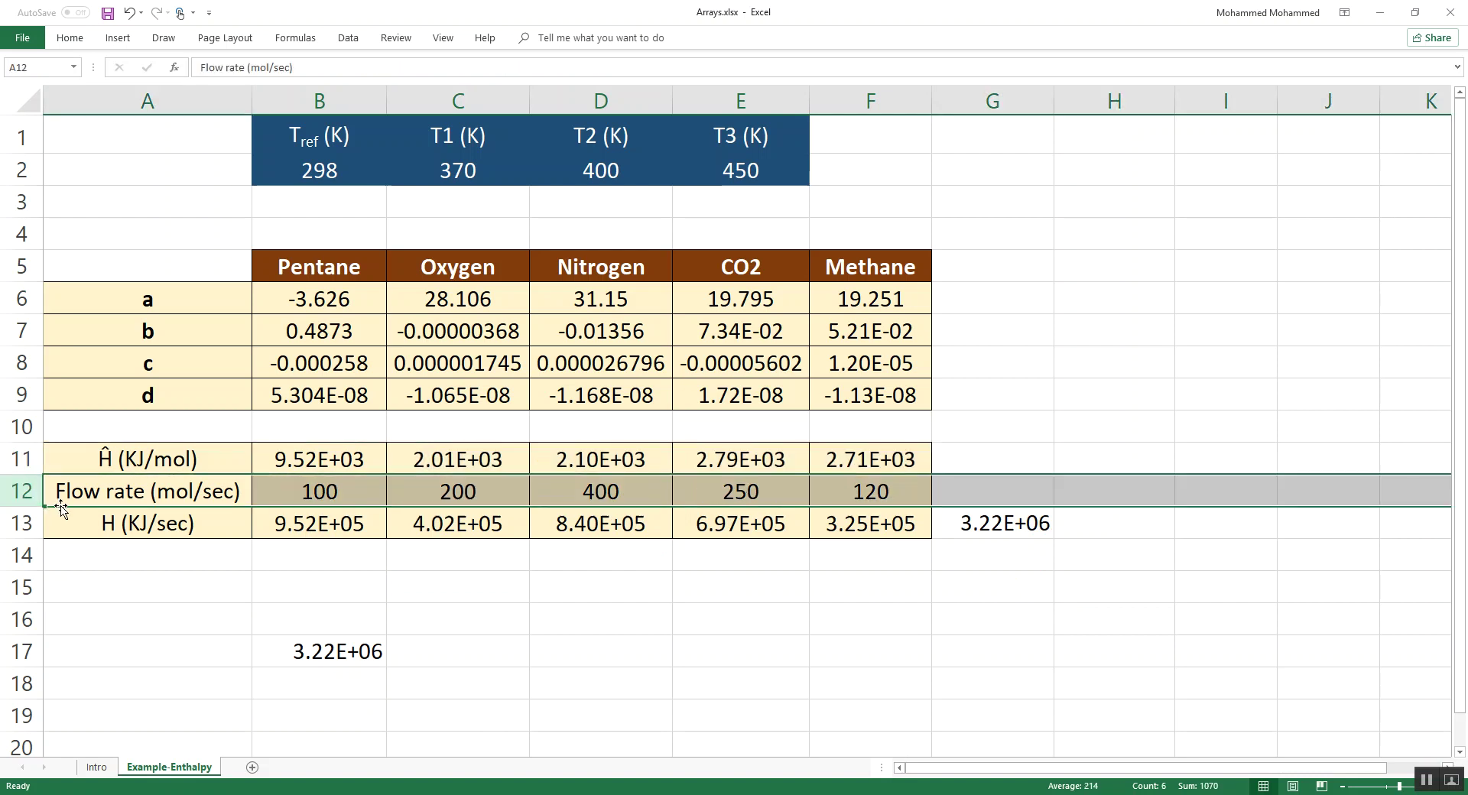
{"action": "left_click_drag", "start_coordinate": [64, 466], "coordinate": [85, 497]}
{"action": "left_click", "coordinate": [14, 461]}
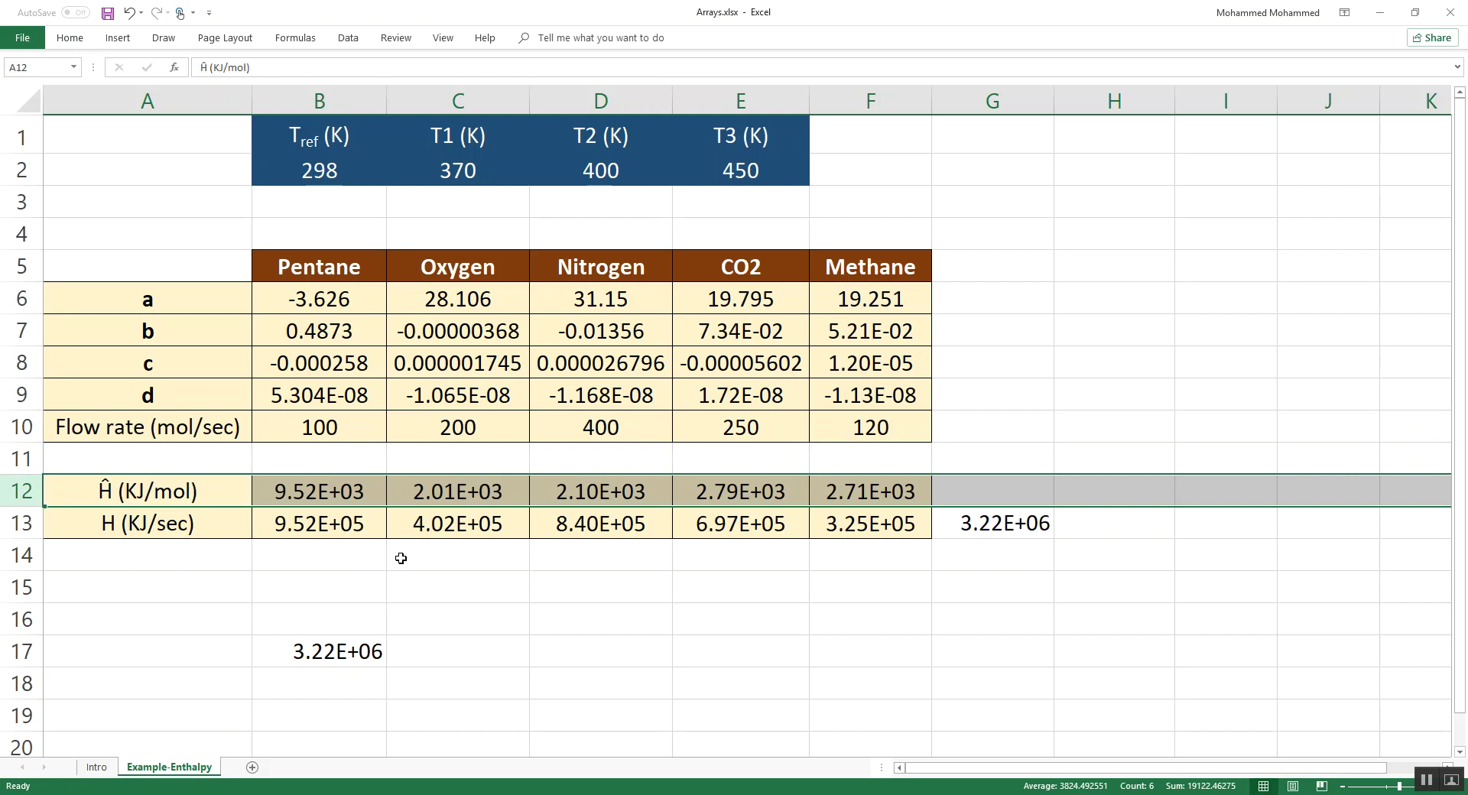
Move the total enthalpy array formula from B17 to C15, in the same column as the T1 temperature
{"action": "key", "text": "Right"}
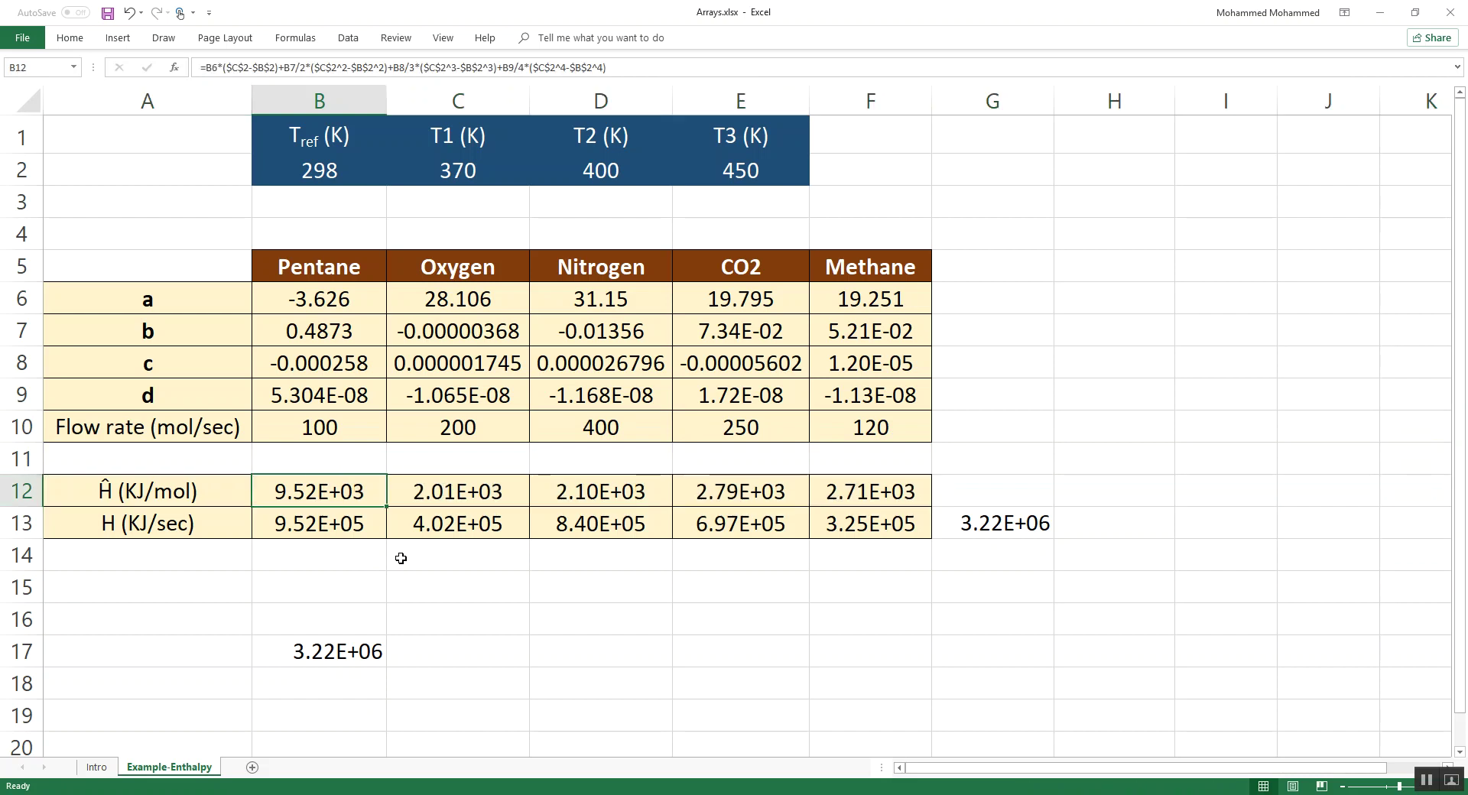
{"action": "key", "text": "ctrl+shift+Right"}
{"action": "key", "text": "shift+Down"}
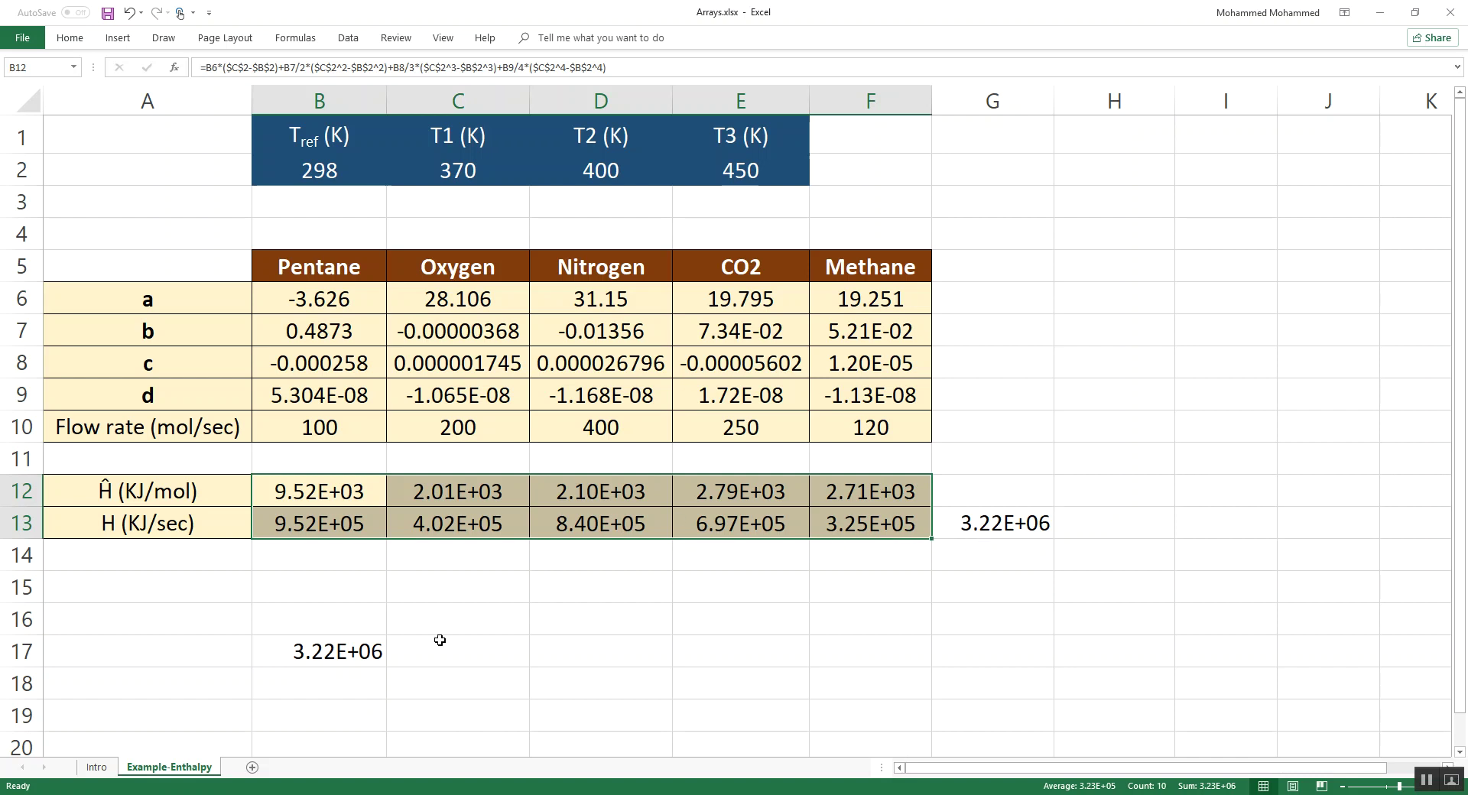
{"action": "left_click", "coordinate": [285, 638]}
{"action": "left_click_drag", "start_coordinate": [325, 644], "coordinate": [335, 596]}
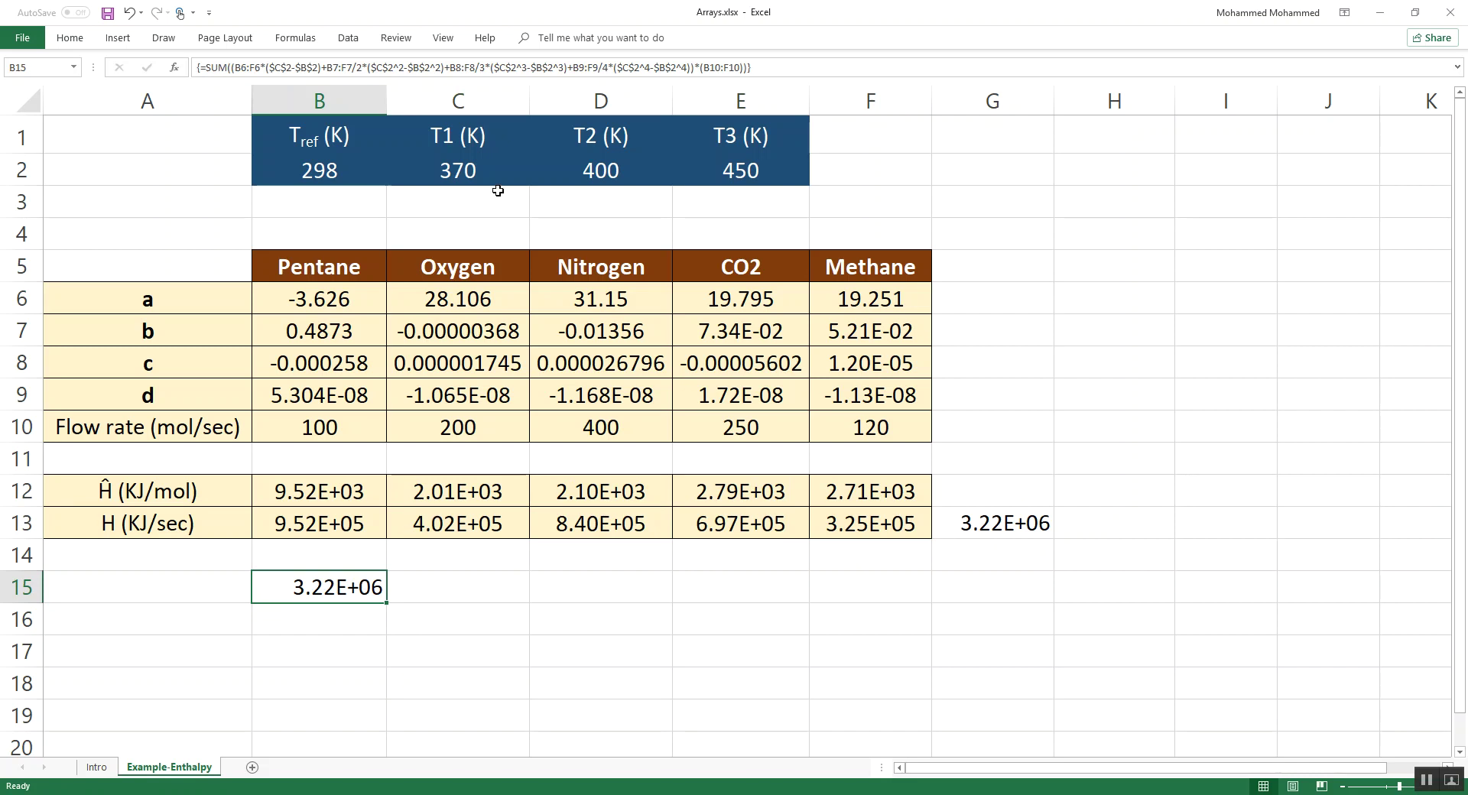
{"action": "left_click_drag", "start_coordinate": [354, 603], "coordinate": [472, 579]}
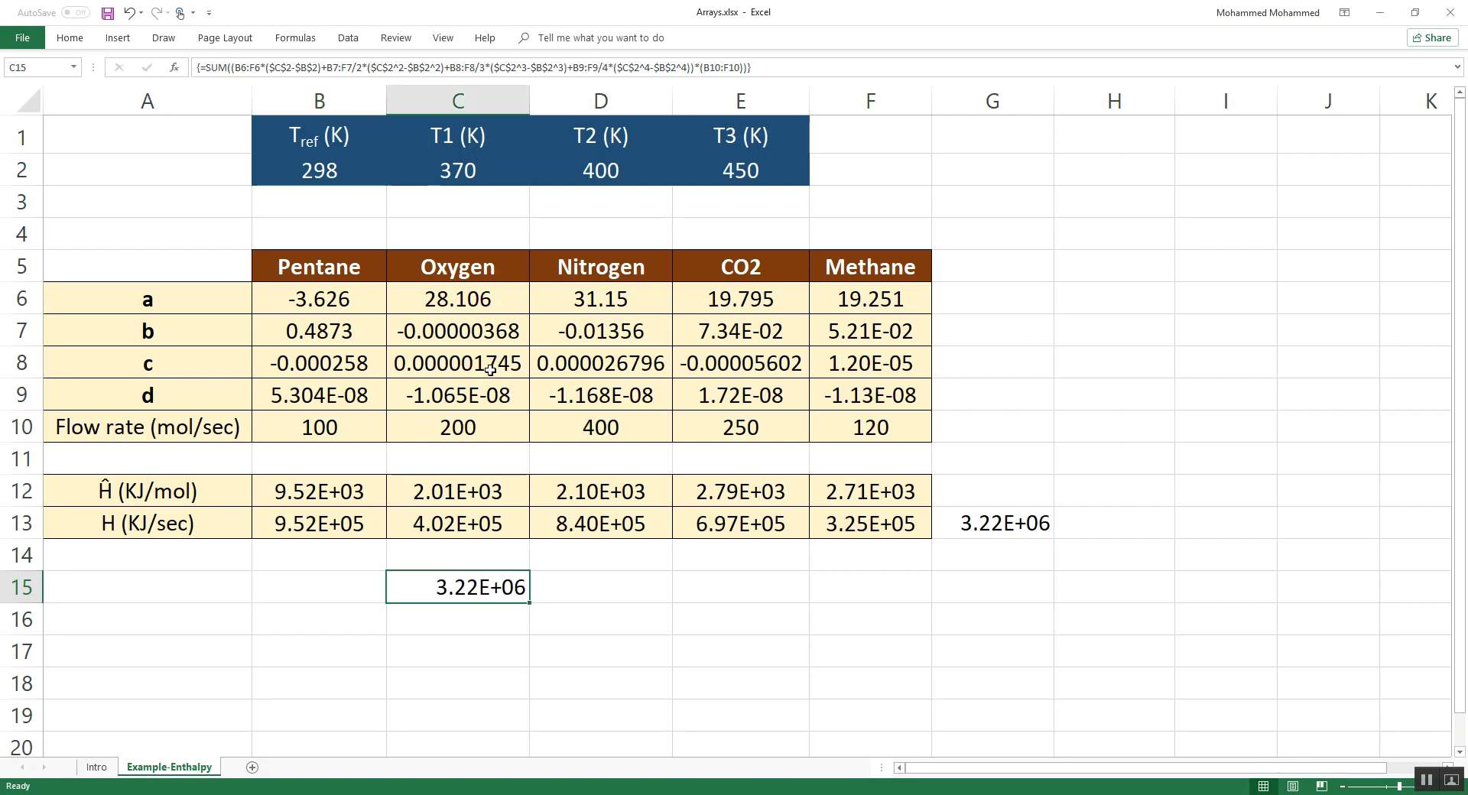
Edit the C15 array formula to lock the columns of the a-coefficient range as $B6:$F6
{"action": "key", "text": "F2"}
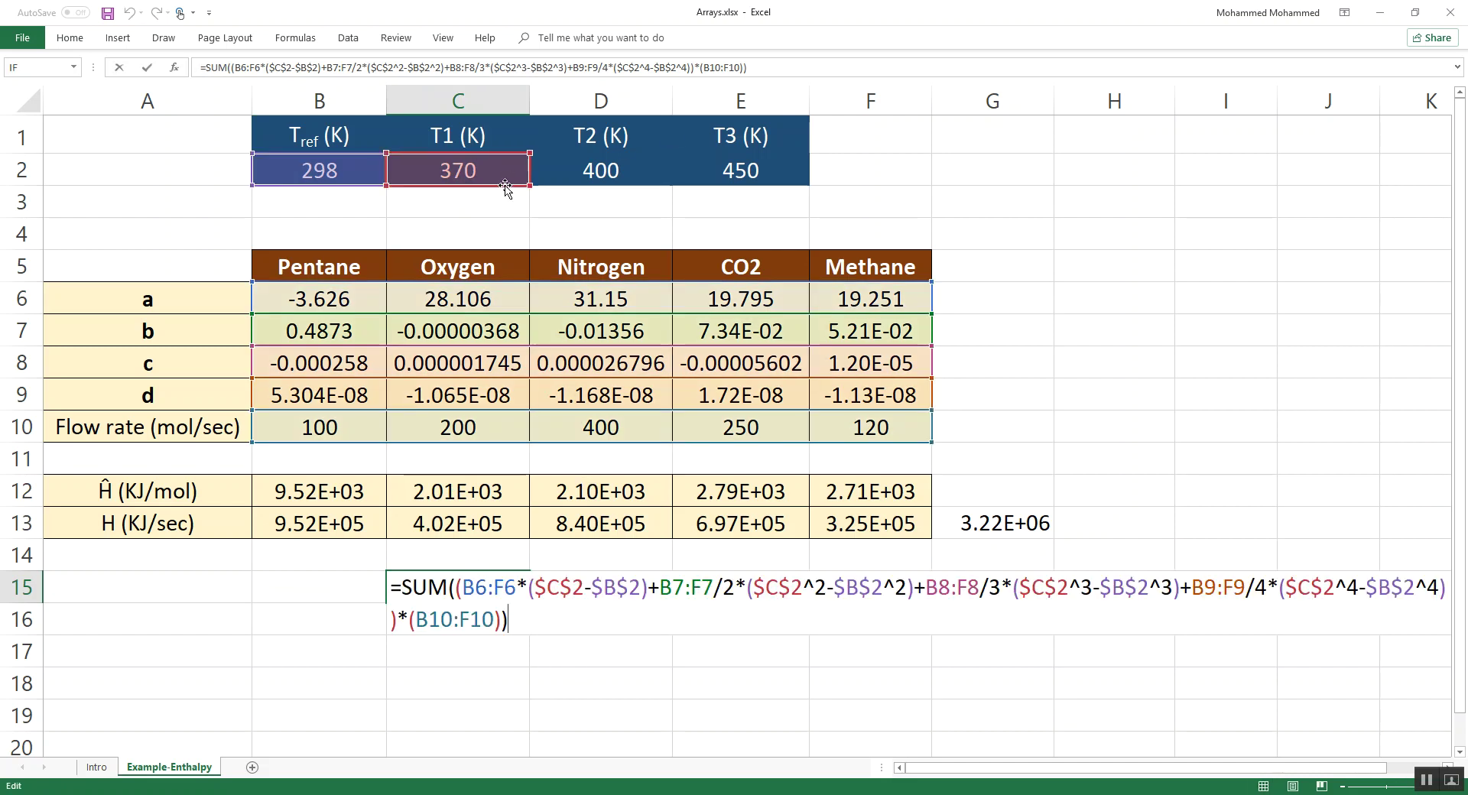
{"action": "left_click", "coordinate": [493, 598]}
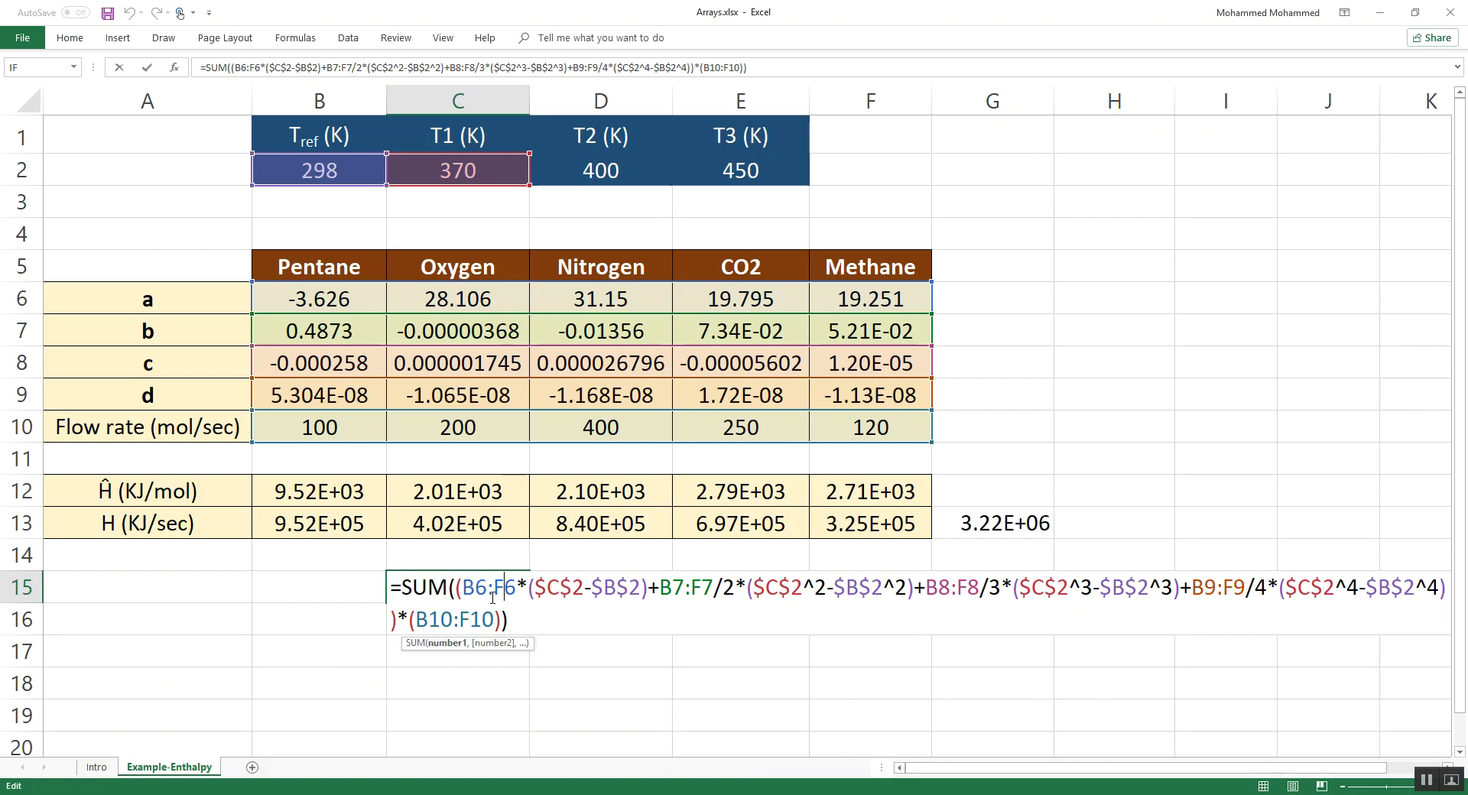
{"action": "key", "text": "Left"}
{"action": "key", "text": "Left"}
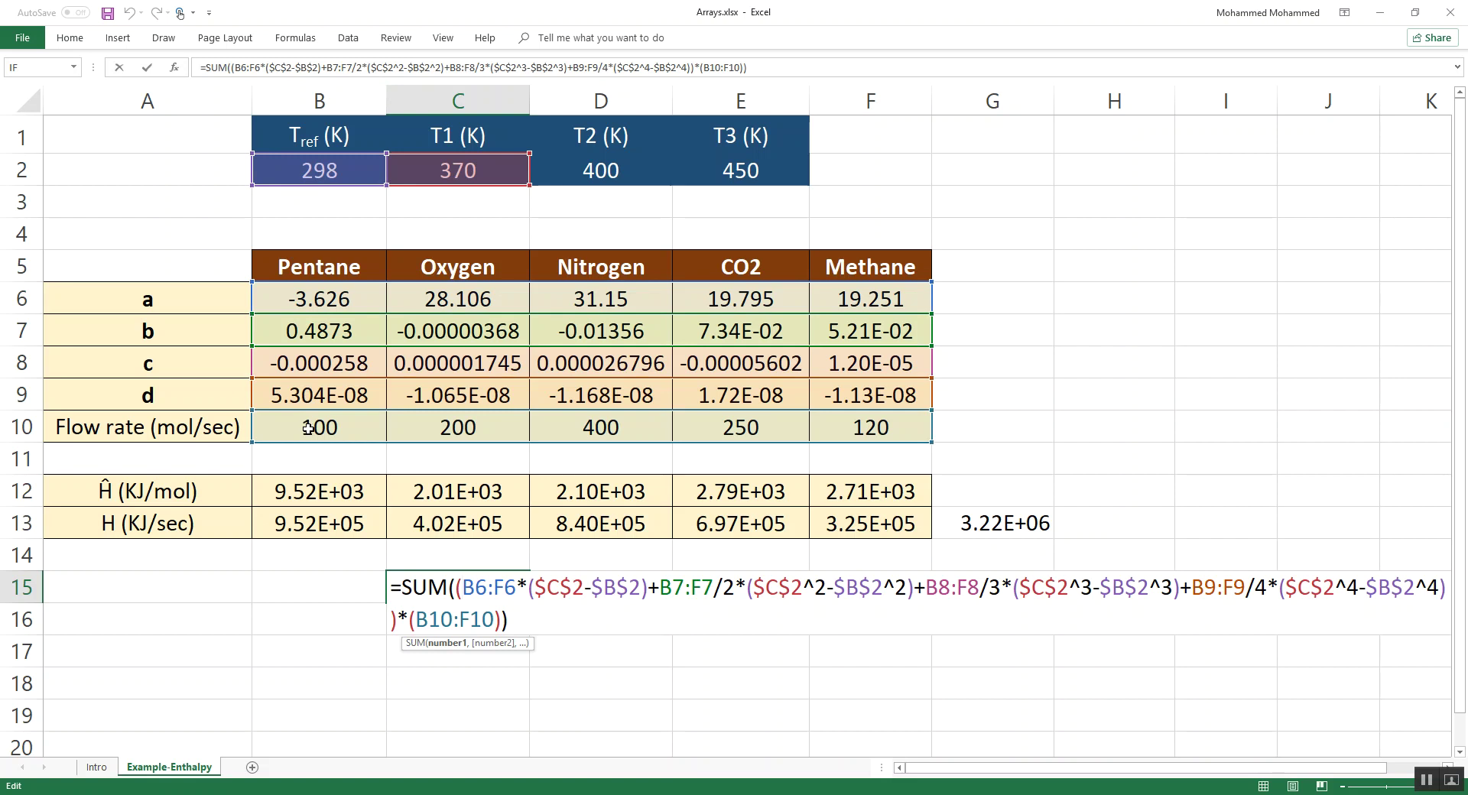
{"action": "type", "text": "$"}
{"action": "key", "text": "Right"}
{"action": "key", "text": "Right"}
{"action": "key", "text": "Right"}
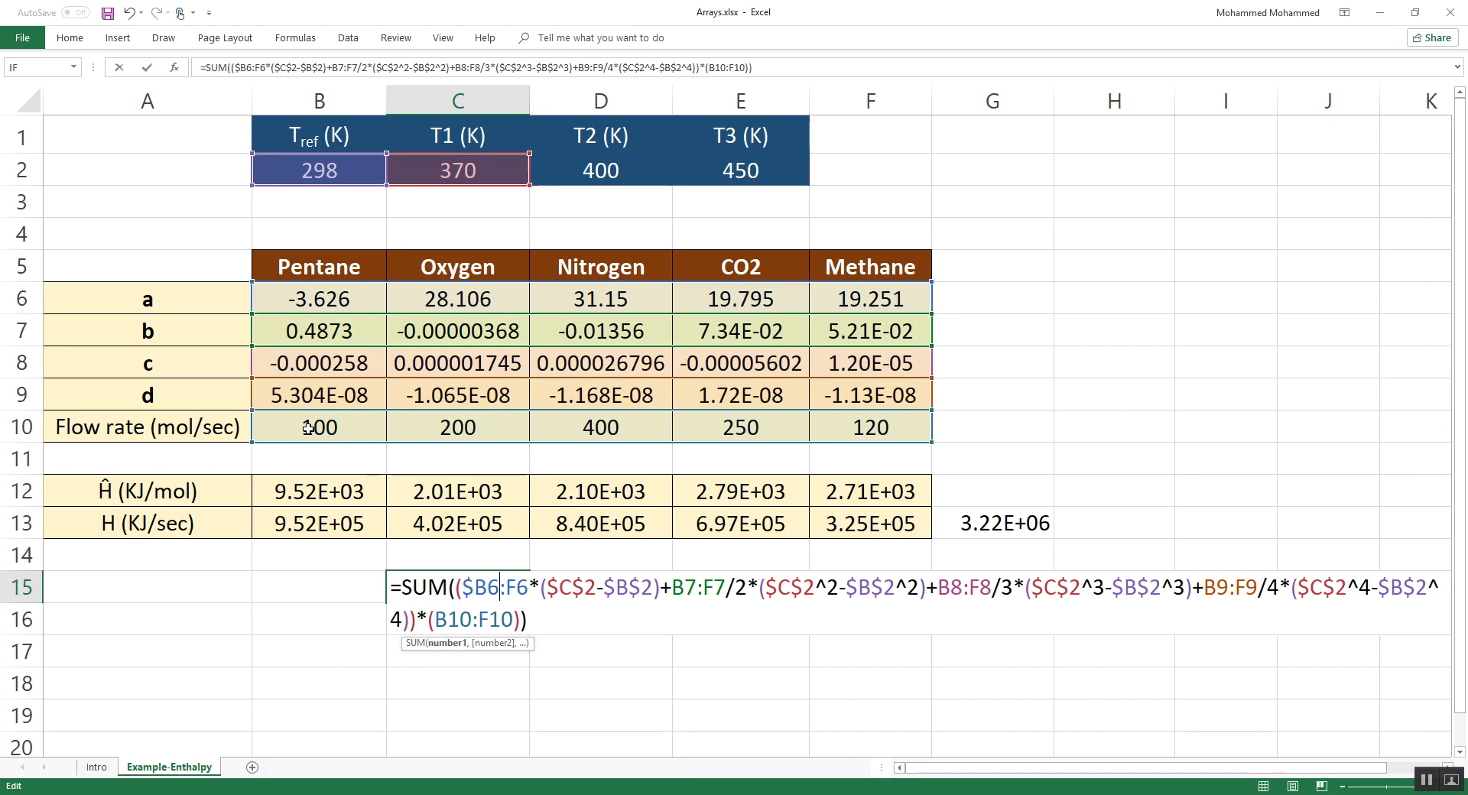
{"action": "type", "text": "$"}
Lock the columns of the b-coefficient range in the C15 formula as $B7:$F7
{"action": "key", "text": "Right"}
{"action": "key", "text": "Right"}
{"action": "key", "text": "Right"}
{"action": "key", "text": "Right"}
{"action": "key", "text": "Right"}
{"action": "key", "text": "Right"}
{"action": "key", "text": "Right"}
{"action": "key", "text": "Right"}
{"action": "key", "text": "Right"}
{"action": "key", "text": "Right"}
{"action": "key", "text": "Right"}
{"action": "key", "text": "Right"}
{"action": "key", "text": "Right"}
{"action": "key", "text": "Right"}
{"action": "key", "text": "Right"}
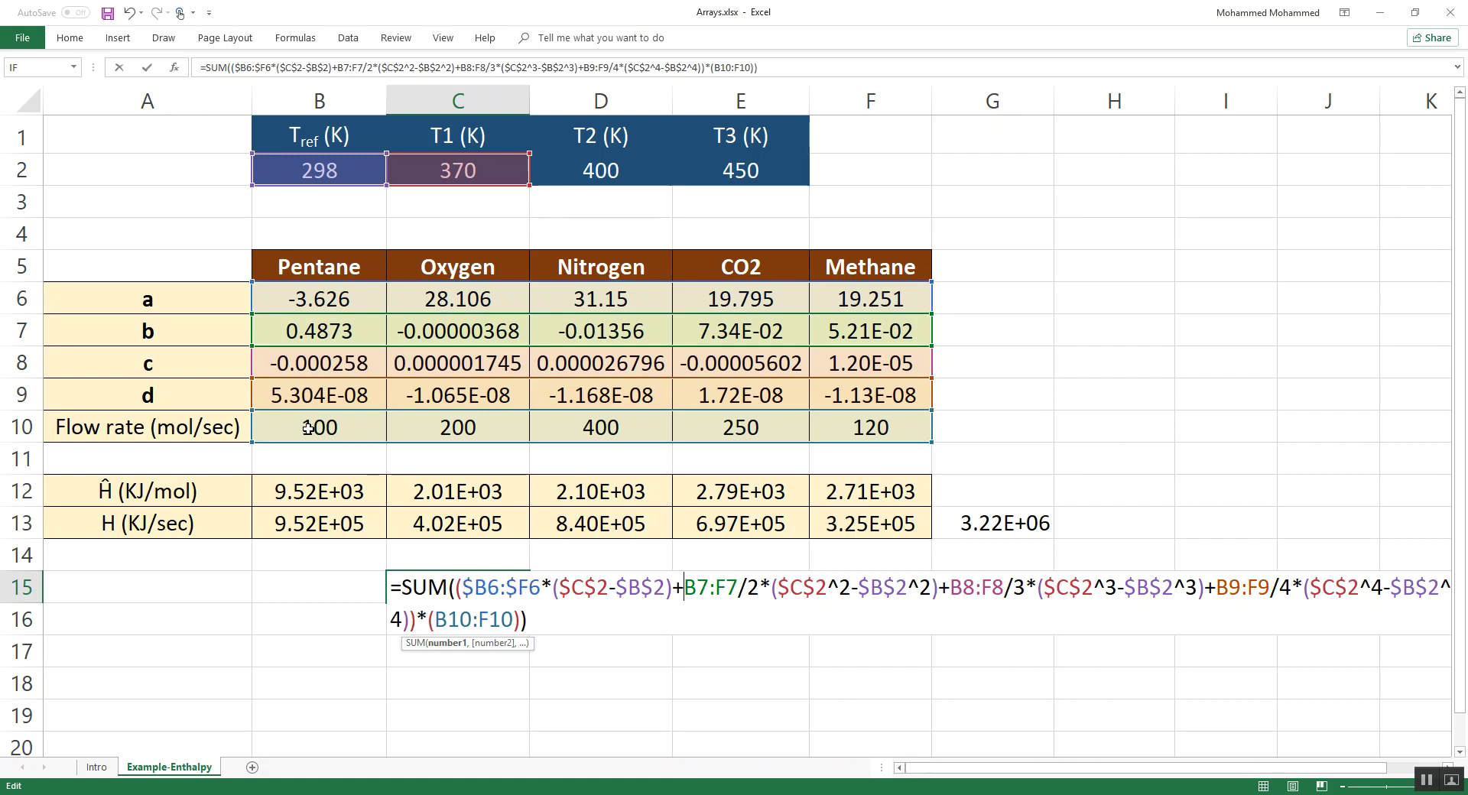
{"action": "type", "text": "$"}
{"action": "key", "text": "Right"}
{"action": "key", "text": "Right"}
{"action": "key", "text": "Right"}
{"action": "type", "text": "$"}
Lock the columns of the c-coefficient range in the C15 formula as $B8:$F8
{"action": "key", "text": "Right"}
{"action": "key", "text": "Right"}
{"action": "key", "text": "Right"}
{"action": "key", "text": "Right"}
{"action": "key", "text": "Right"}
{"action": "key", "text": "Right"}
{"action": "key", "text": "Right"}
{"action": "key", "text": "Right"}
{"action": "key", "text": "Right"}
{"action": "key", "text": "Right"}
{"action": "key", "text": "Right"}
{"action": "key", "text": "Right"}
{"action": "key", "text": "Right"}
{"action": "key", "text": "Right"}
{"action": "key", "text": "Right"}
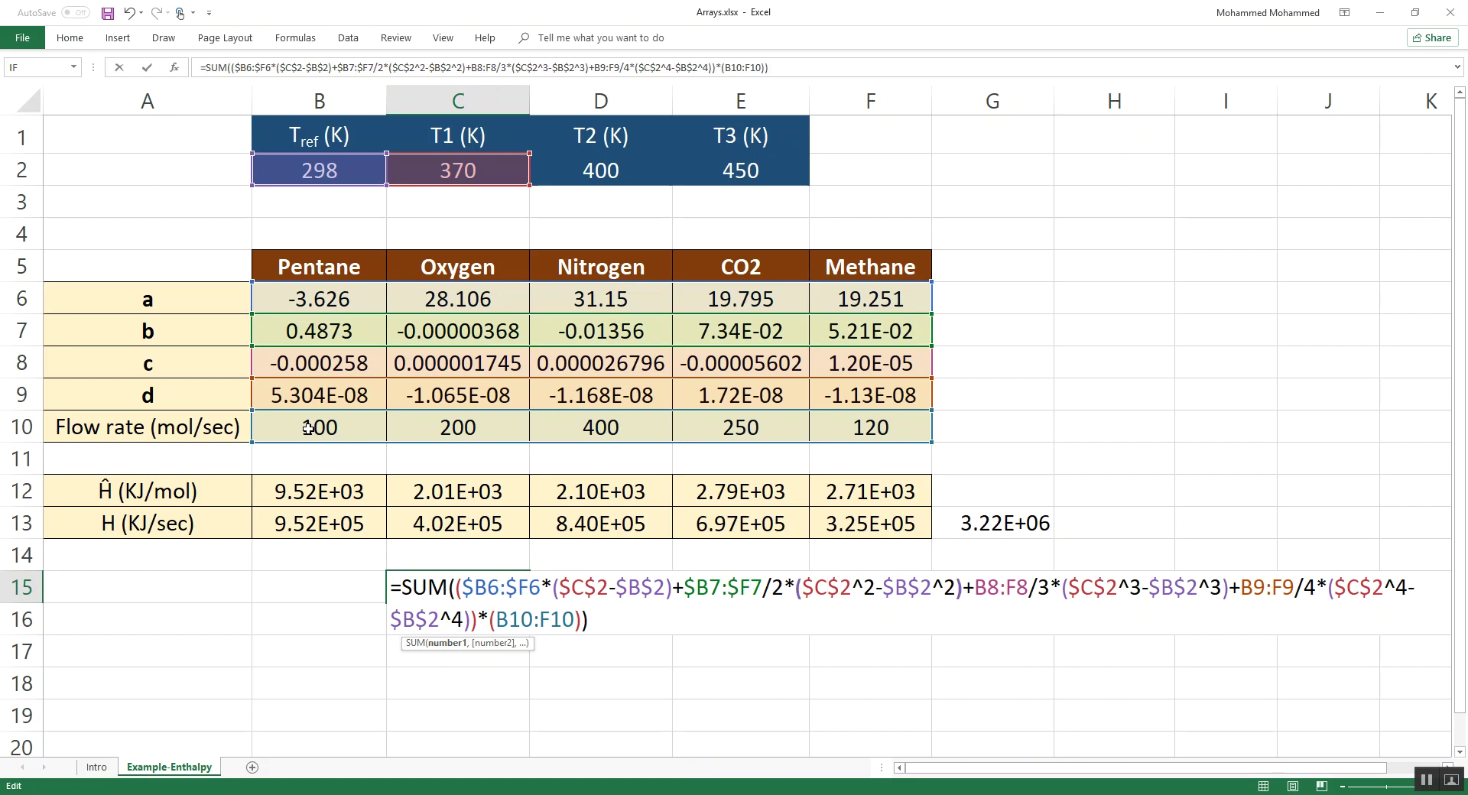
{"action": "type", "text": "$"}
{"action": "key", "text": "Right"}
{"action": "key", "text": "Right"}
{"action": "key", "text": "Right"}
{"action": "type", "text": "$"}
Lock the columns of the d-coefficient range in the C15 formula as $B9:$F9
{"action": "key", "text": "Right"}
{"action": "key", "text": "Right"}
{"action": "key", "text": "Right"}
{"action": "key", "text": "Right"}
{"action": "key", "text": "Right"}
{"action": "key", "text": "Right"}
{"action": "key", "text": "Right"}
{"action": "key", "text": "Right"}
{"action": "key", "text": "Right"}
{"action": "key", "text": "Right"}
{"action": "key", "text": "Right"}
{"action": "key", "text": "Right"}
{"action": "key", "text": "Right"}
{"action": "key", "text": "Right"}
{"action": "key", "text": "Right"}
{"action": "key", "text": "Right"}
{"action": "key", "text": "Right"}
{"action": "key", "text": "Right"}
{"action": "key", "text": "Right"}
{"action": "type", "text": "$"}
{"action": "key", "text": "Right"}
{"action": "key", "text": "Right"}
{"action": "key", "text": "Right"}
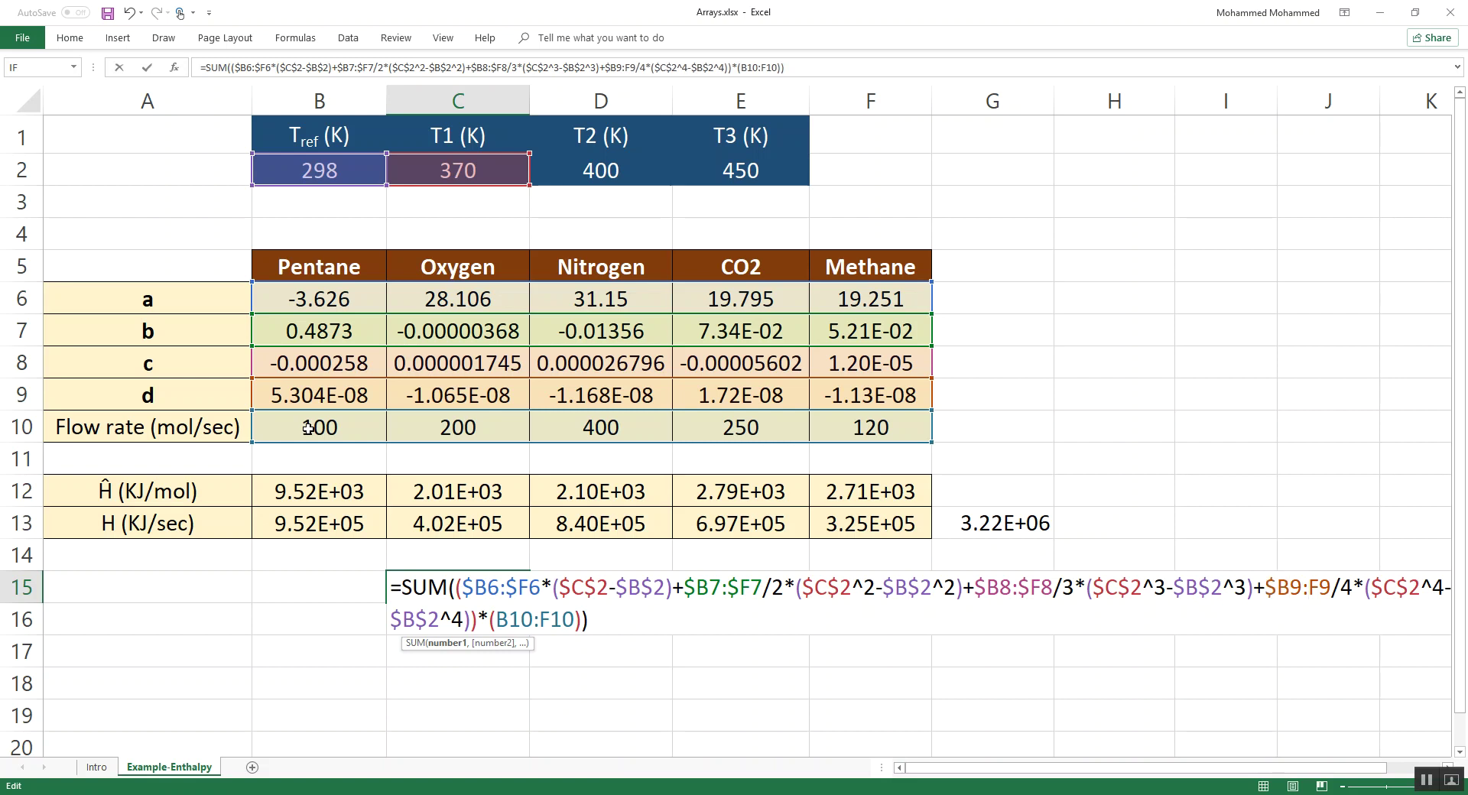
{"action": "type", "text": "$"}
Lock the columns of the flow rate range in the C15 formula as $B10:$F10
{"action": "key", "text": "Right"}
{"action": "key", "text": "Right"}
{"action": "key", "text": "Right"}
{"action": "key", "text": "Right"}
{"action": "key", "text": "Right"}
{"action": "type", "text": "$"}
{"action": "key", "text": "Right"}
{"action": "key", "text": "Right"}
{"action": "key", "text": "Right"}
{"action": "key", "text": "Right"}
{"action": "key", "text": "Right"}
{"action": "key", "text": "Left"}
{"action": "type", "text": "$"}
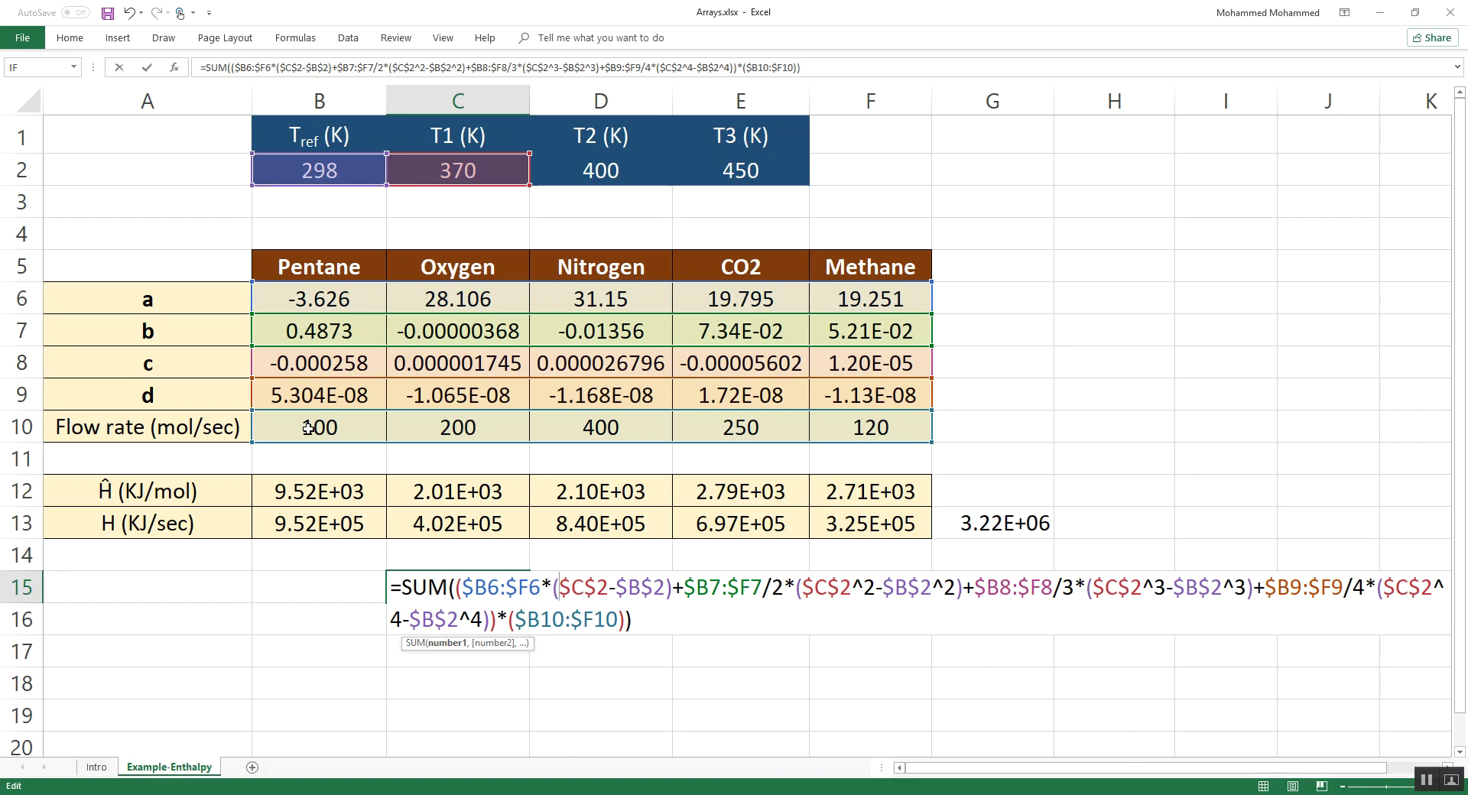
Unlock the column of the T1 reference in the a-coefficient term of the C15 formula as C$2
{"action": "key", "text": "shift+Right"}
{"action": "key", "text": "shift+Right"}
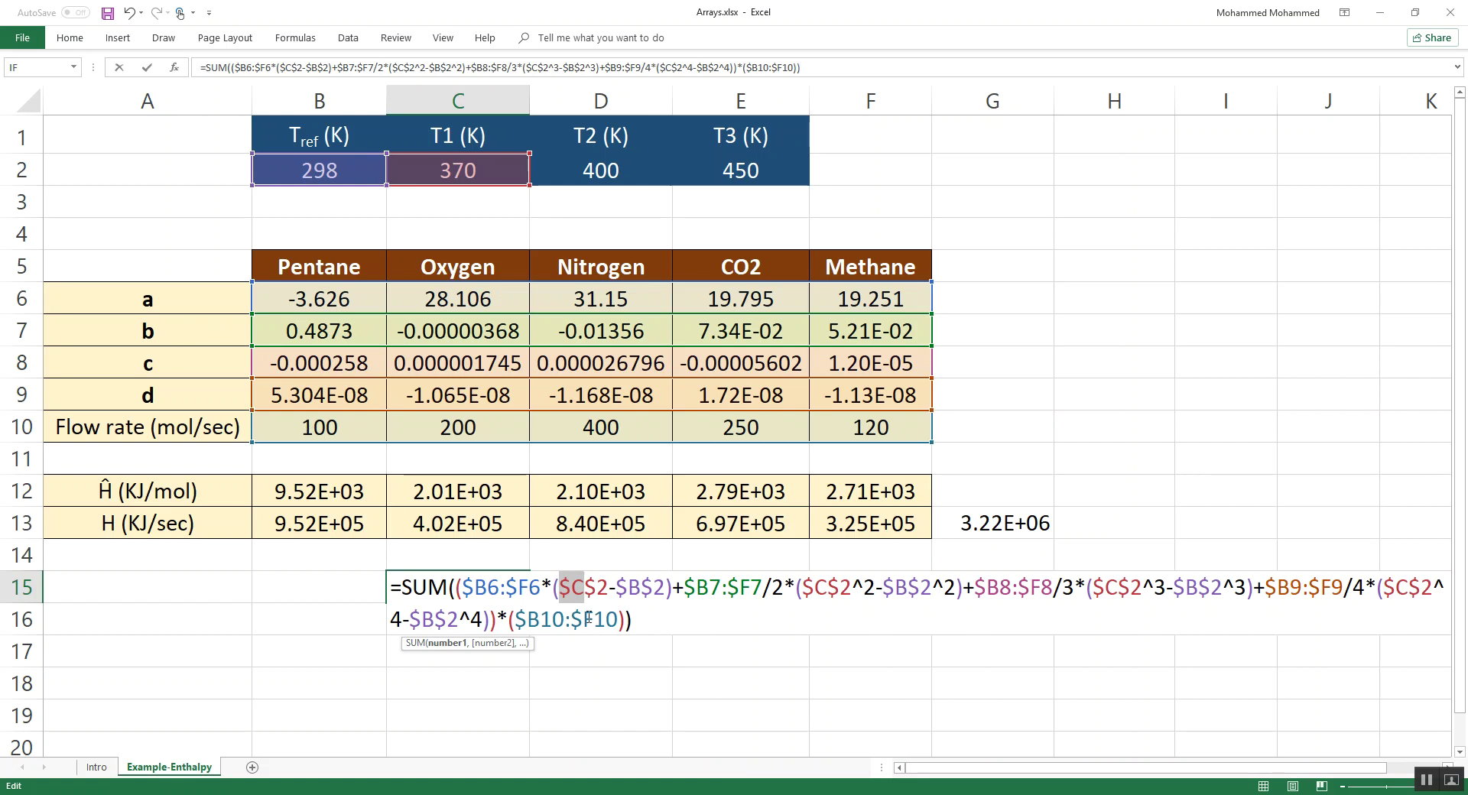
{"action": "key", "text": "Left"}
{"action": "key", "text": "BackSpace"}
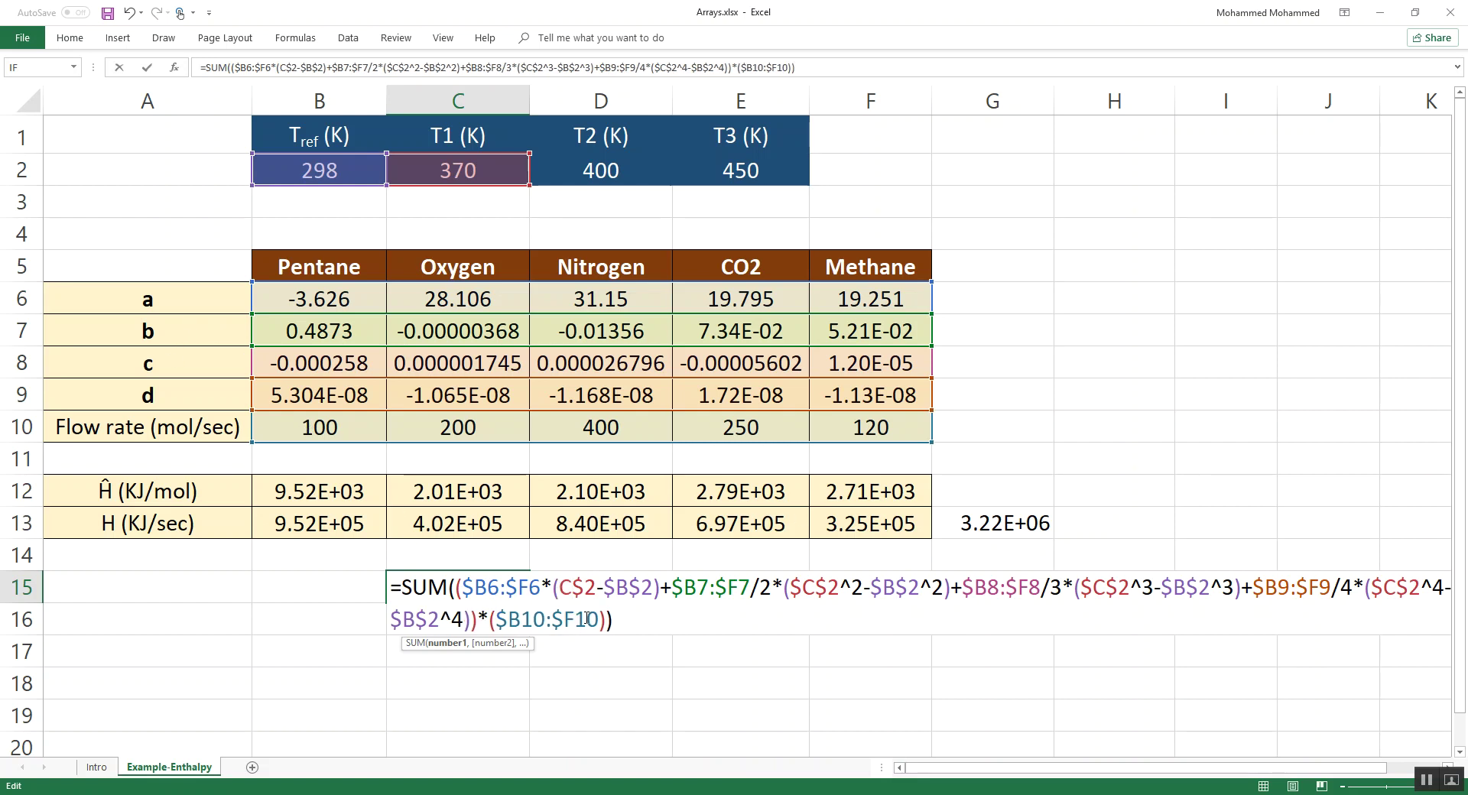
Unlock the column of the T1 reference in the b-coefficient term of the C15 formula as C$2^2
{"action": "key", "text": "Right"}
{"action": "key", "text": "Right"}
{"action": "key", "text": "Right"}
{"action": "key", "text": "Right"}
{"action": "key", "text": "Right"}
{"action": "key", "text": "Right"}
{"action": "key", "text": "Right"}
{"action": "key", "text": "Right"}
{"action": "key", "text": "Right"}
{"action": "key", "text": "BackSpace"}
Unlock the column of the T1 reference in the c-coefficient term of the C15 formula as C$2^3
{"action": "key", "text": "Right"}
{"action": "key", "text": "Right"}
{"action": "key", "text": "Right"}
{"action": "key", "text": "Right"}
{"action": "key", "text": "Right"}
{"action": "key", "text": "Right"}
{"action": "key", "text": "Right"}
{"action": "key", "text": "Right"}
{"action": "key", "text": "Right"}
{"action": "key", "text": "Right"}
{"action": "key", "text": "Right"}
{"action": "key", "text": "Right"}
{"action": "key", "text": "Right"}
{"action": "key", "text": "Right"}
{"action": "key", "text": "Right"}
{"action": "key", "text": "Right"}
{"action": "key", "text": "Right"}
{"action": "key", "text": "Right"}
{"action": "key", "text": "Right"}
{"action": "key", "text": "Right"}
{"action": "key", "text": "Right"}
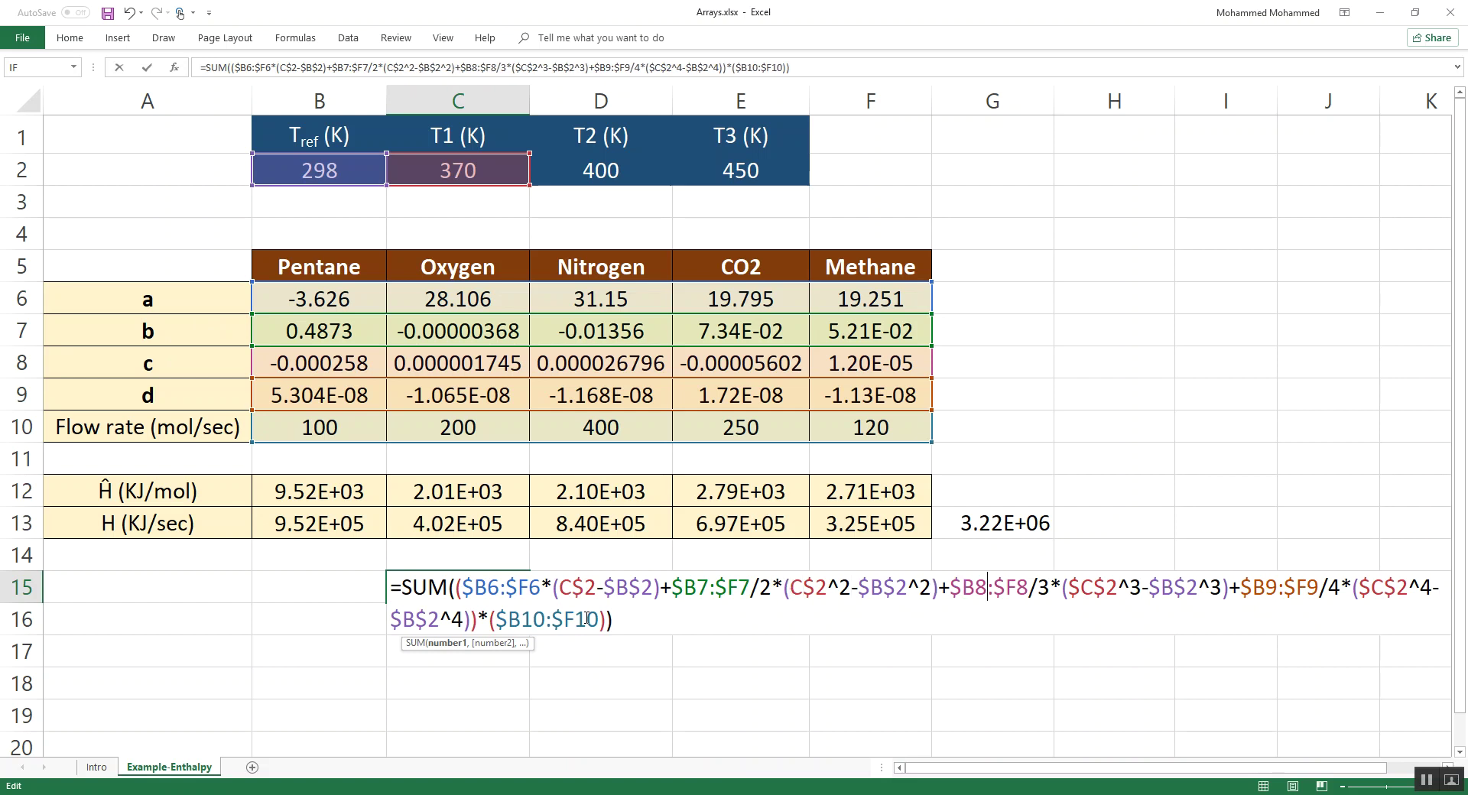
{"action": "key", "text": "shift+Left"}
{"action": "key", "text": "BackSpace"}
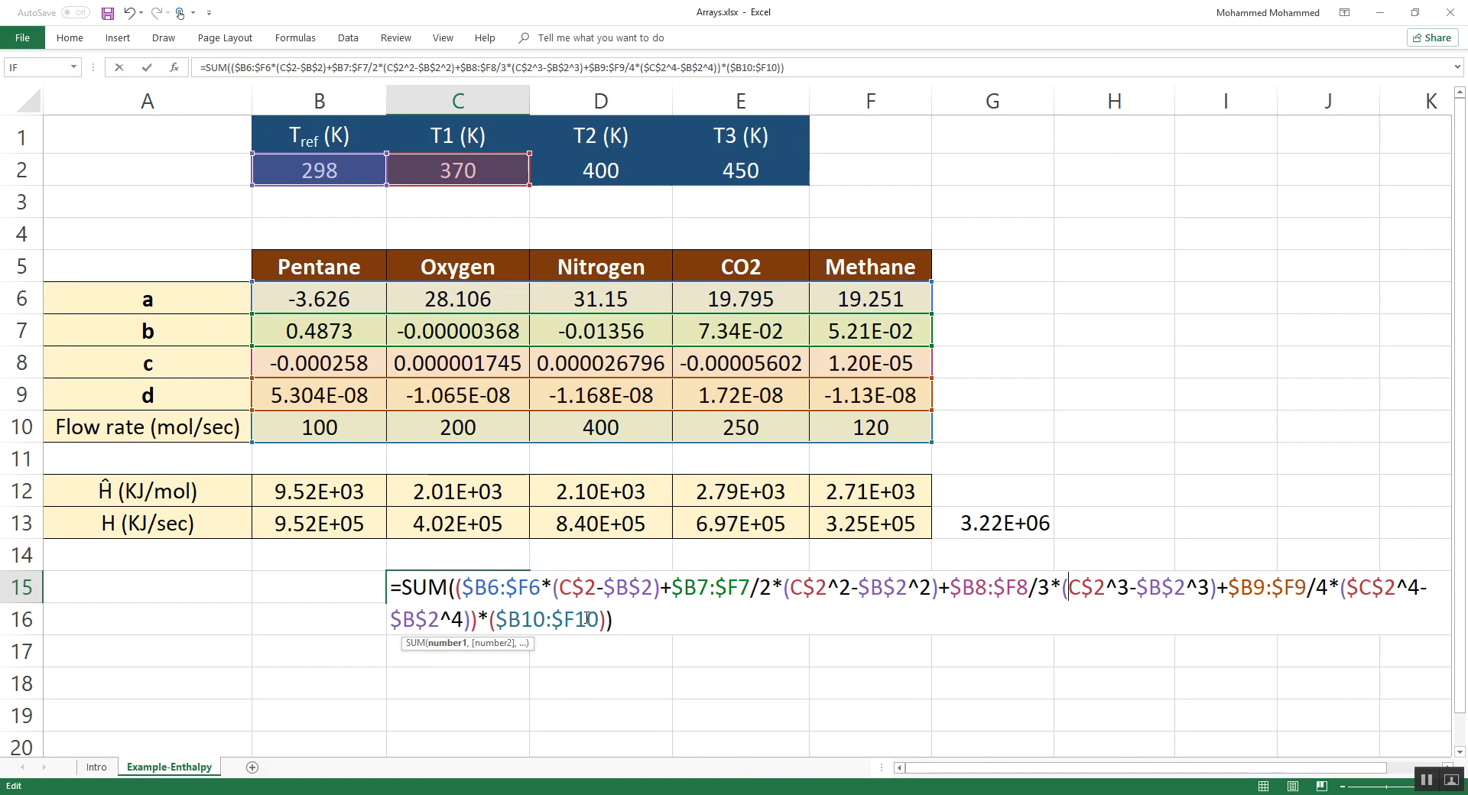
Unlock the column of the T1 reference in the d-coefficient term of the C15 formula as C$2^4
{"action": "key", "text": "Right"}
{"action": "key", "text": "Right"}
{"action": "key", "text": "Right"}
{"action": "key", "text": "Right"}
{"action": "key", "text": "Right"}
{"action": "key", "text": "Right"}
{"action": "key", "text": "Right"}
{"action": "key", "text": "Right"}
{"action": "key", "text": "Right"}
{"action": "key", "text": "Right"}
{"action": "key", "text": "Right"}
{"action": "key", "text": "Right"}
{"action": "key", "text": "Right"}
{"action": "key", "text": "Right"}
{"action": "key", "text": "Right"}
{"action": "key", "text": "Right"}
{"action": "key", "text": "Right"}
{"action": "key", "text": "Right"}
{"action": "key", "text": "Right"}
{"action": "key", "text": "Right"}
{"action": "key", "text": "Left"}
{"action": "key", "text": "Left"}
{"action": "key", "text": "shift+Left"}
{"action": "key", "text": "BackSpace"}
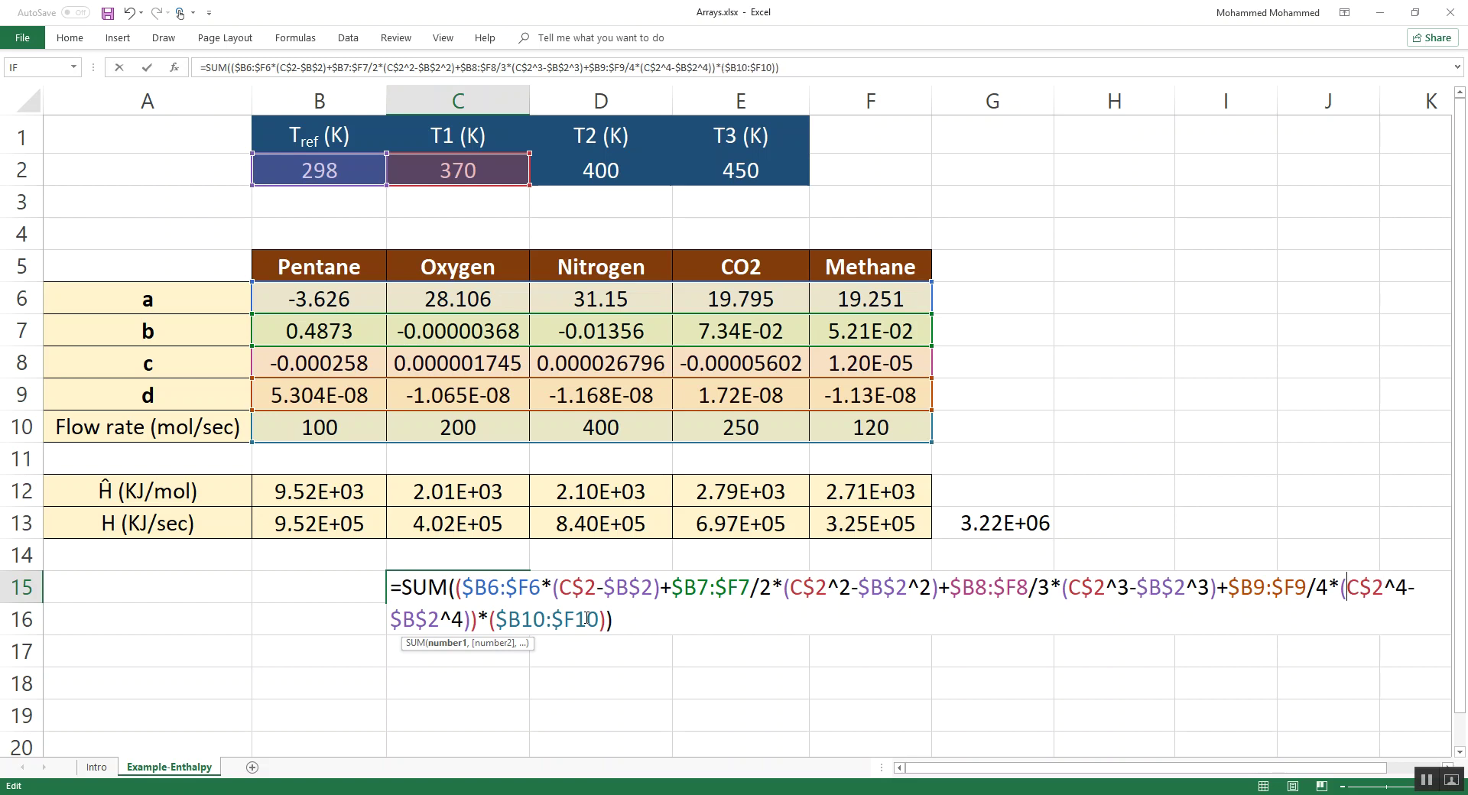
Enter the C15 formula as an array formula and fill it across to E15
{"action": "key", "text": "Return"}
{"action": "key", "text": "Up"}
{"action": "key", "text": "F2"}
{"action": "key", "text": "ctrl+shift+Return"}
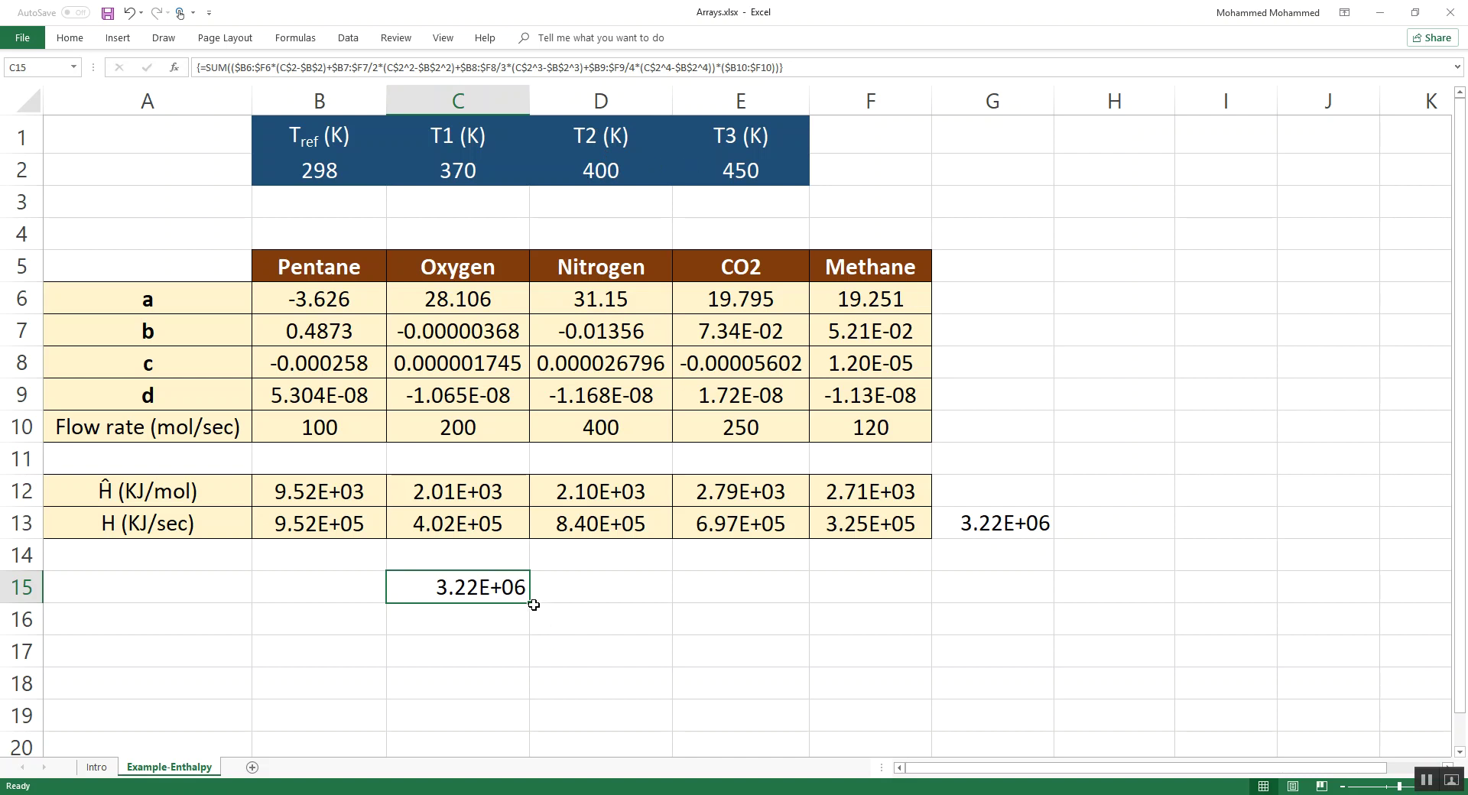
{"action": "left_click_drag", "start_coordinate": [529, 604], "coordinate": [768, 613]}
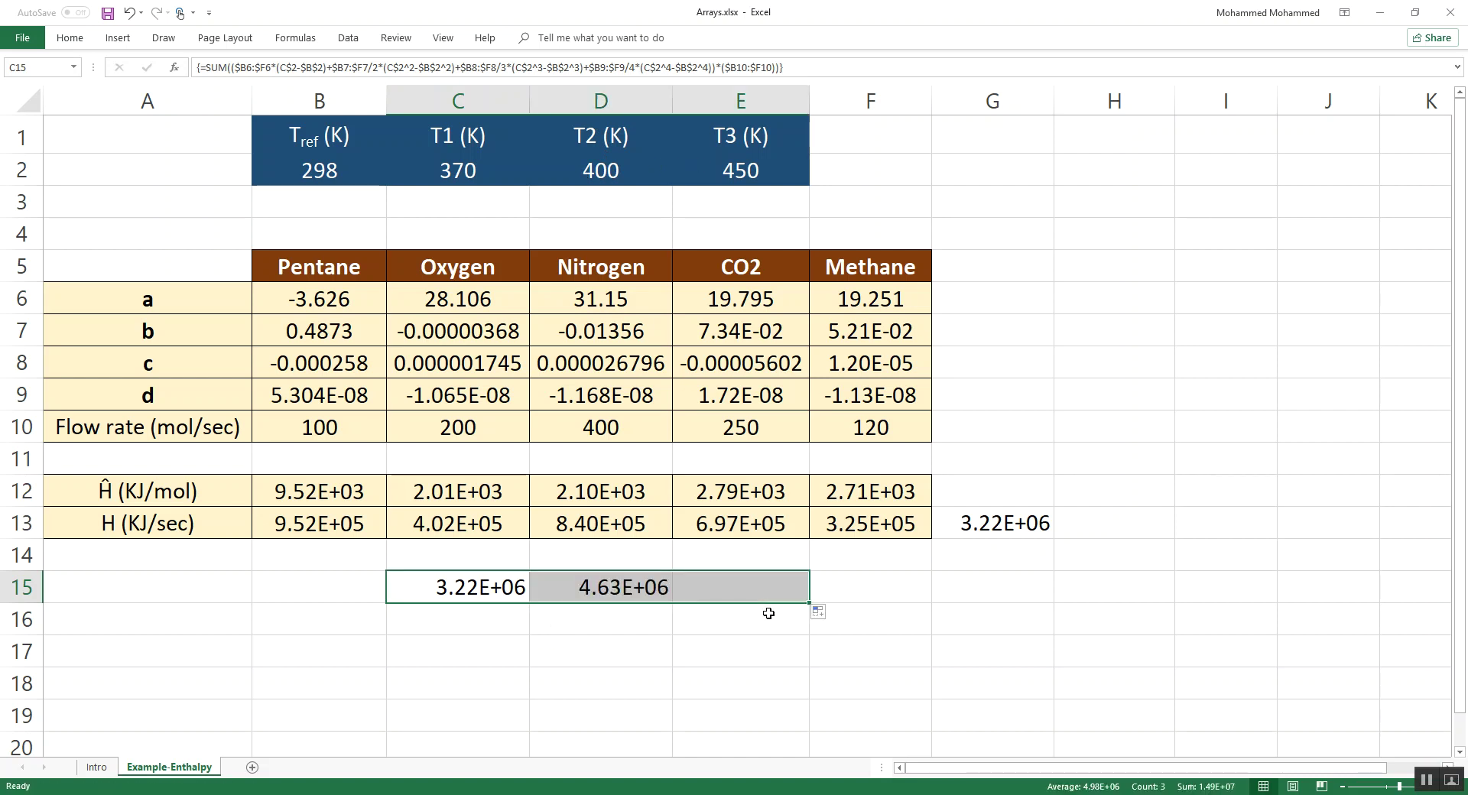
Inspect the references of the copied array formula in D15 and check the T2 temperature in D2
{"action": "left_click", "coordinate": [650, 590]}
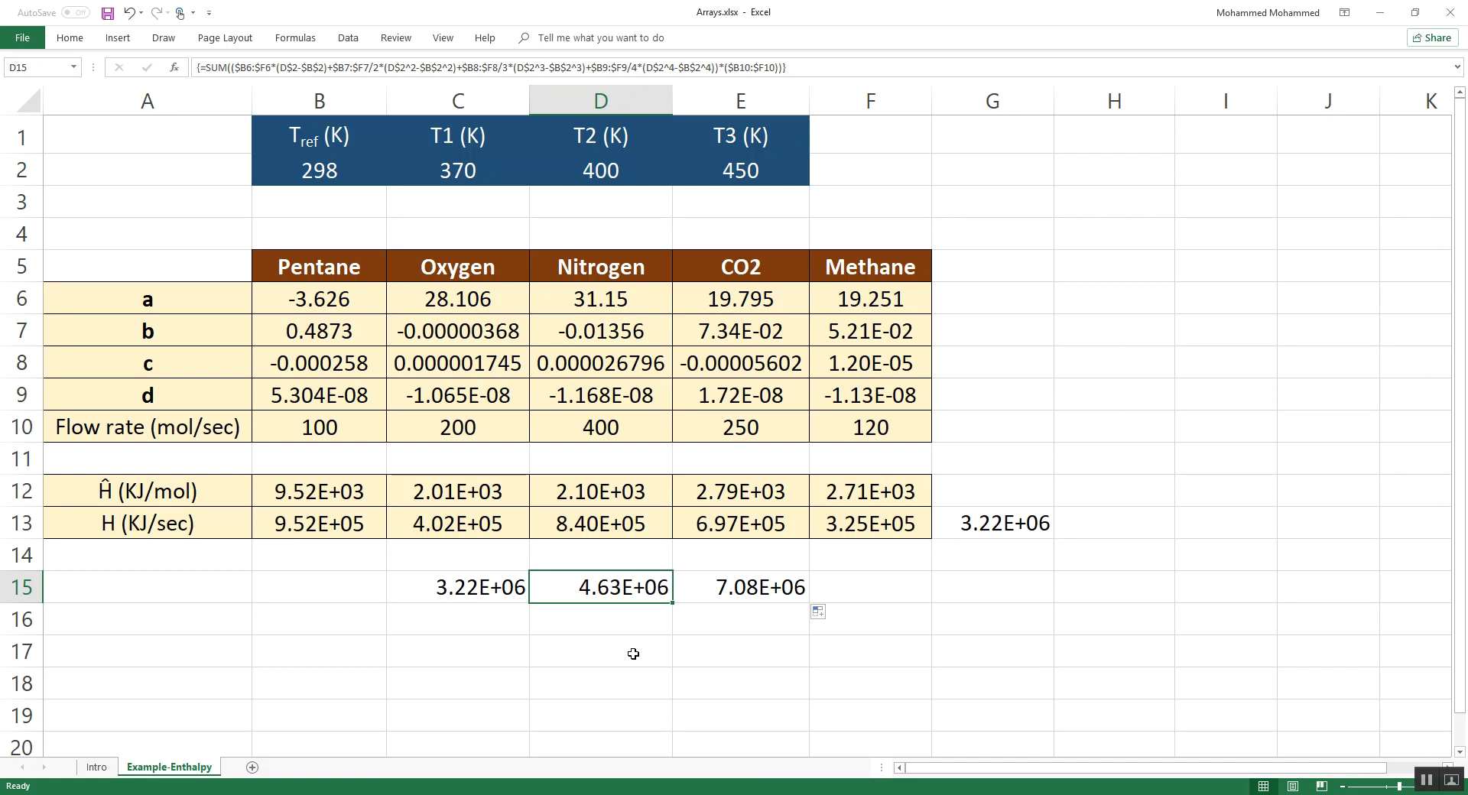
{"action": "key", "text": "F2"}
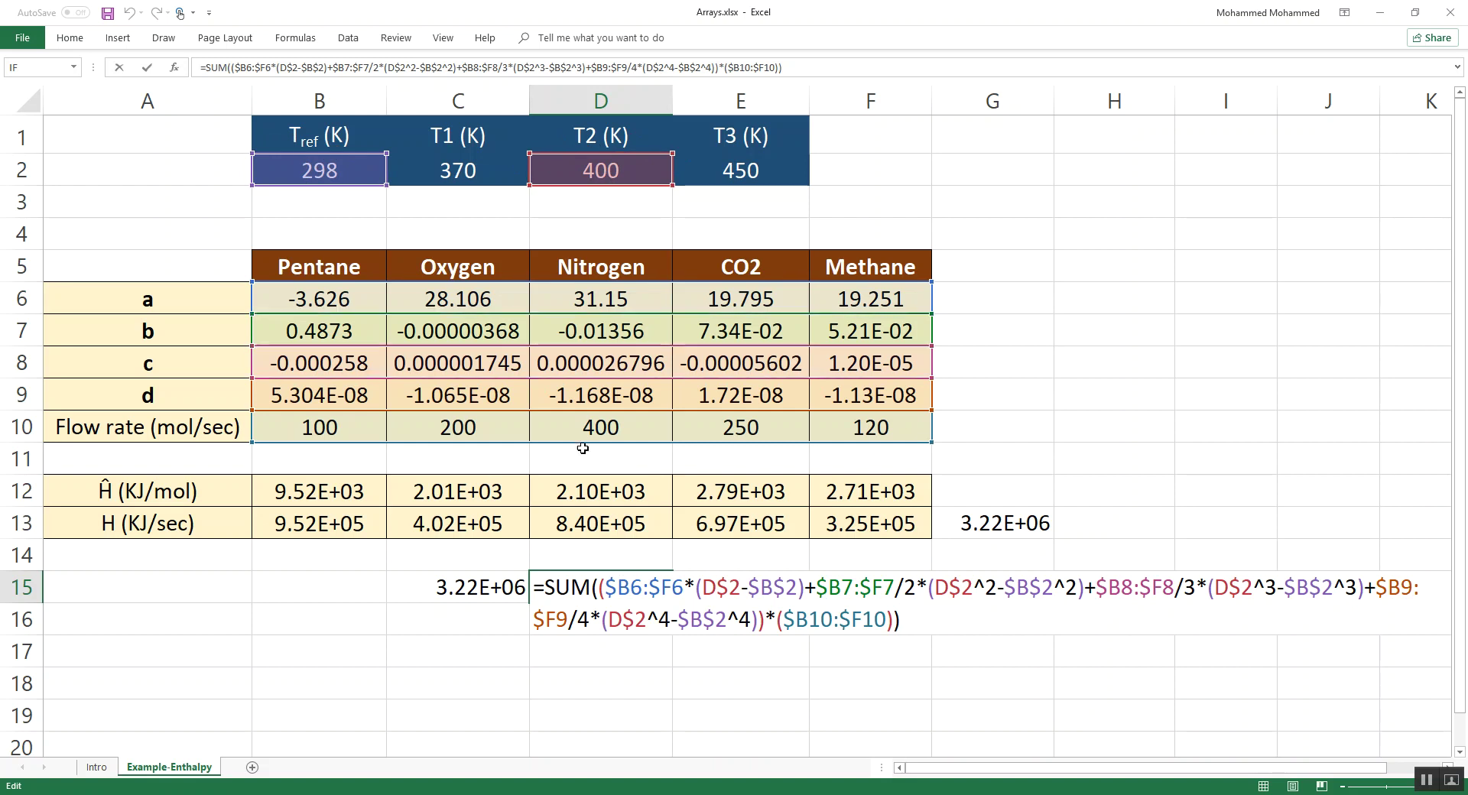
{"action": "key", "text": "ctrl+shift+Return"}
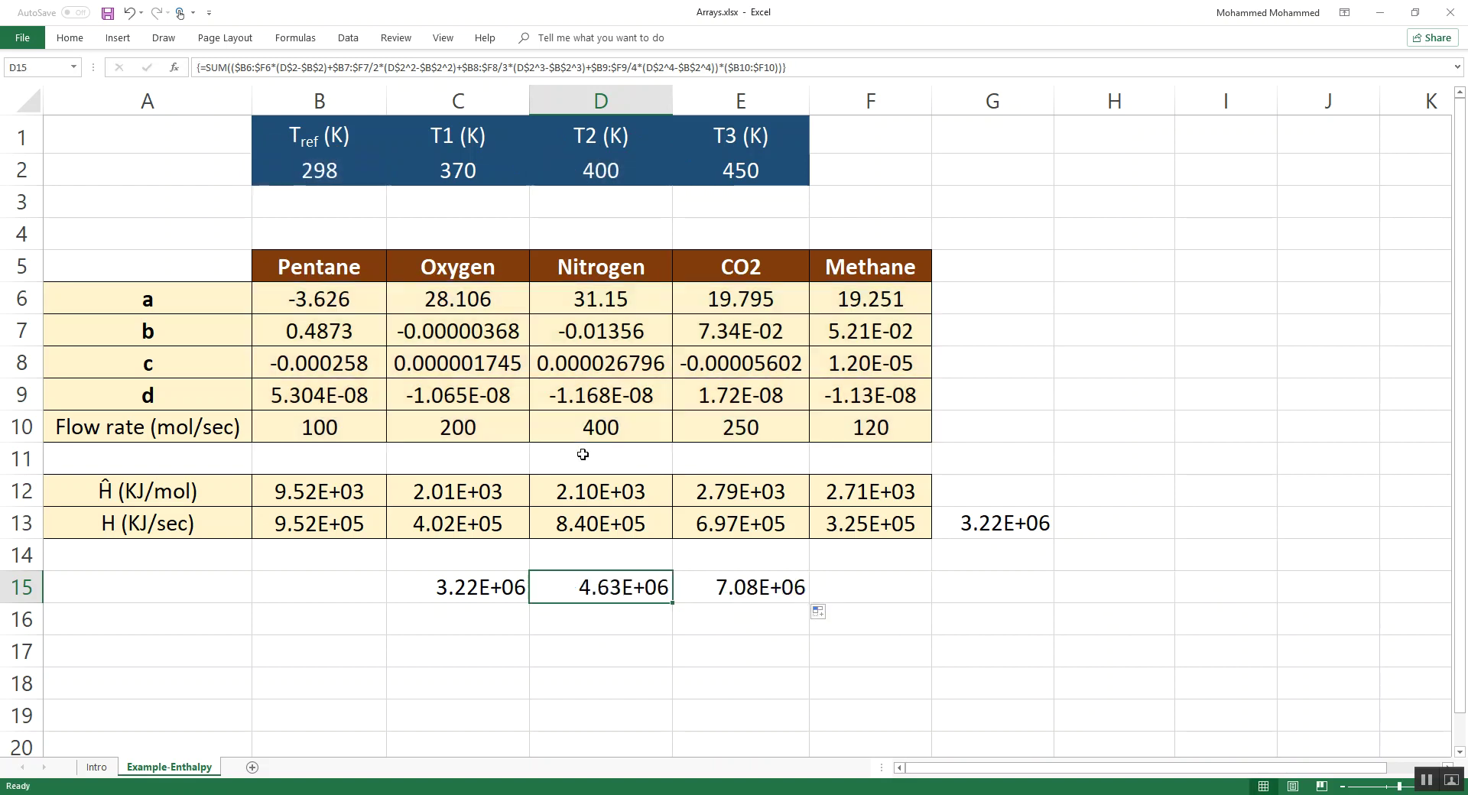
{"action": "key", "text": "ctrl+Up"}
{"action": "key", "text": "ctrl+Up"}
{"action": "key", "text": "ctrl+Up"}
{"action": "key", "text": "ctrl+Up"}
{"action": "key", "text": "ctrl+Up"}
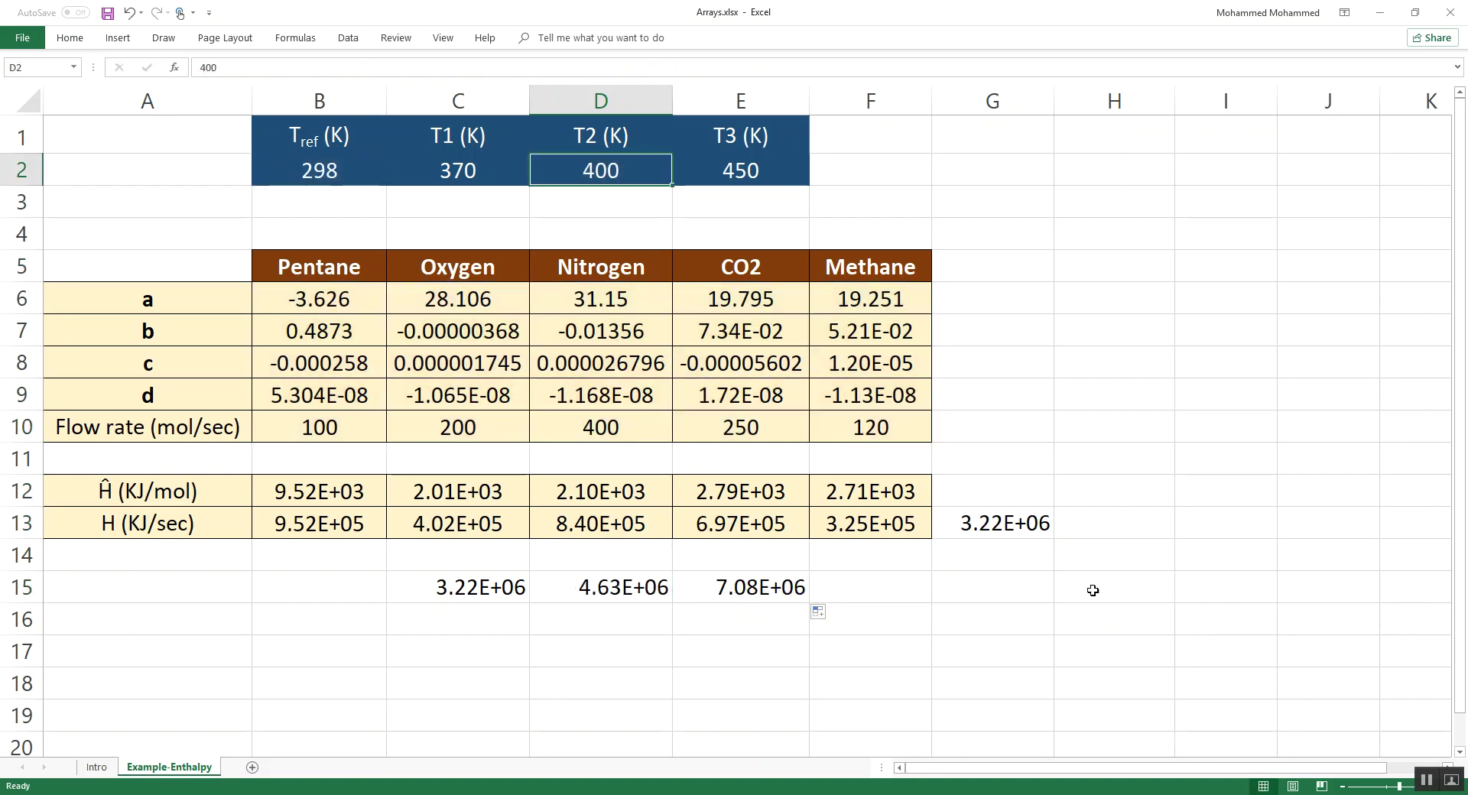
Inspect the total formula in G13 and the Pentane enthalpy formula in B12
{"action": "left_click", "coordinate": [1025, 516]}
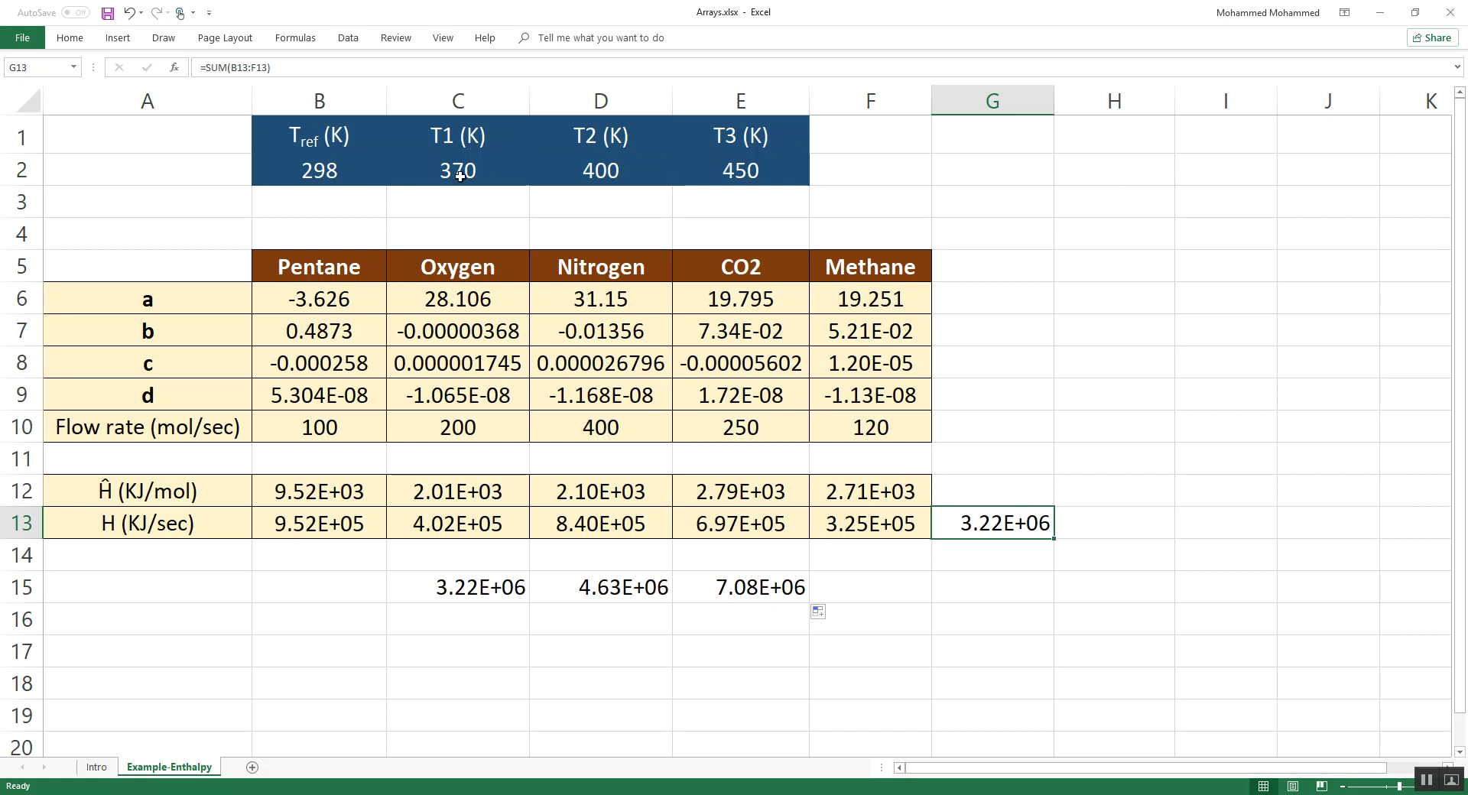
{"action": "key", "text": "F2"}
{"action": "key", "text": "Escape"}
{"action": "left_click", "coordinate": [332, 492]}
{"action": "key", "text": "F2"}
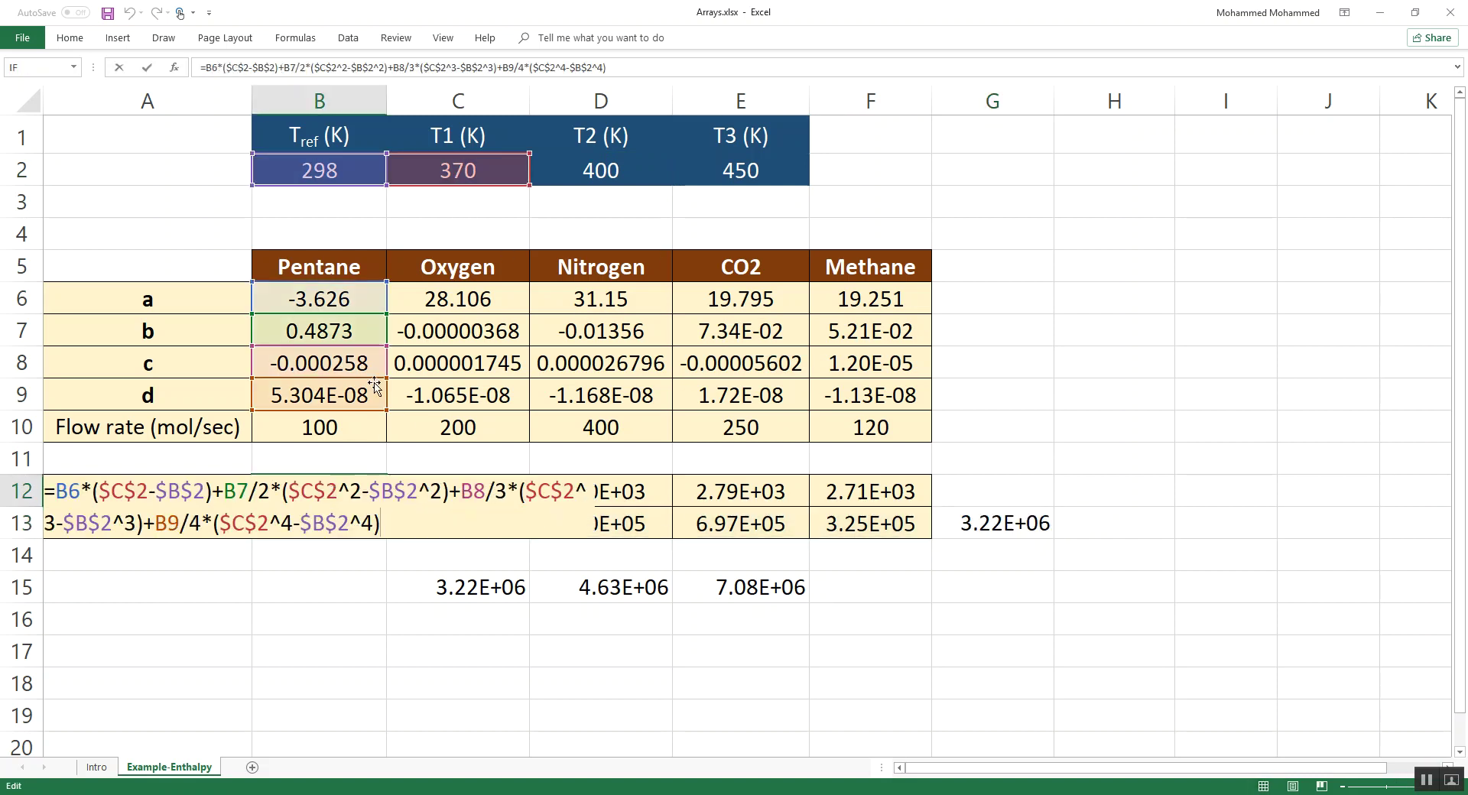
{"action": "key", "text": "Escape"}
Set the T1 temperature in C2 to 400 K to compare the total in G13 with the T2 result
{"action": "left_click", "coordinate": [460, 183]}
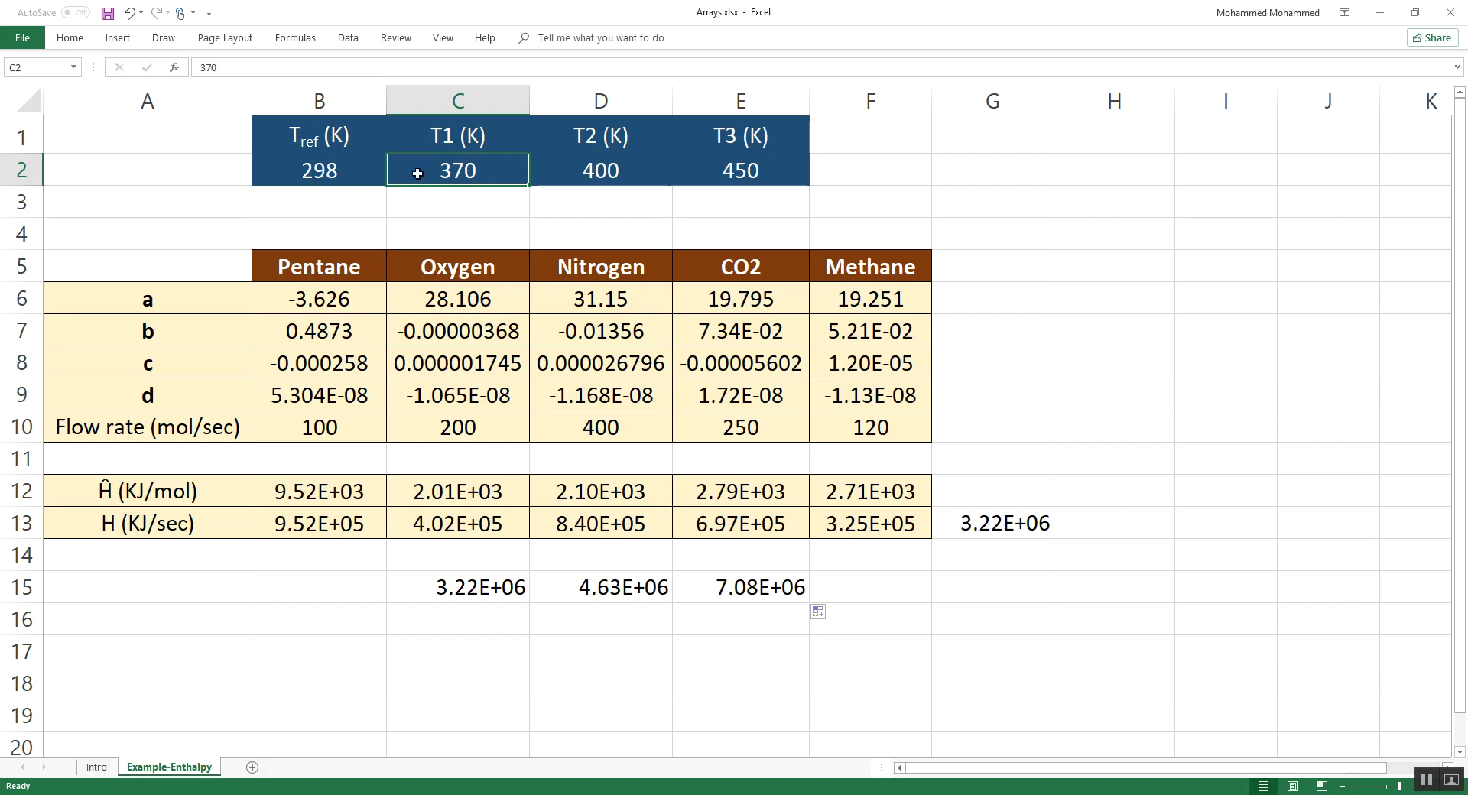
{"action": "type", "text": "400"}
{"action": "key", "text": "Return"}
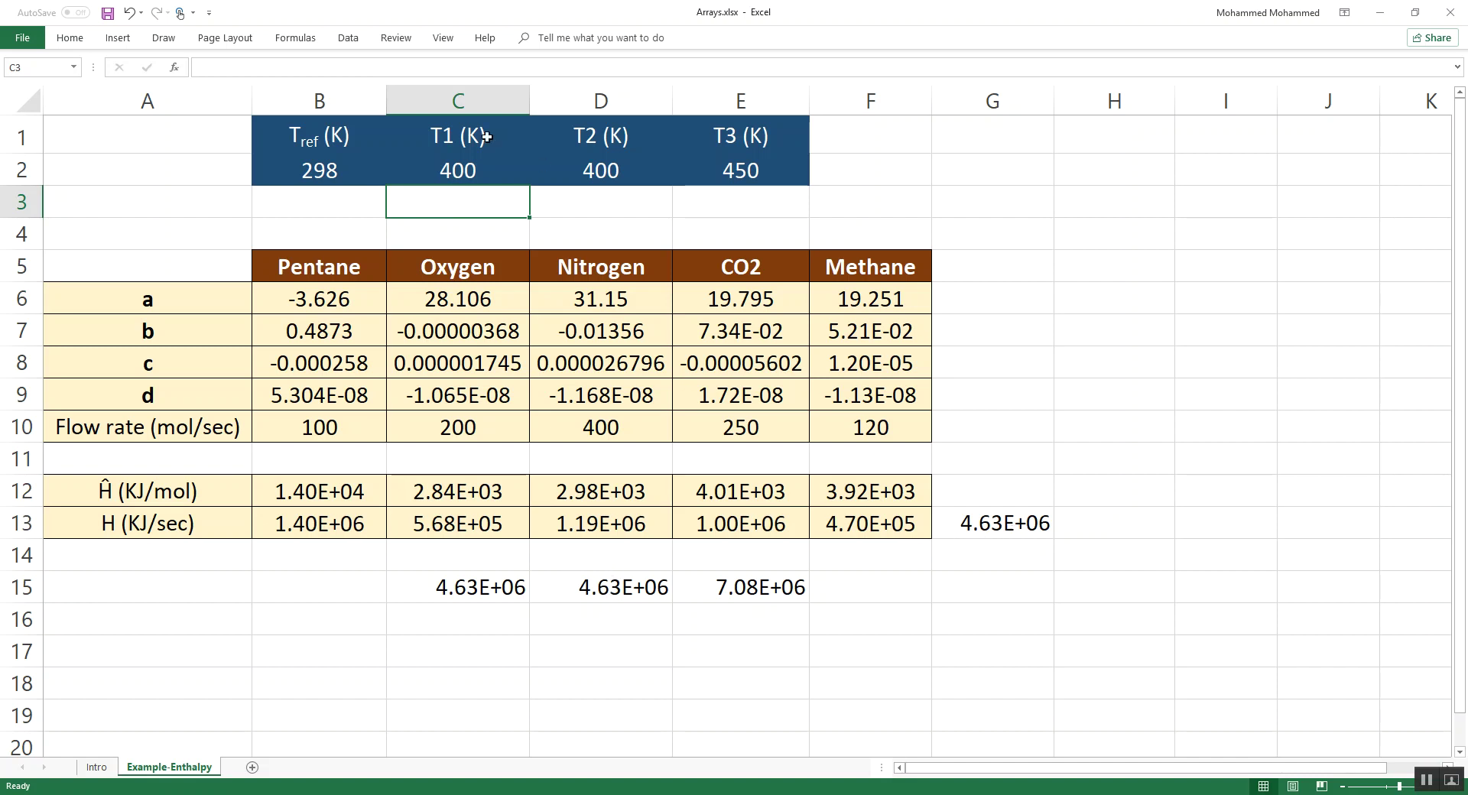
Set the T1 temperature in C2 to 450 K to compare the total in G13 with the T3 result
{"action": "left_click", "coordinate": [460, 169]}
{"action": "type", "text": "450"}
{"action": "key", "text": "Return"}
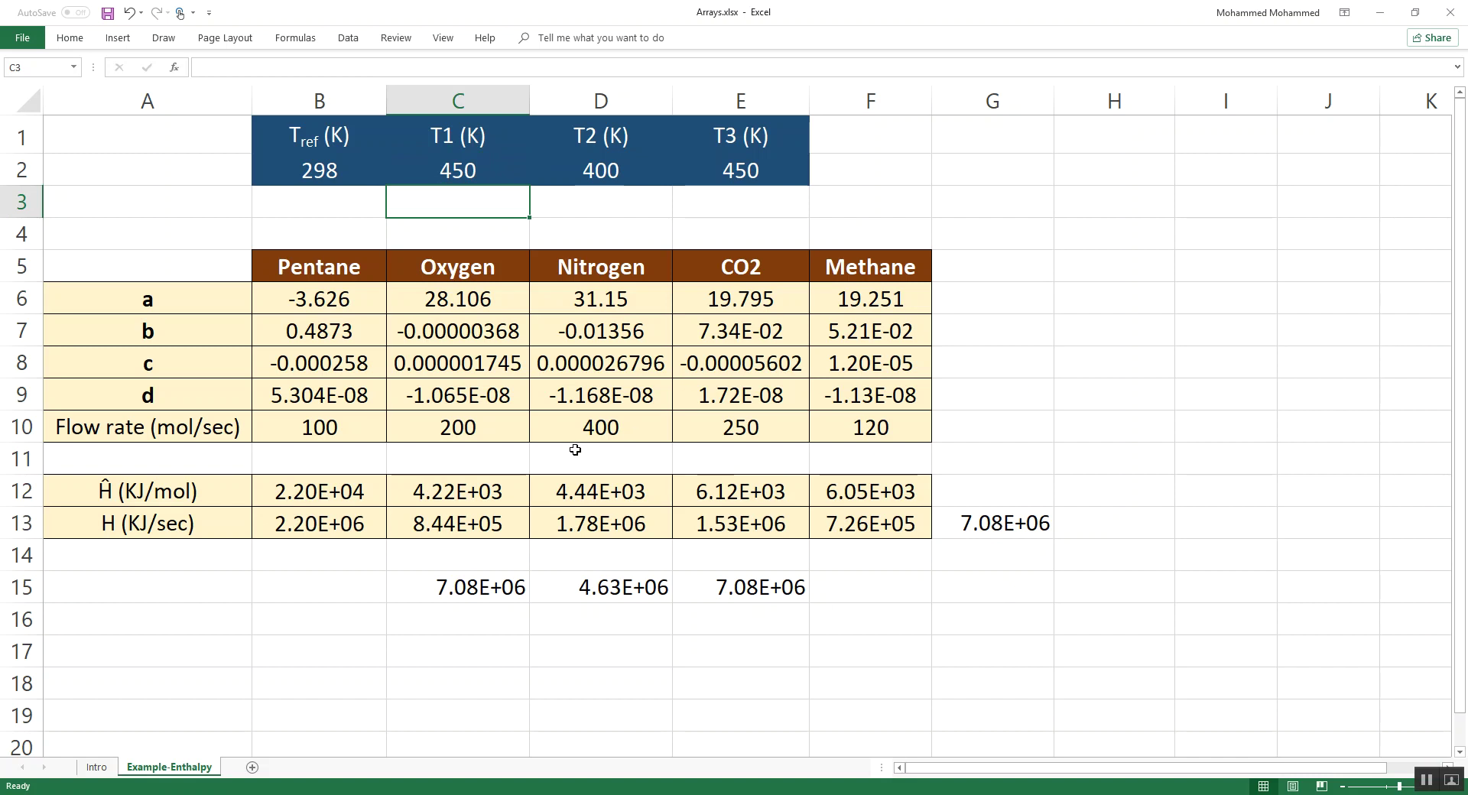
Restore the T1 temperature in C2 to 370 K
{"action": "left_click", "coordinate": [452, 164]}
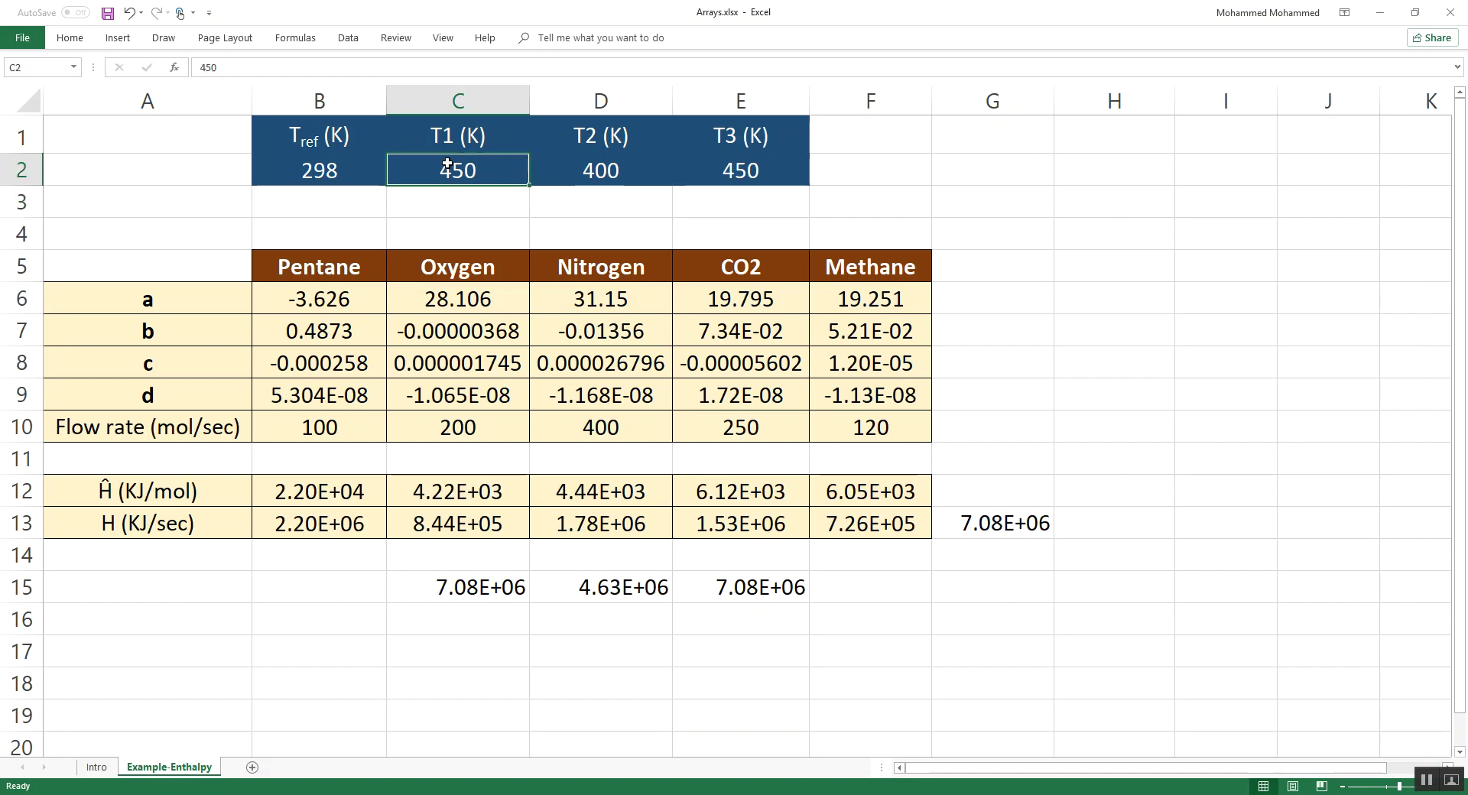
{"action": "type", "text": "370"}
{"action": "key", "text": "Return"}
Delete rows 12 and 13 holding the per-component enthalpy calculations and their total
{"action": "key", "text": "ctrl+Down"}
{"action": "key", "text": "ctrl+Down"}
{"action": "key", "text": "ctrl+Down"}
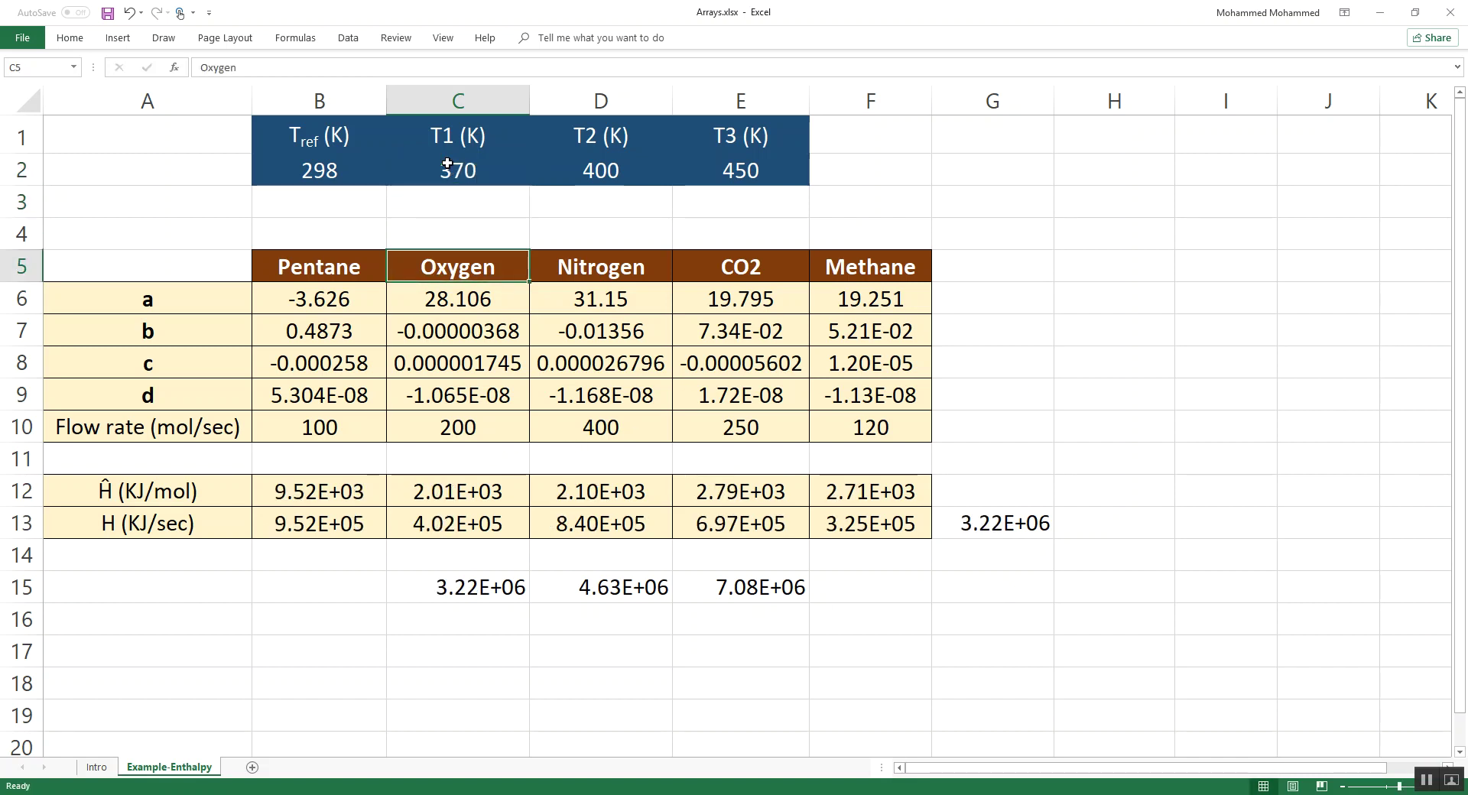
{"action": "key", "text": "ctrl+Left"}
{"action": "key", "text": "ctrl+shift+Right"}
{"action": "key", "text": "shift+Down"}
{"action": "key", "text": "shift+Right"}
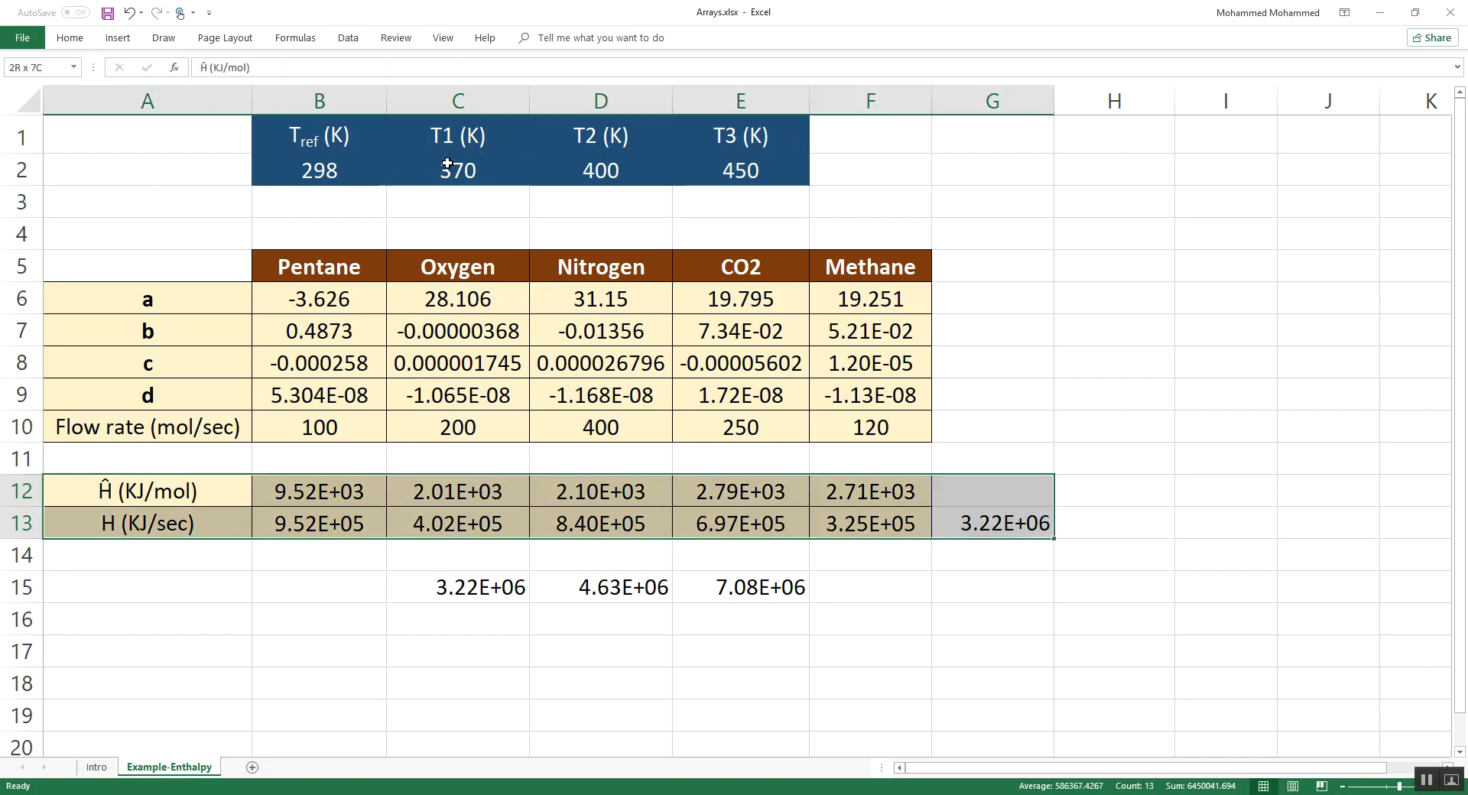
{"action": "key", "text": "shift+space"}
{"action": "key", "text": "ctrl+minus"}
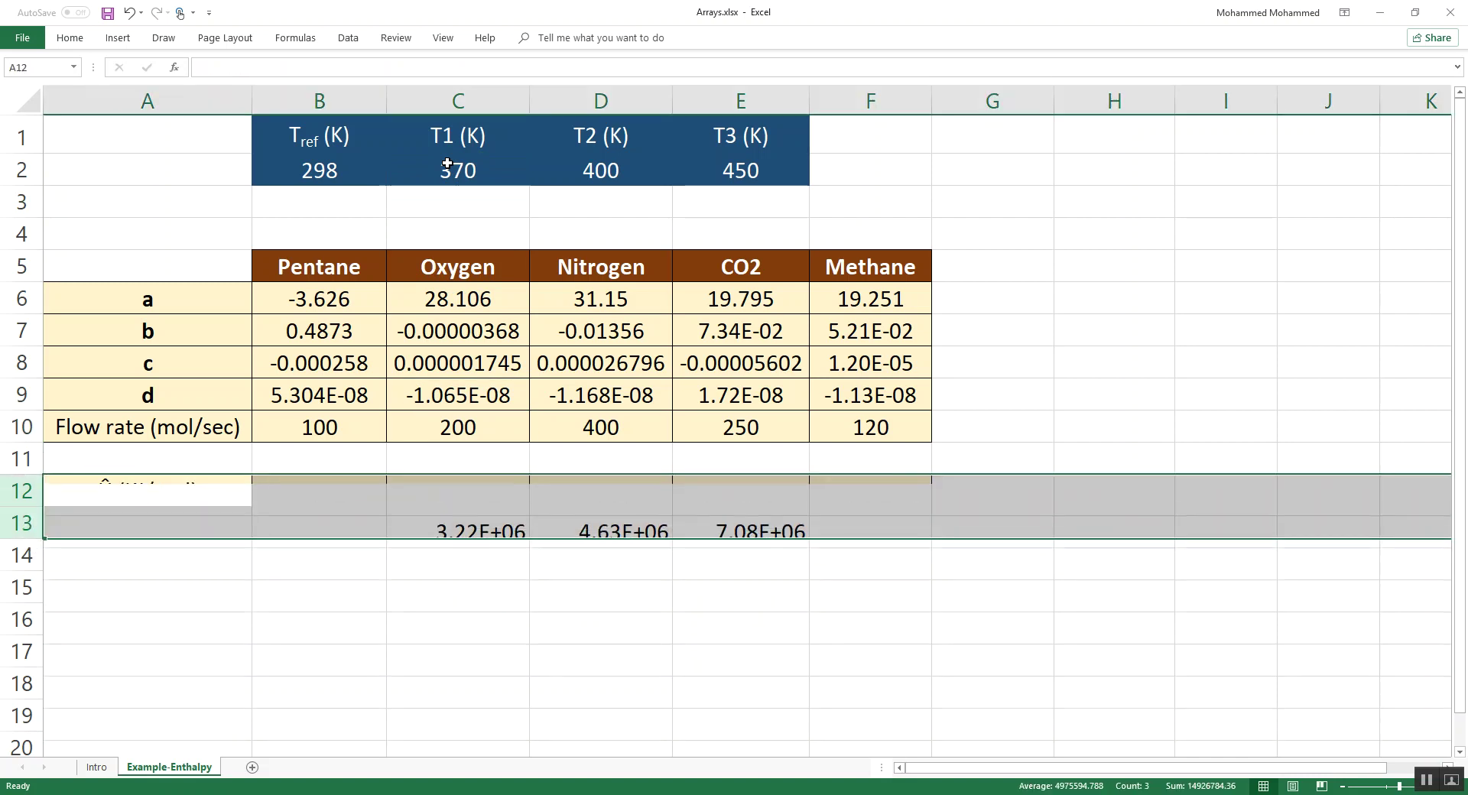
Delete the empty row 11 below the flow rates
{"action": "key", "text": "Up"}
{"action": "key", "text": "shift+space"}
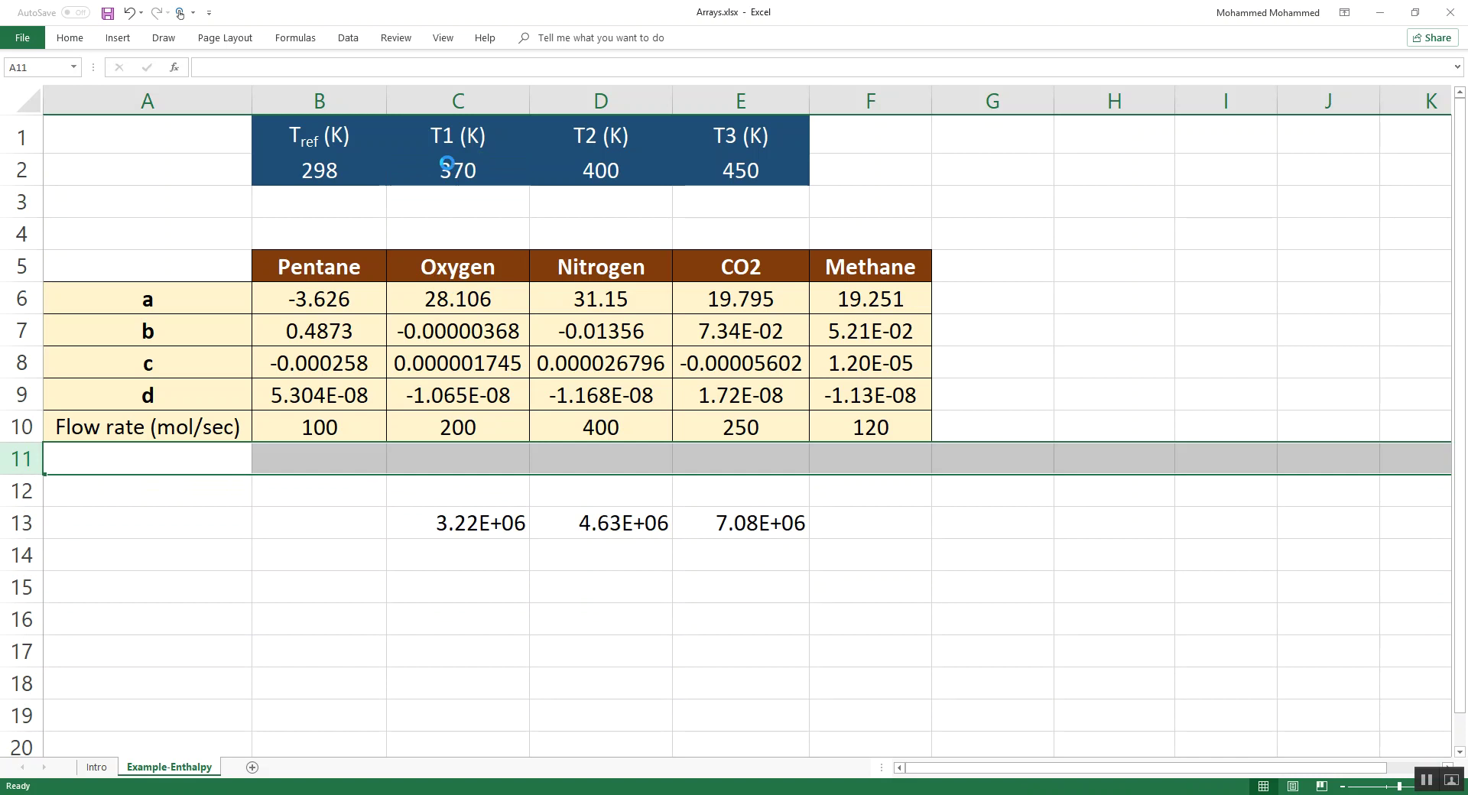
{"action": "key", "text": "ctrl+minus"}
Review the temperature inputs in row 2 and the array formula in C12
{"action": "key", "text": "Up"}
{"action": "key", "text": "Up"}
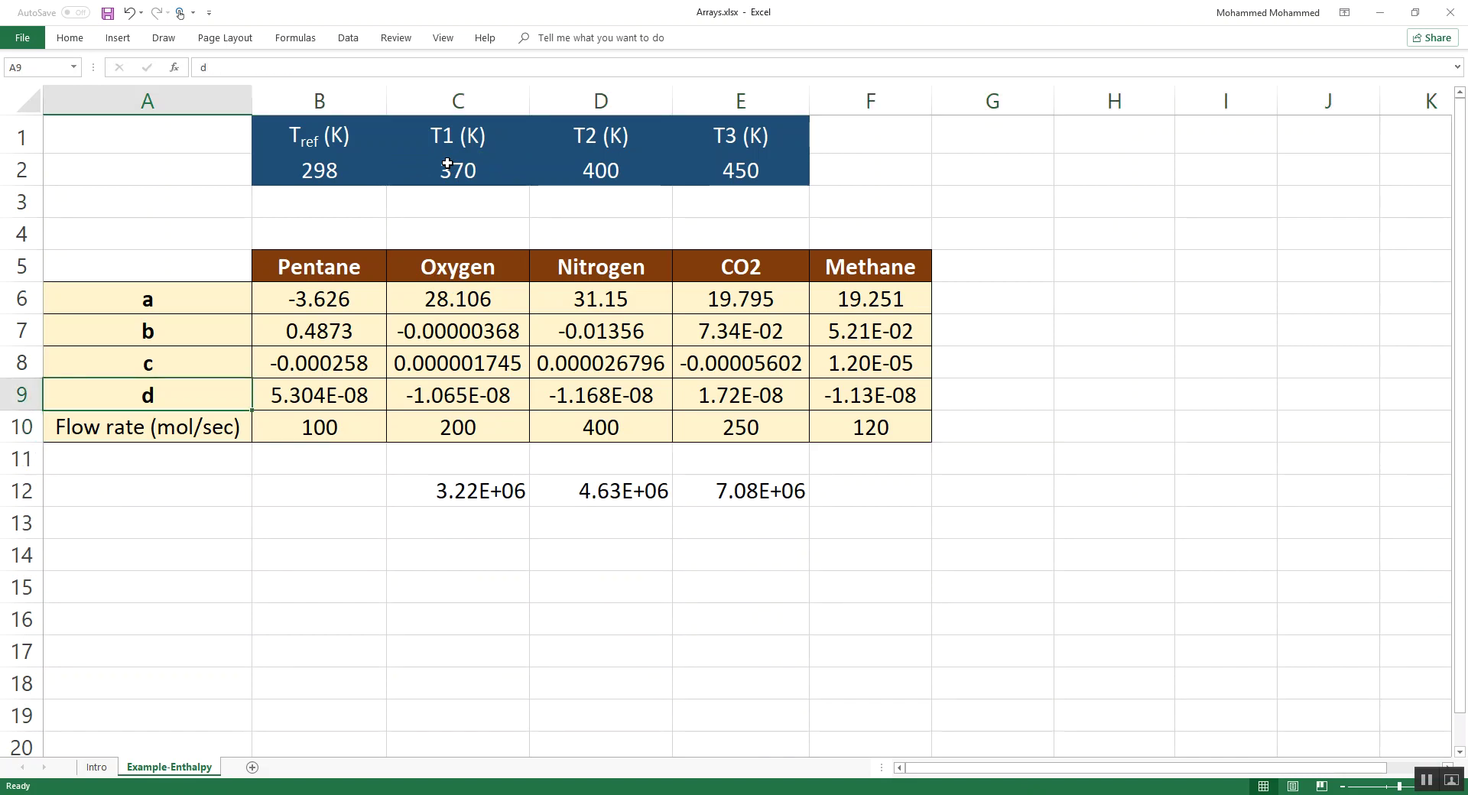
{"action": "key", "text": "ctrl+Up"}
{"action": "key", "text": "ctrl+Up"}
{"action": "key", "text": "Right"}
{"action": "key", "text": "Right"}
{"action": "key", "text": "Down"}
{"action": "key", "text": "Down"}
{"action": "key", "text": "Down"}
{"action": "key", "text": "Up"}
{"action": "key", "text": "Up"}
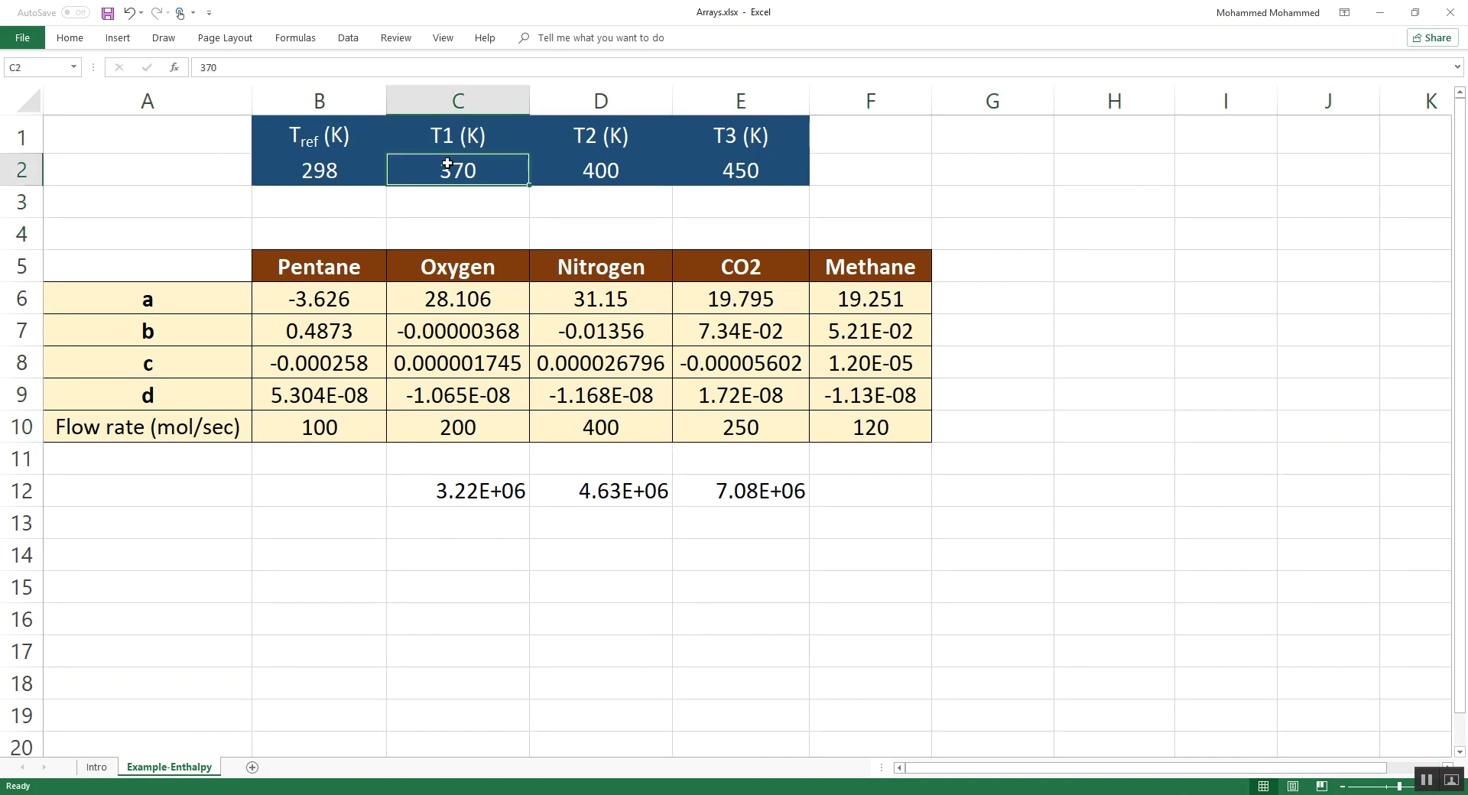
{"action": "key", "text": "Left"}
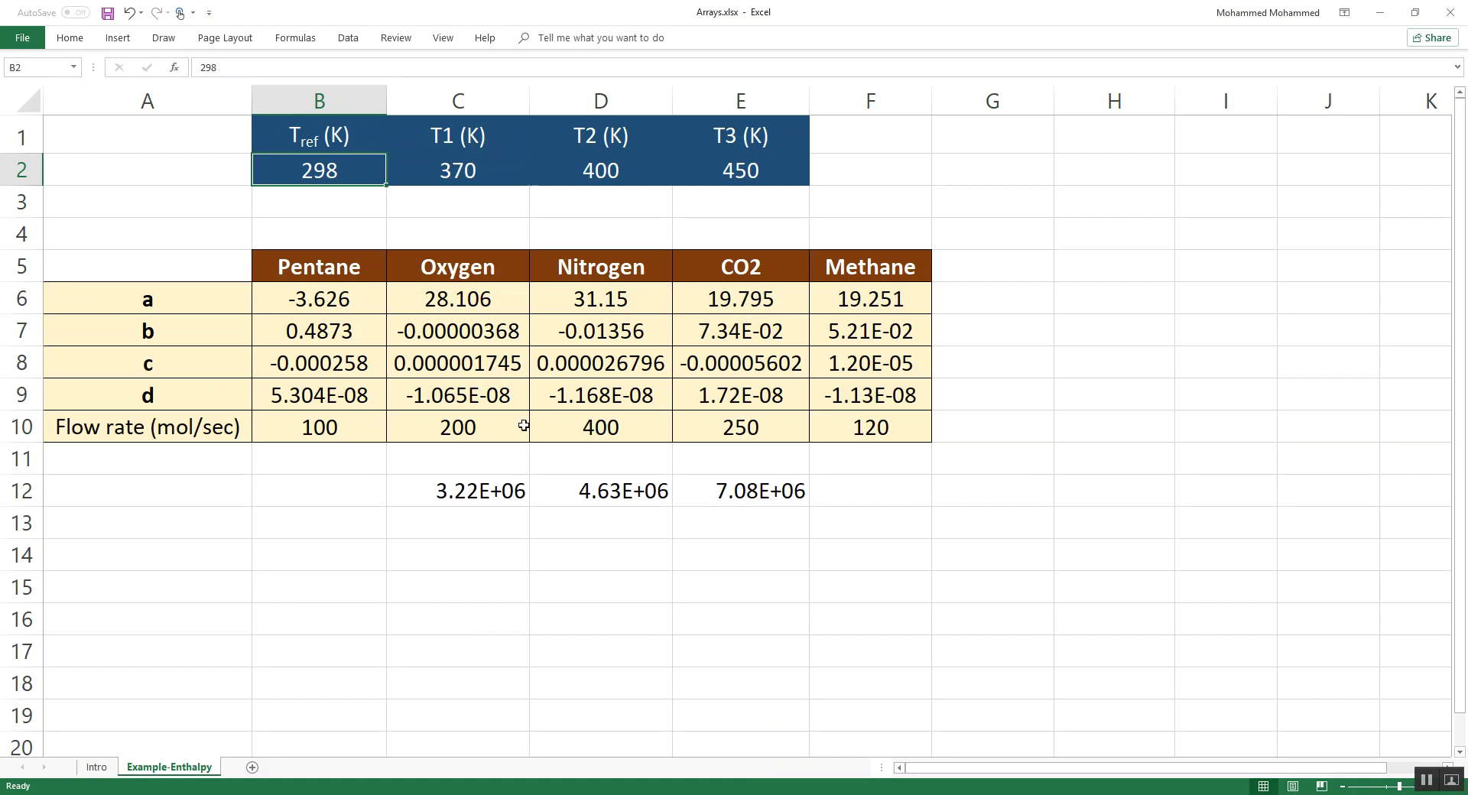
{"action": "left_click", "coordinate": [501, 492]}
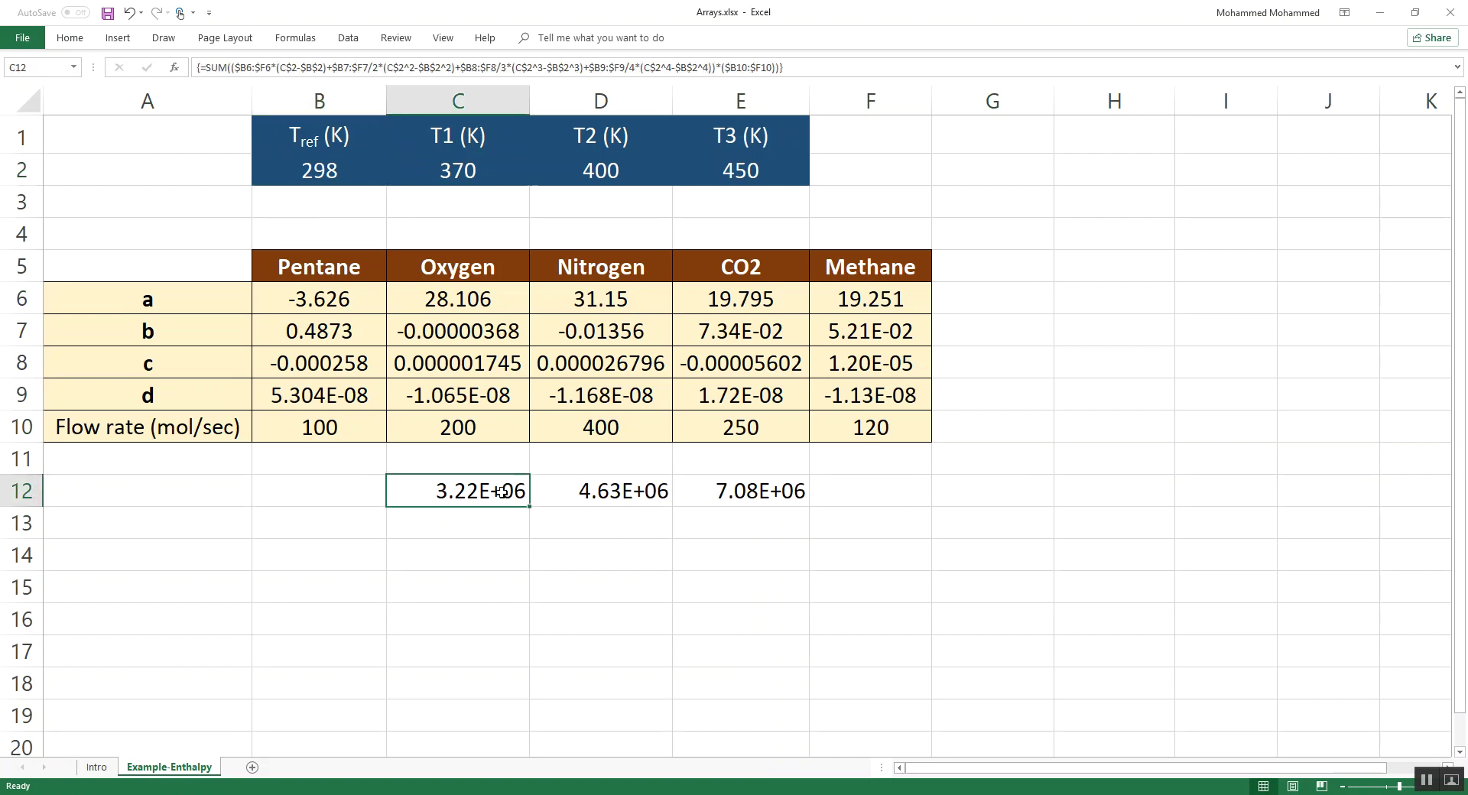